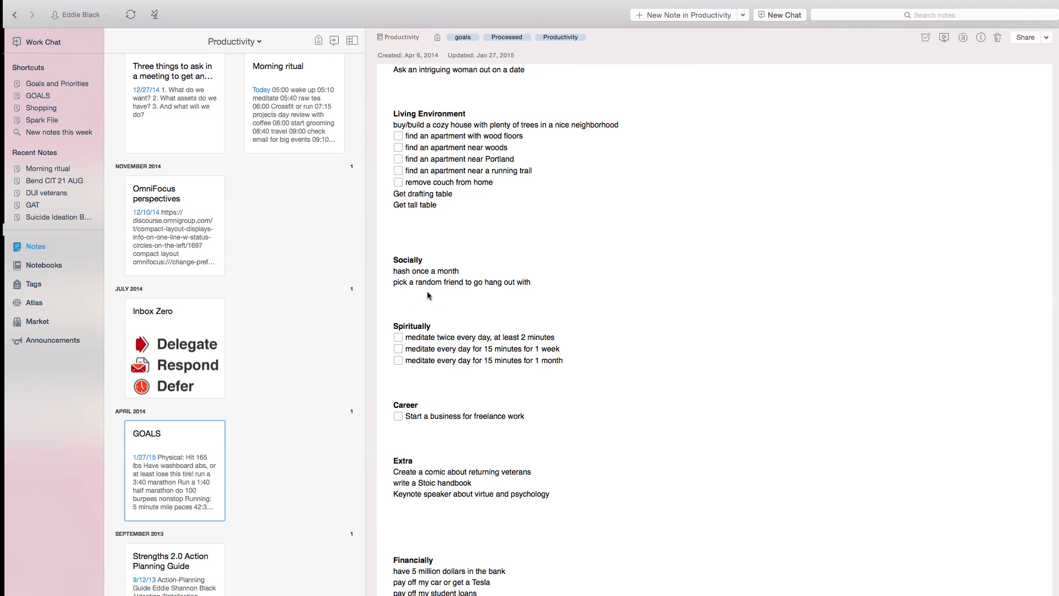
Step: Switch to OmniFocus to view the Goals project
key("ctrl+Right")
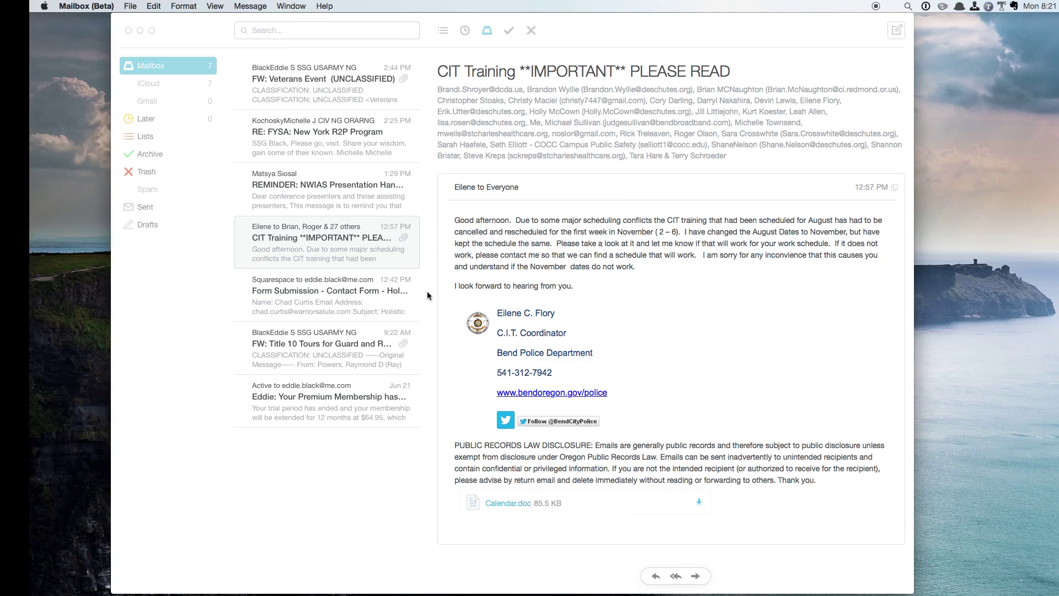
key("ctrl+Right")
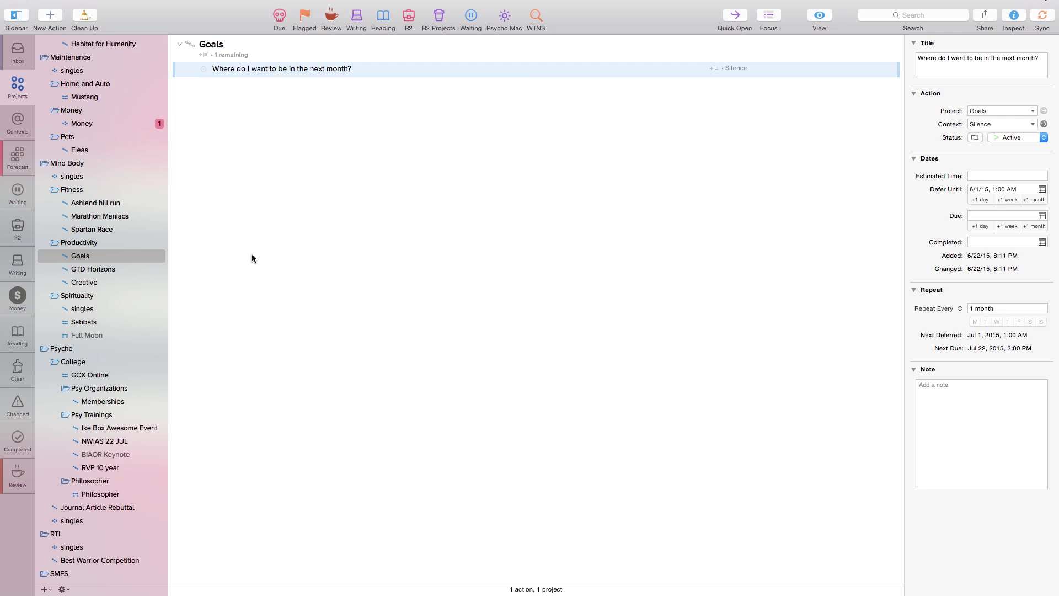
Step: Switch to Evernote, show the notebook list, and expand the Circle and Hobbies stack
key("ctrl+Up")
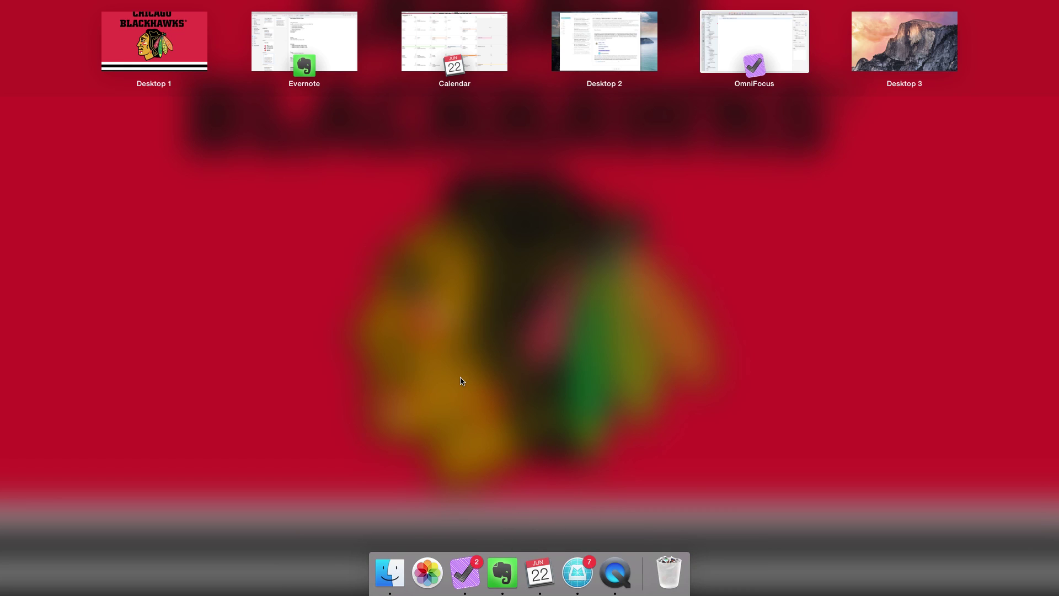
left_click_drag(334, 55, 334, 56)
left_click(43, 265)
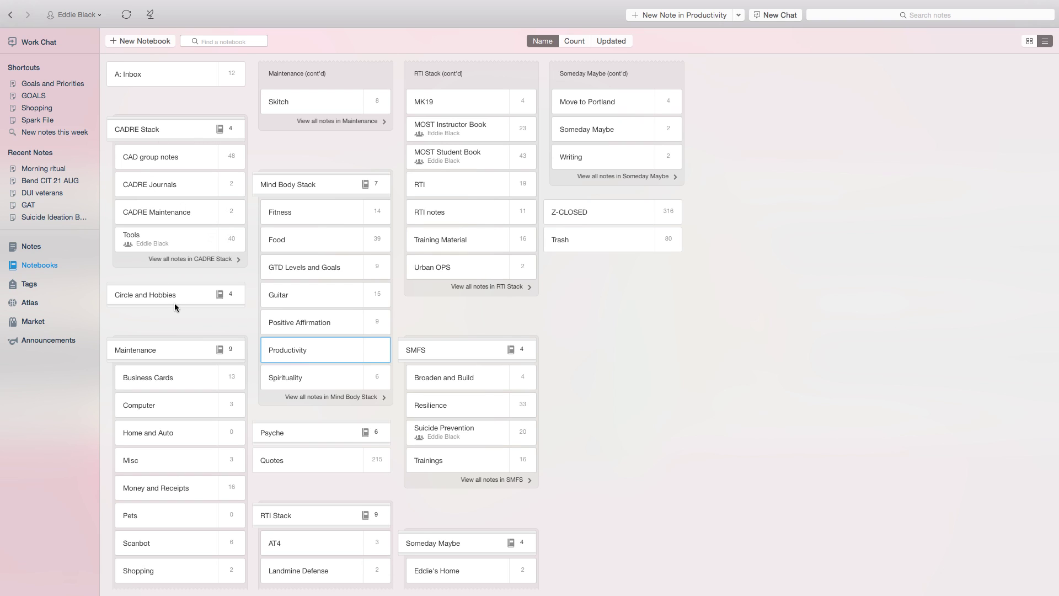
left_click(208, 296)
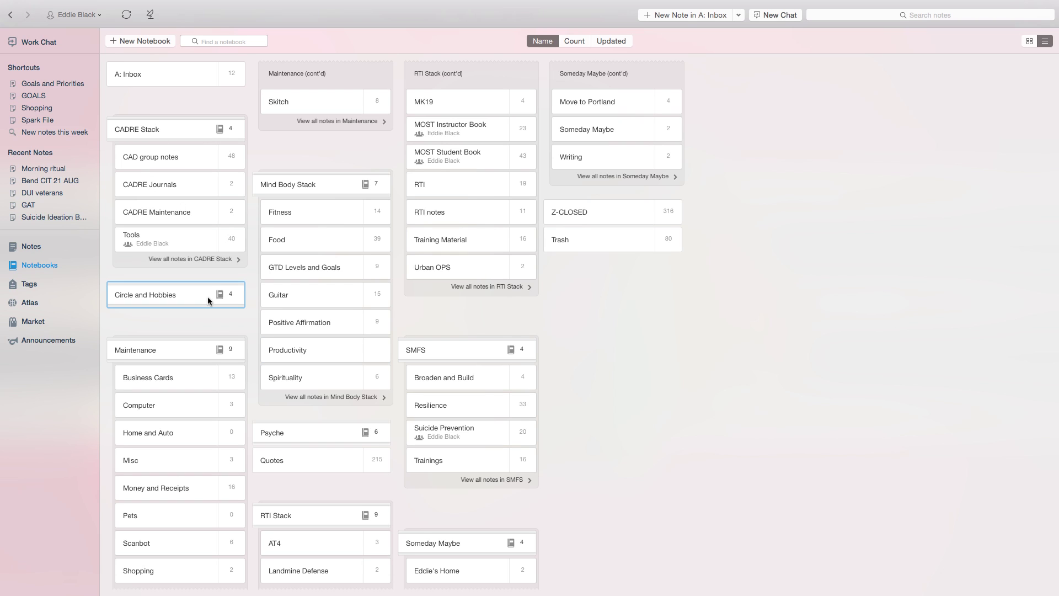
left_click(208, 296)
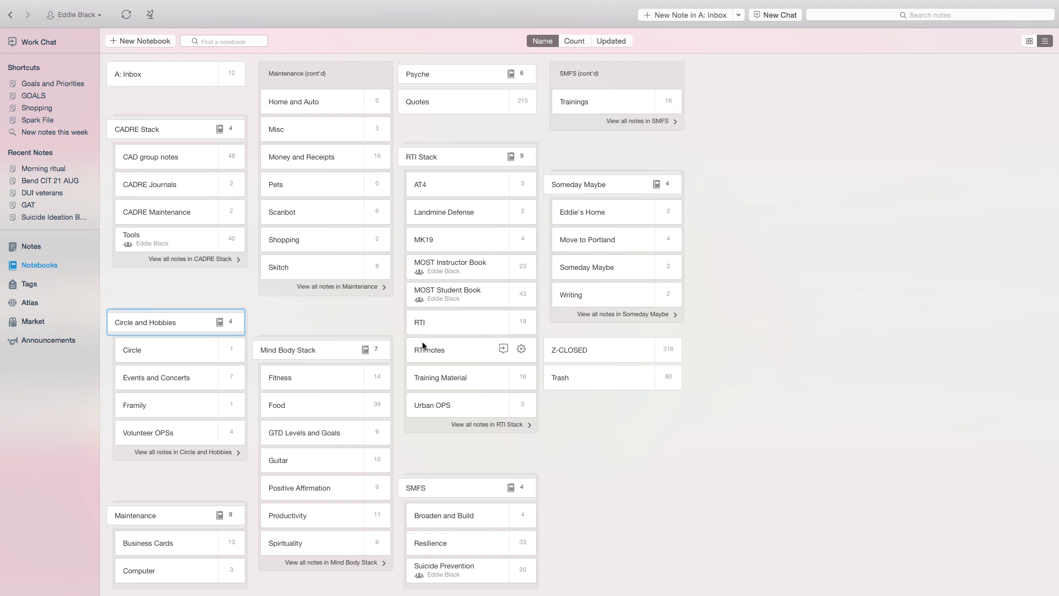
Step: Move the OmniFocus full-screen space directly after Evernote and switch to OmniFocus
key("ctrl+Up")
left_click_drag(752, 36, 425, 52)
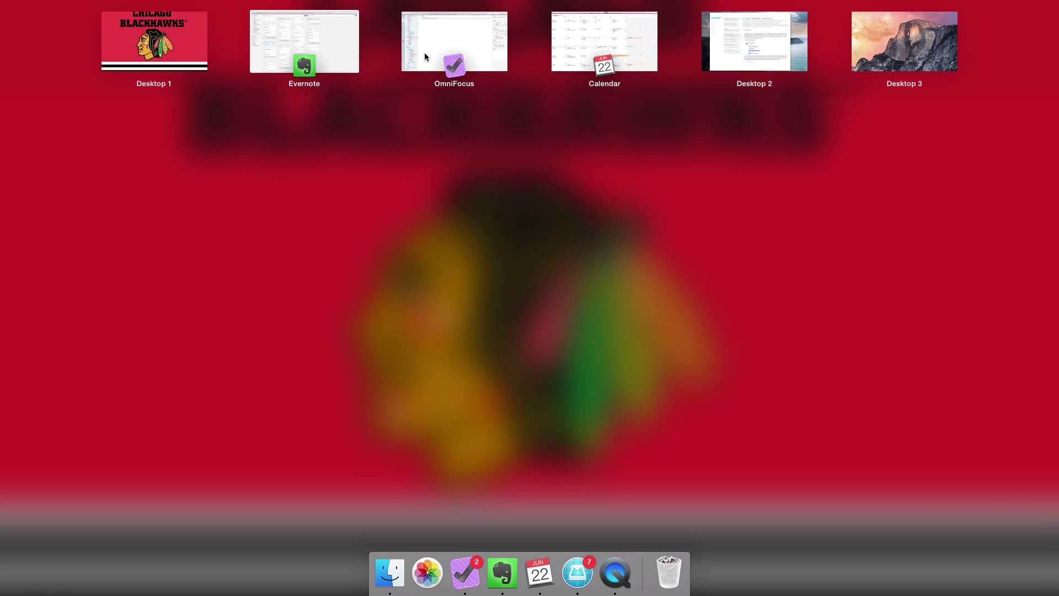
left_click(425, 52)
Step: Compare the OmniFocus project folders with the Evernote notebook stacks
scroll(114, 256, "down", 5)
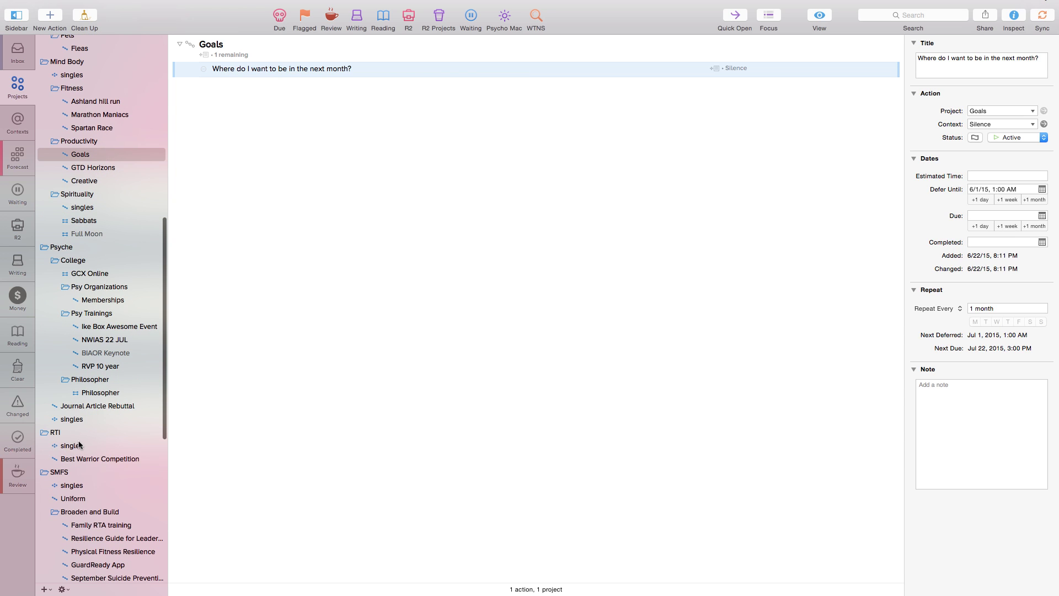
scroll(79, 444, "down", 5)
scroll(79, 444, "down", 5)
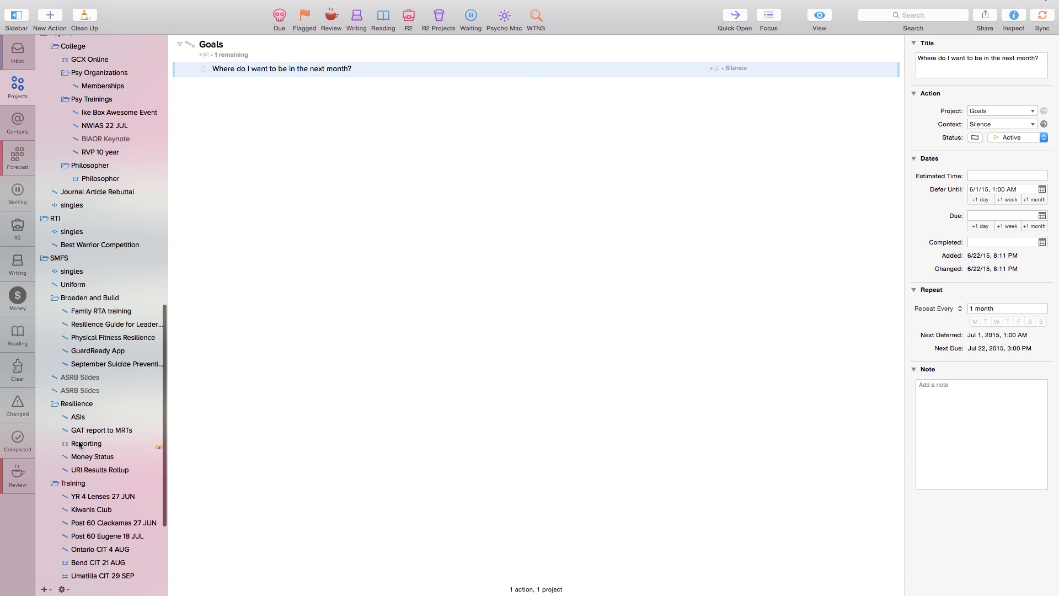
key("ctrl+Left")
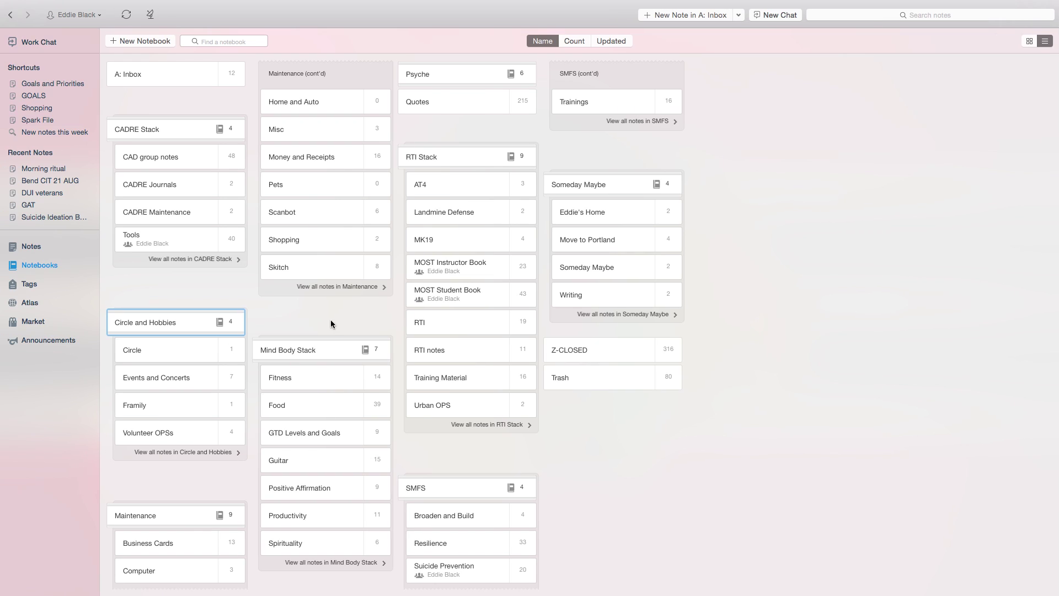
key("ctrl+Right")
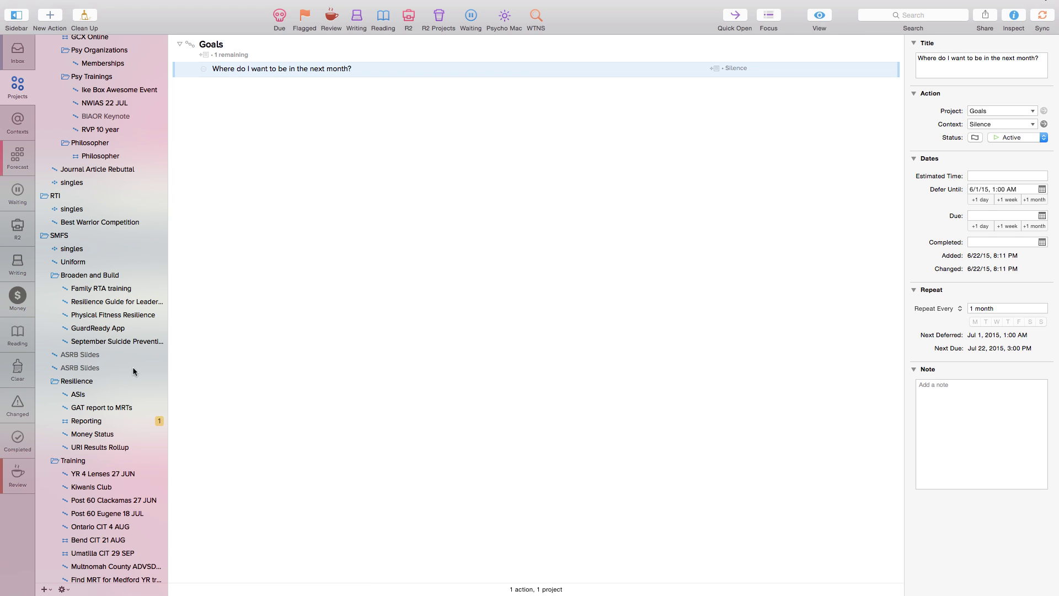
key("ctrl+Left")
key("ctrl+Right")
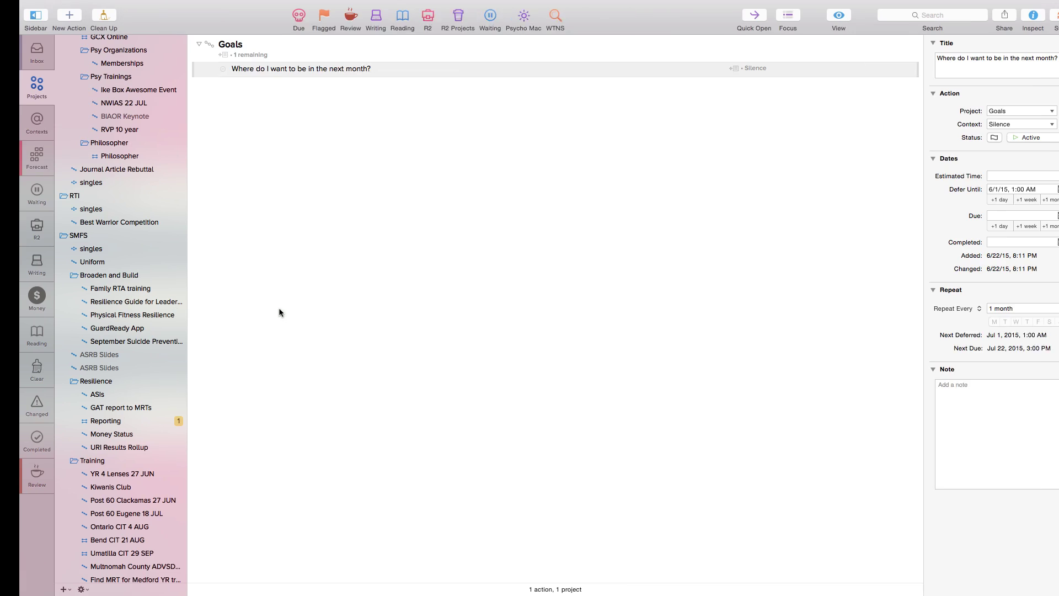
Step: Open the YR 4 Lenses 27 JUN project in the Training folder to view its actions and dates
scroll(109, 462, "down", 4)
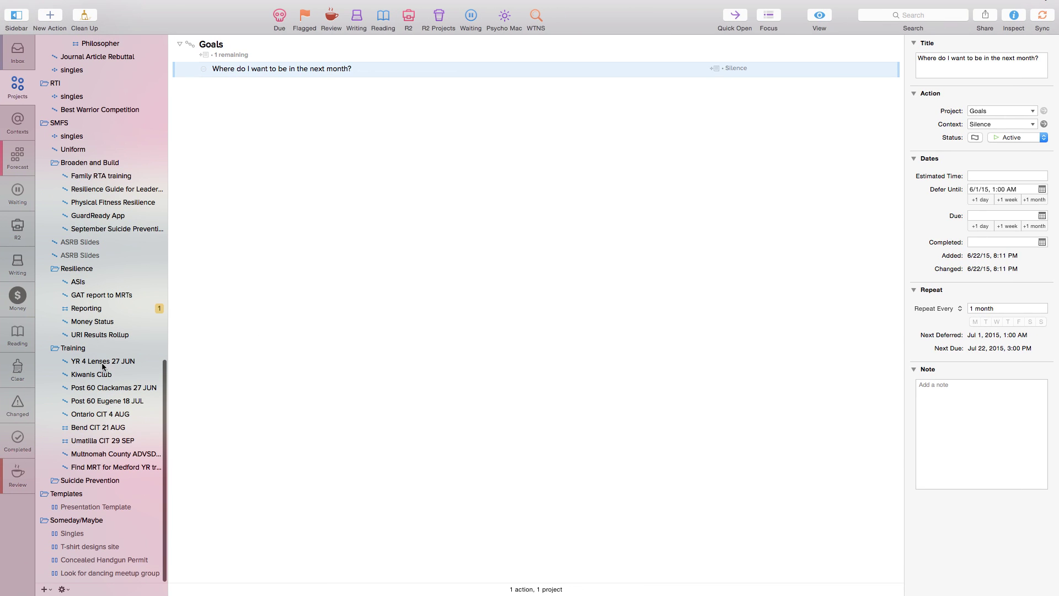
left_click(103, 362)
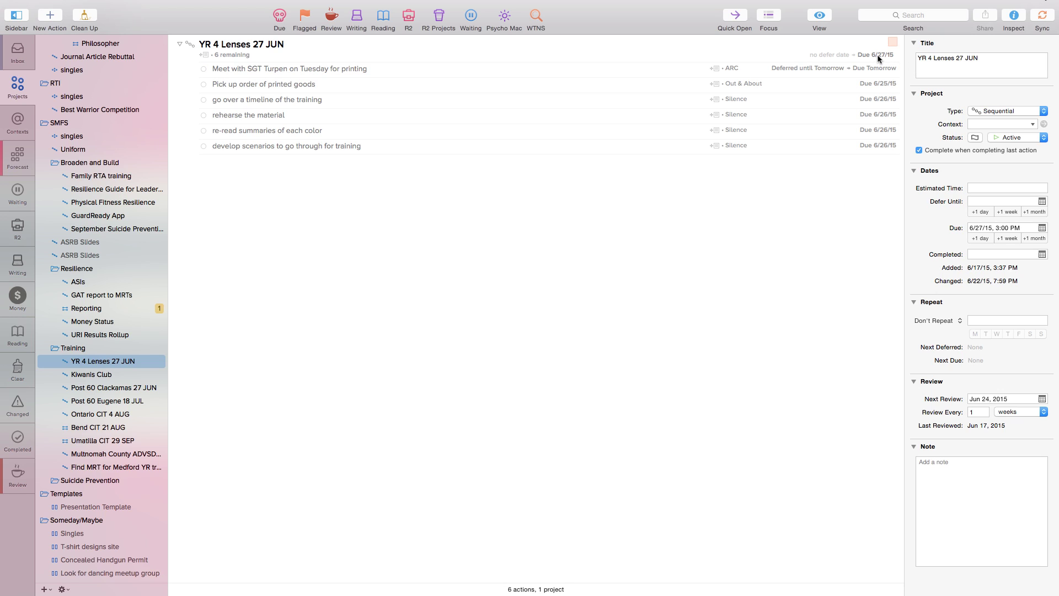
left_click(118, 362)
left_click(194, 355)
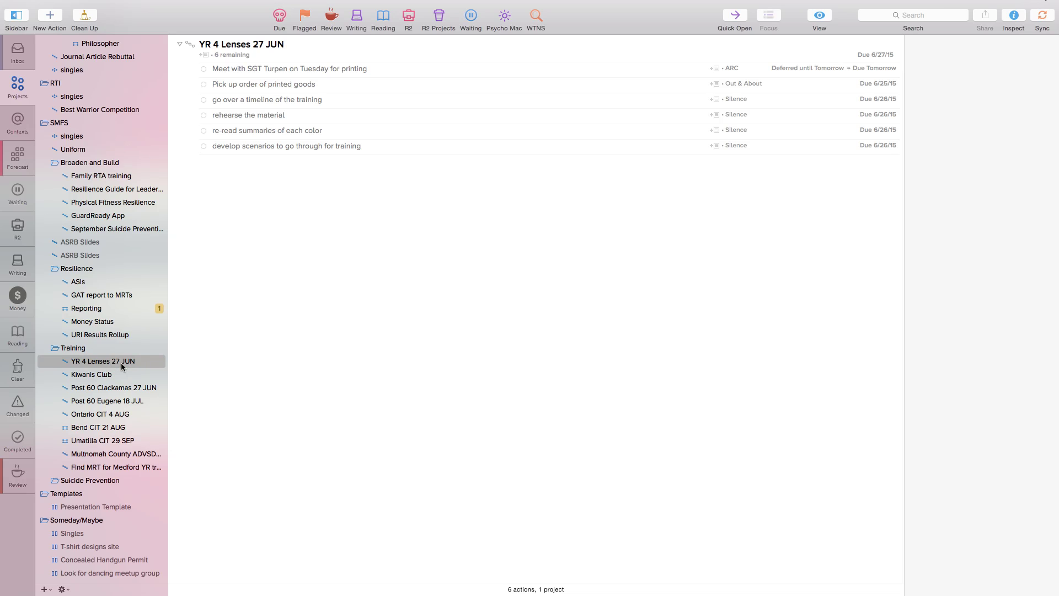
Step: Switch to Evernote, open the Post 60 Clackamas 27 JUN note in the Trainings notebook, and view its reminder options
key("super+Tab")
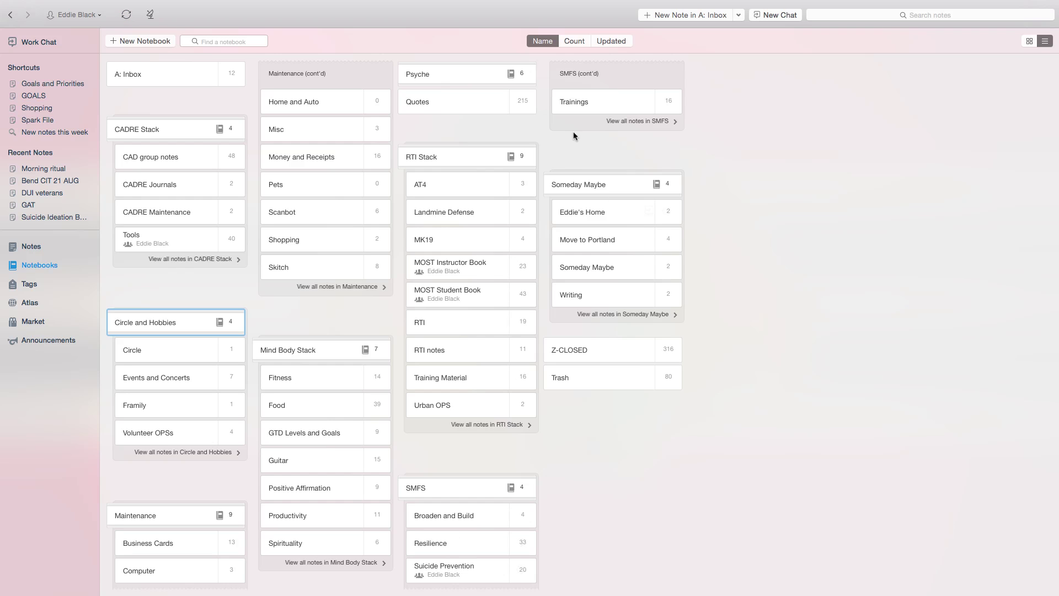
double_click(584, 106)
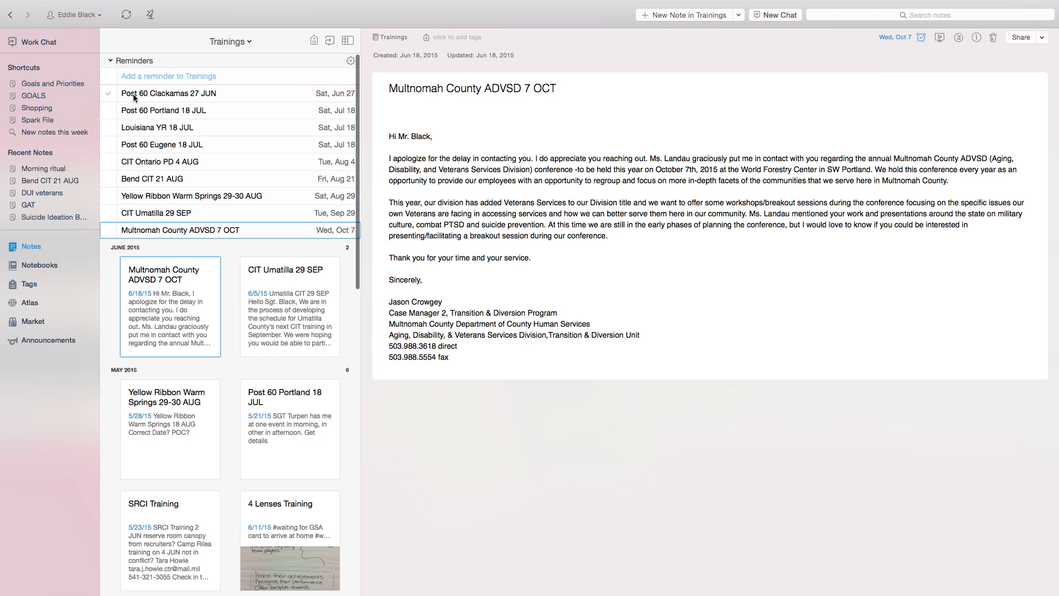
left_click(271, 103)
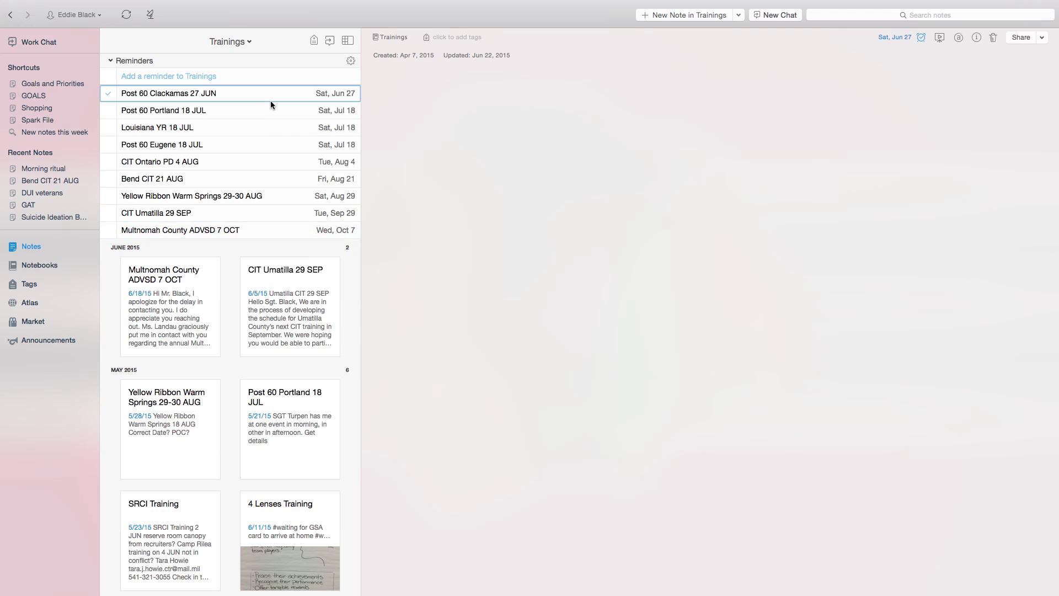
left_click(920, 39)
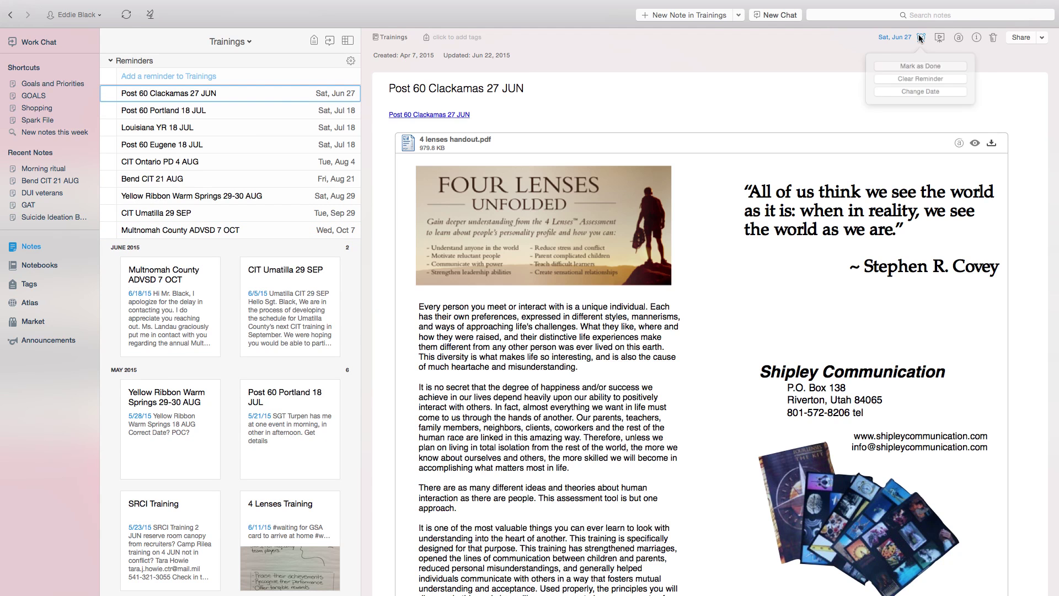
left_click(681, 126)
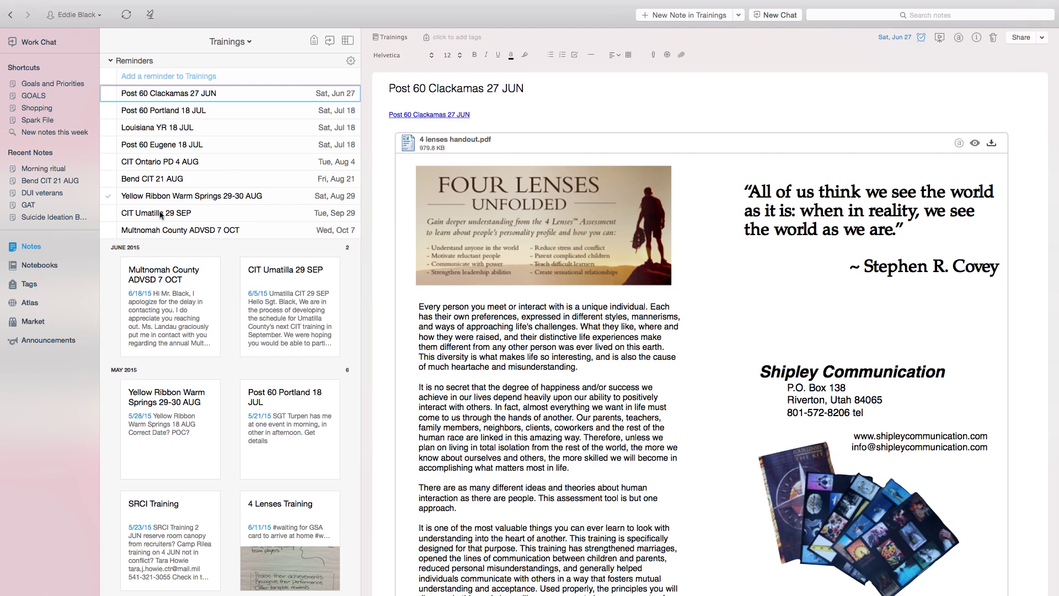
Step: Switch to Calendar, show the current week in week view, and examine its scheduled events
key("ctrl+Right")
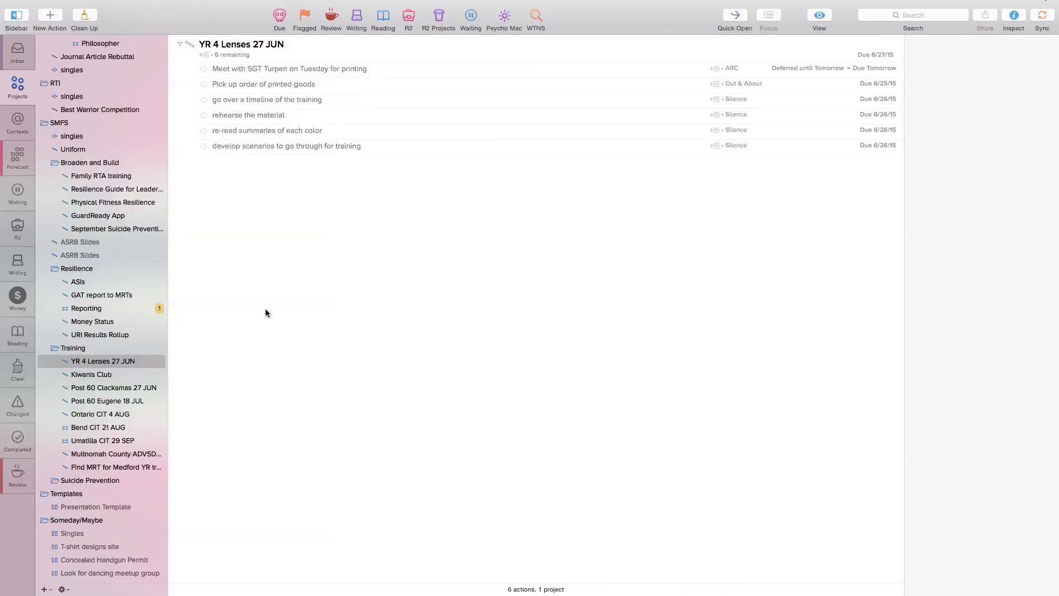
key("ctrl+Right")
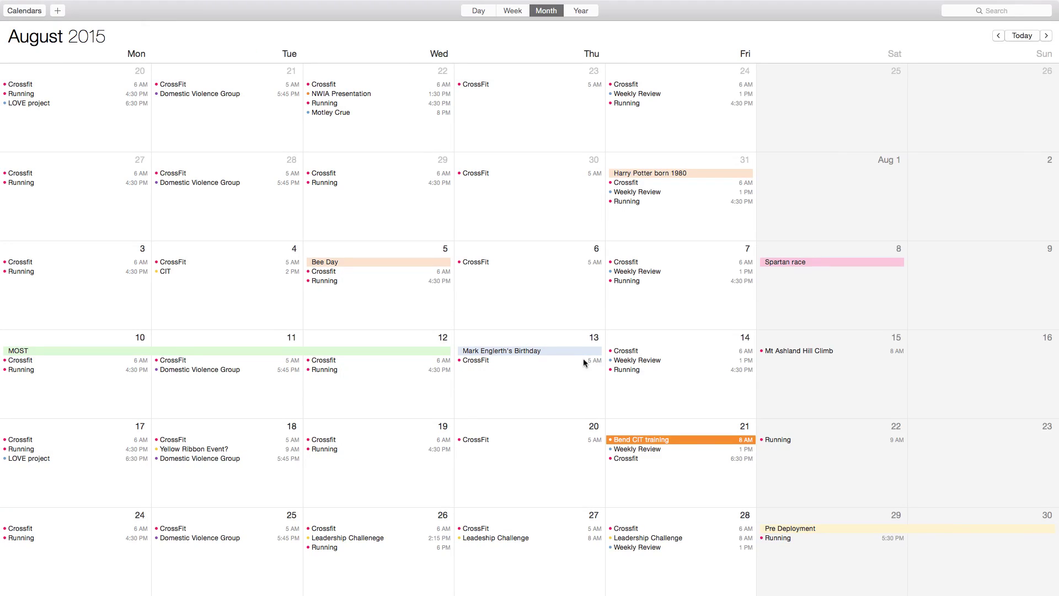
scroll(533, 314, "up", 5)
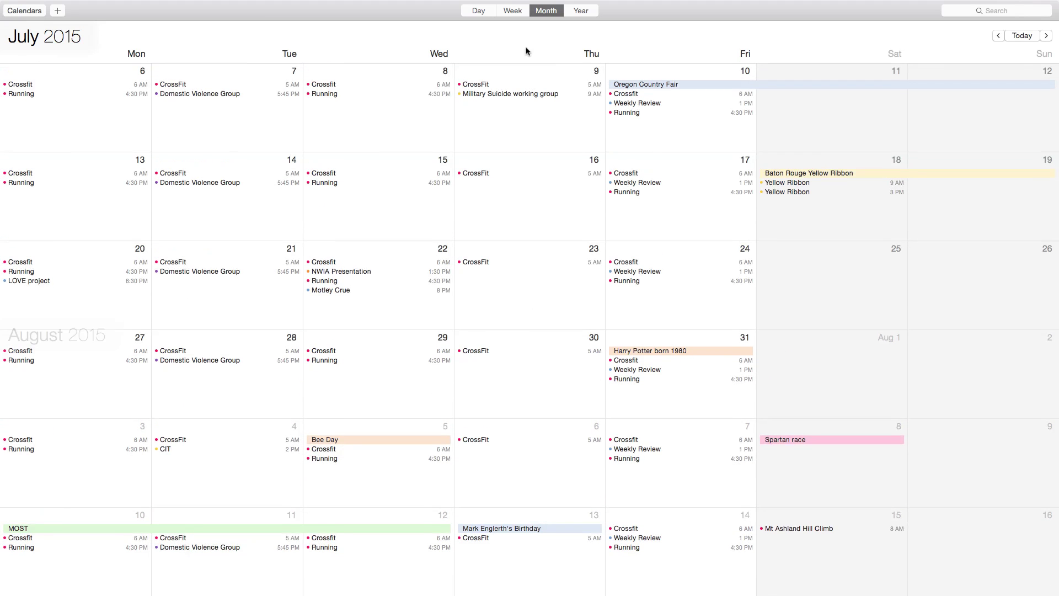
left_click(507, 13)
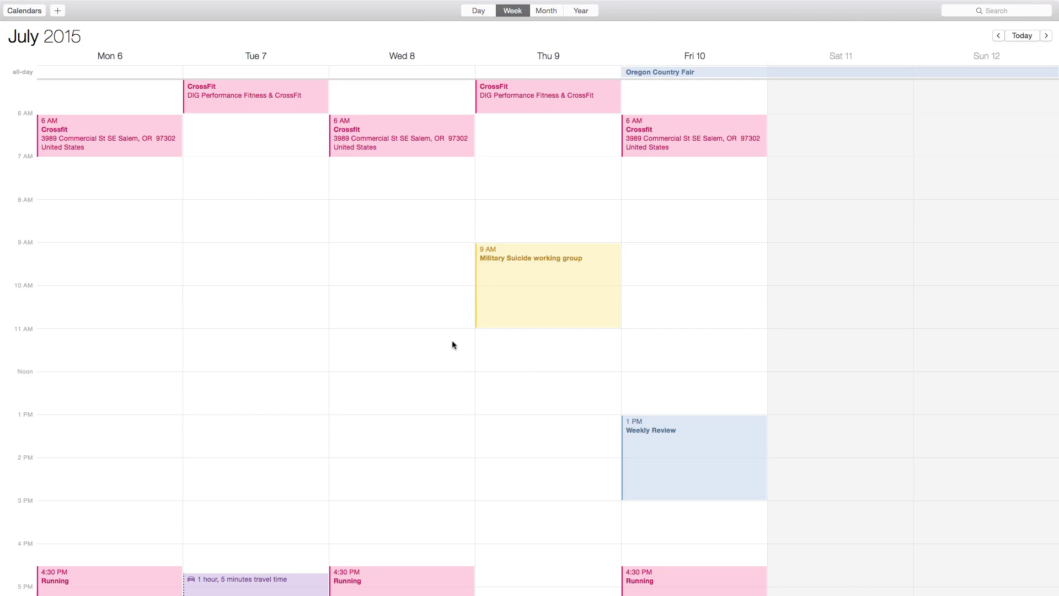
key("super+t")
scroll(567, 362, "down", 1)
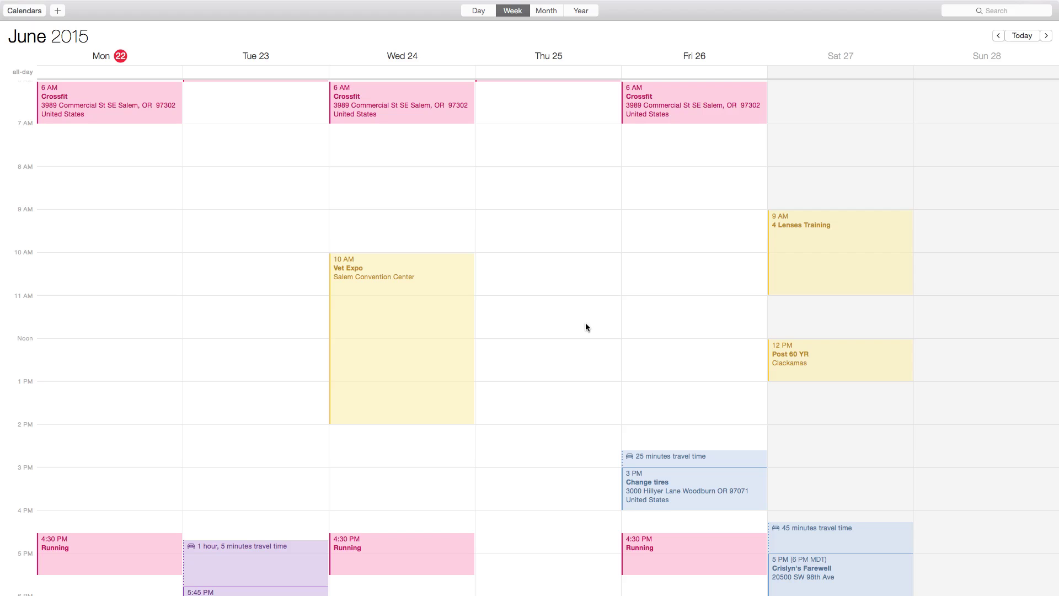
scroll(585, 327, "up", 5)
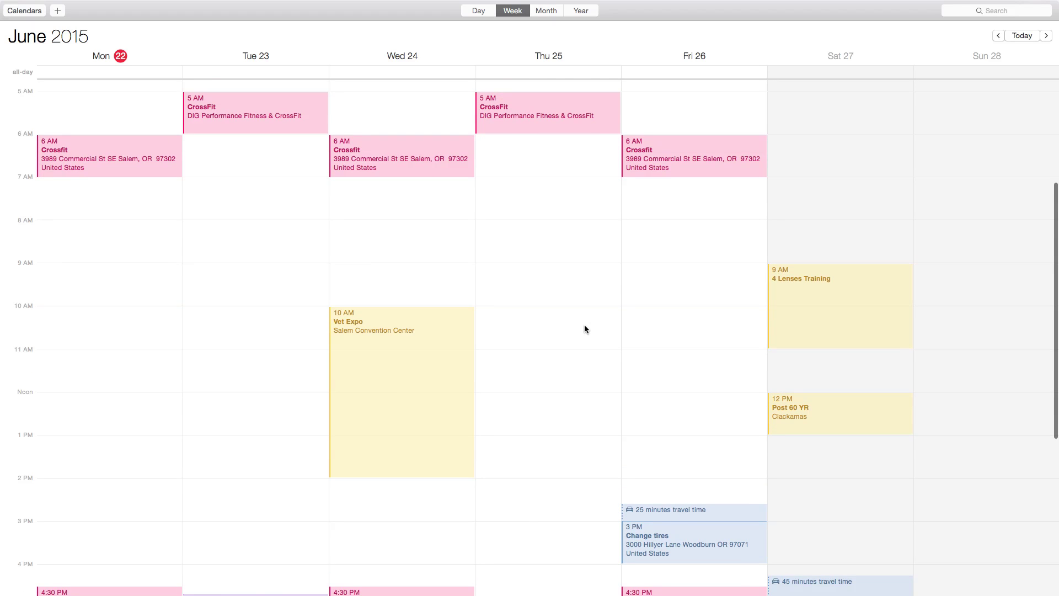
scroll(585, 330, "down", 5)
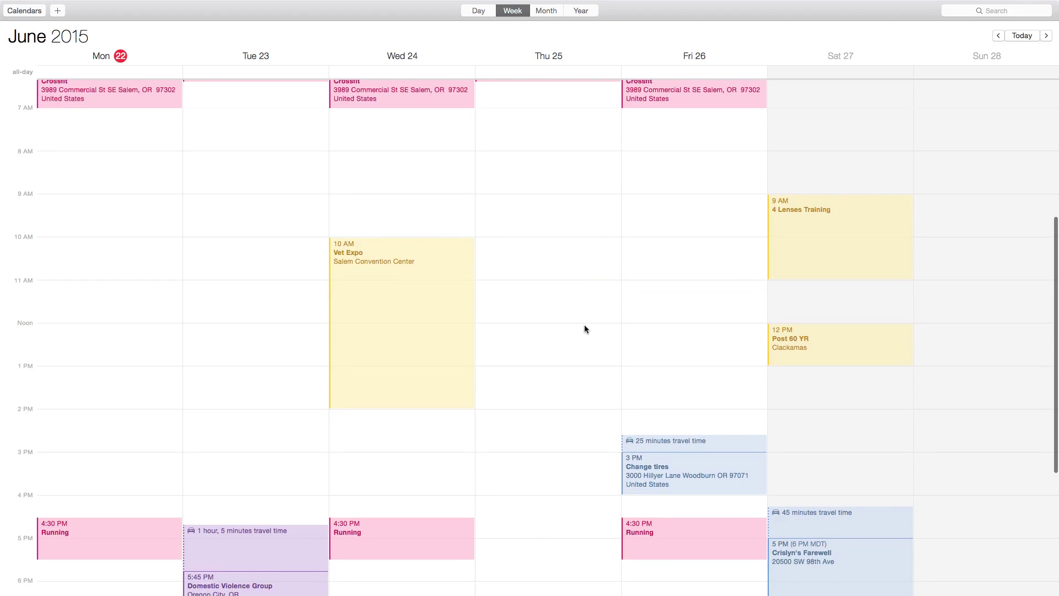
scroll(585, 329, "down", 3)
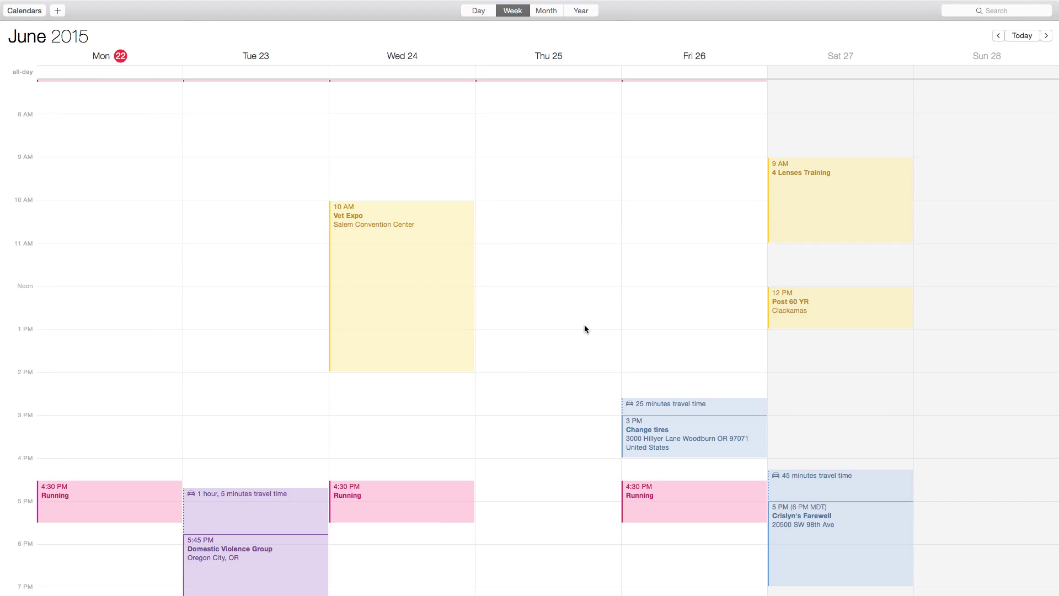
scroll(581, 381, "up", 7)
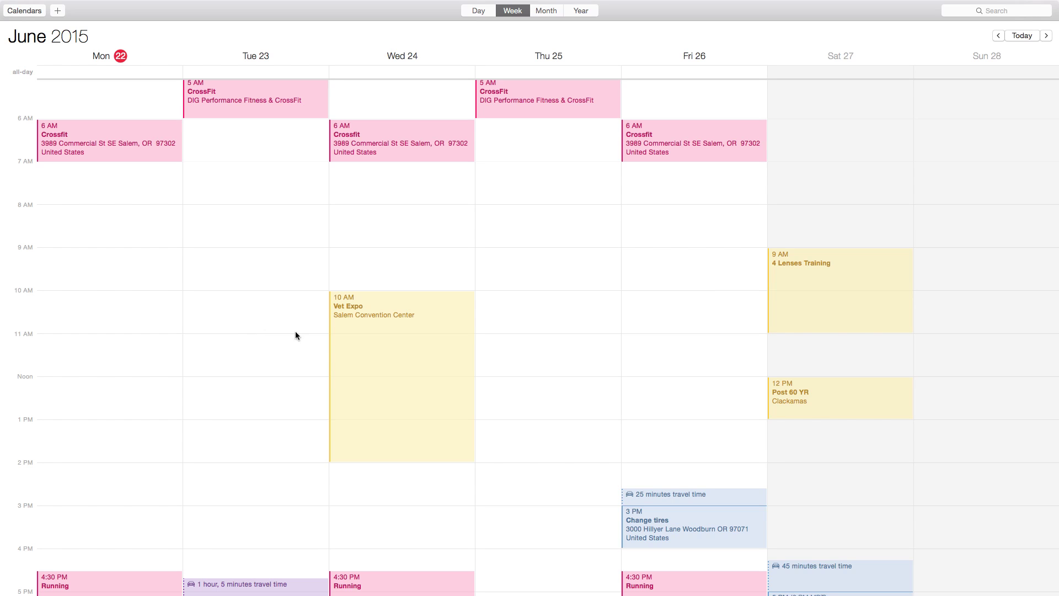
Step: Compare the YR 4 Lenses 27 JUN project in OmniFocus with the current week in Calendar
key("ctrl+Left")
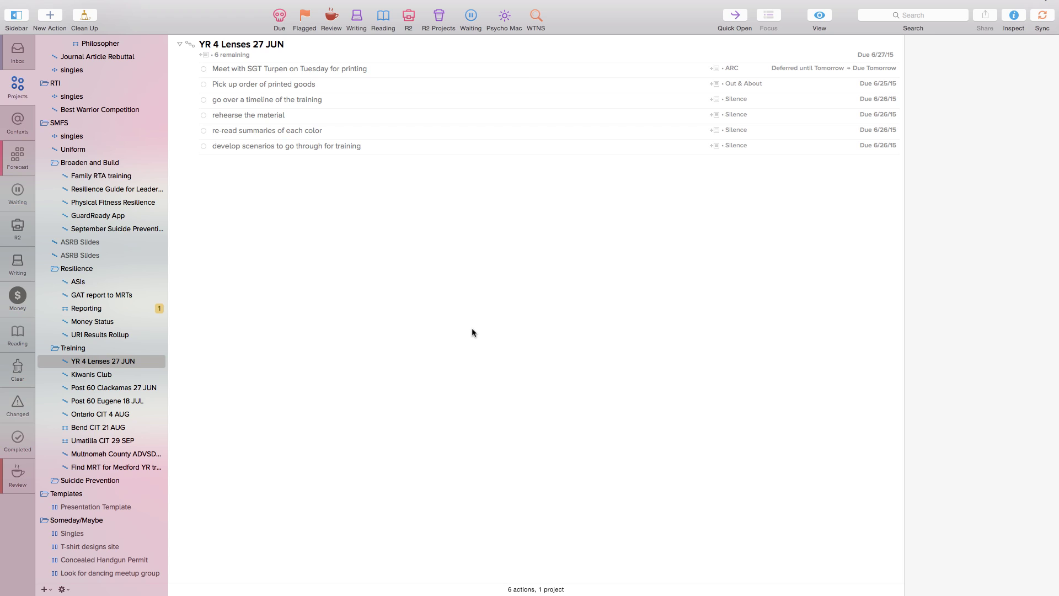
key("ctrl+Right")
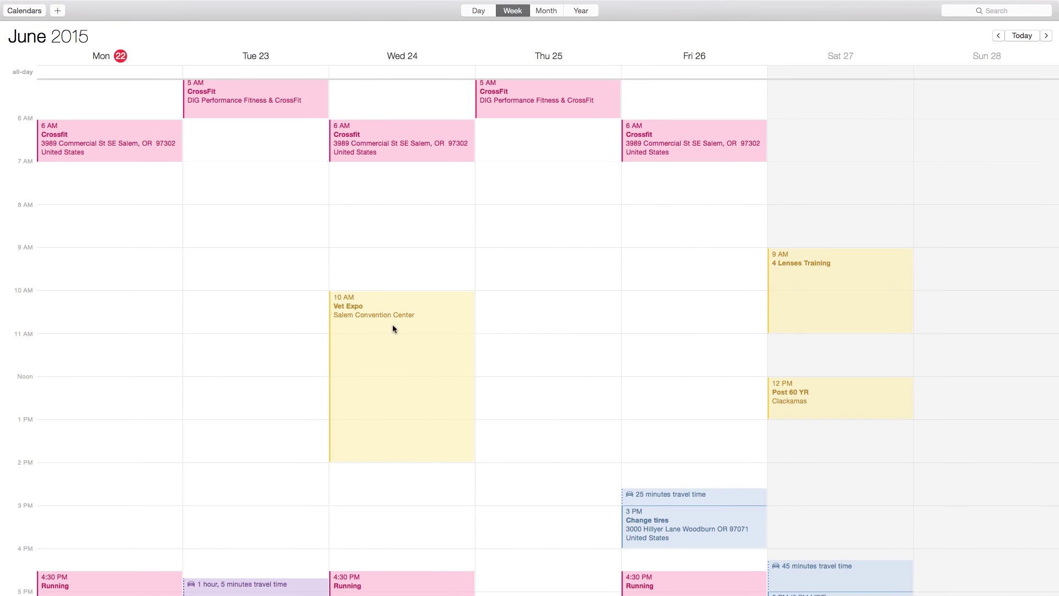
key("ctrl+Left")
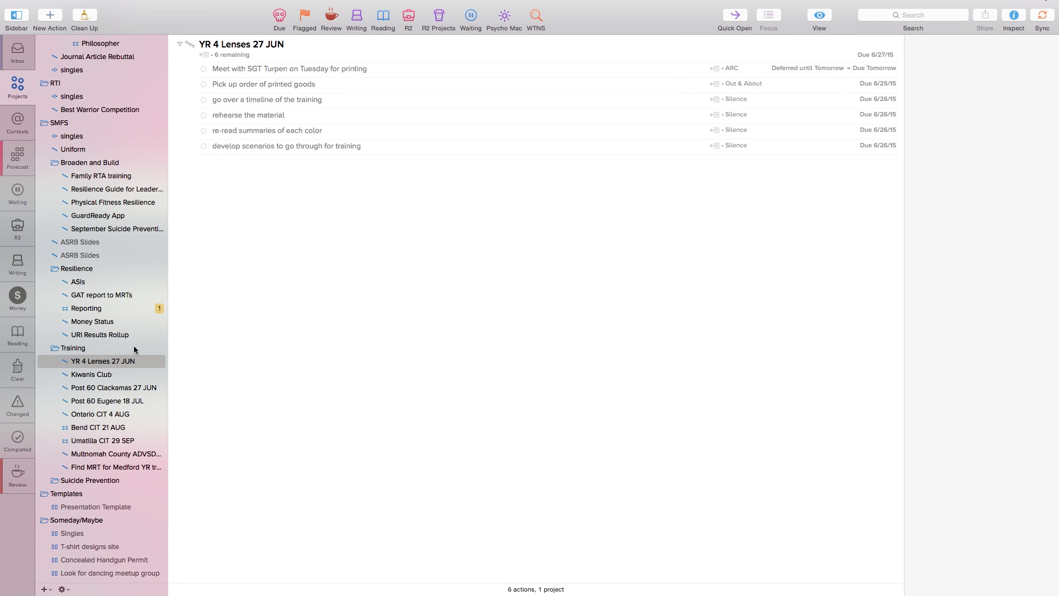
Step: Switch to Evernote, list the reminders across all notes, and return to OmniFocus
key("ctrl+Left")
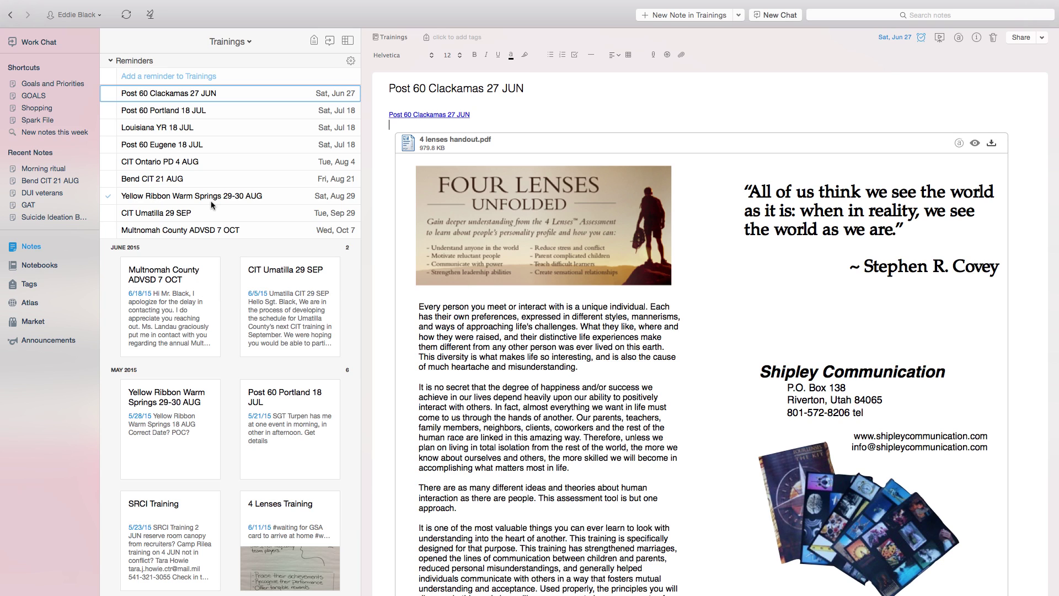
left_click(31, 248)
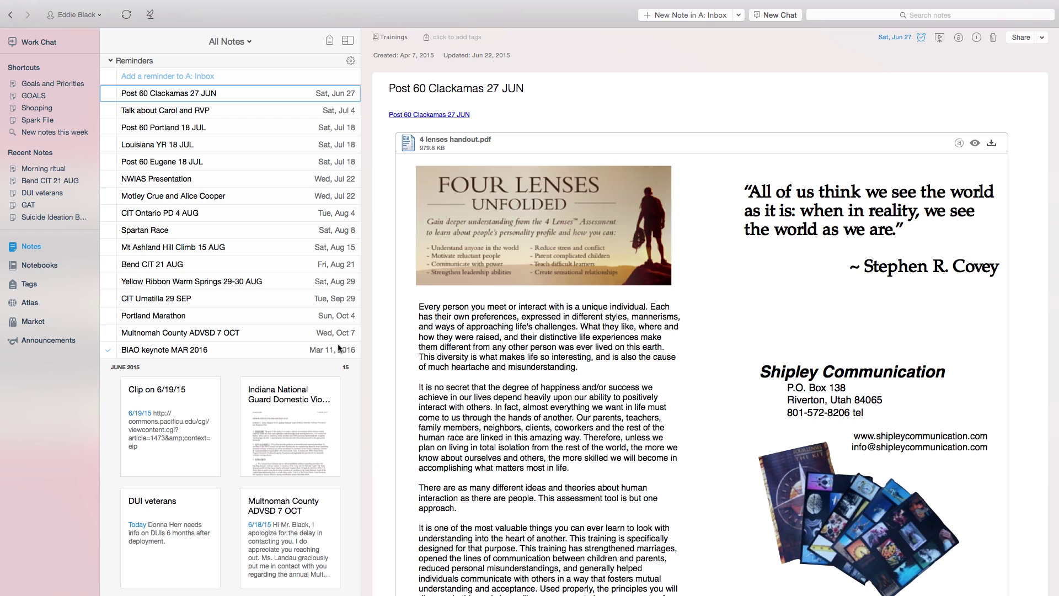
key("ctrl+Right")
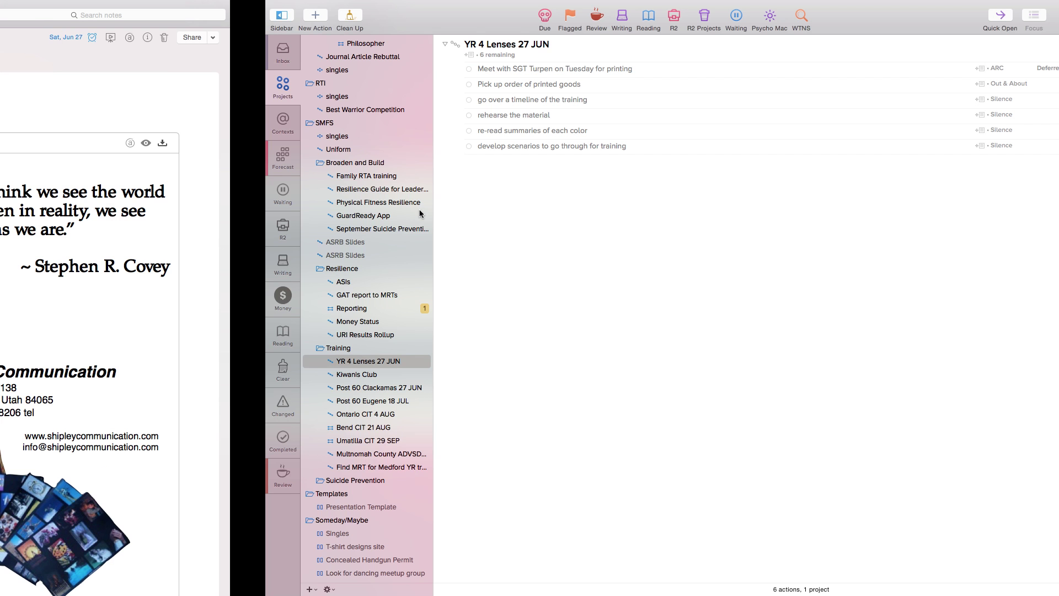
Step: Switch to Mailbox and read the CIT Training email about the rescheduled August dates
key("ctrl+Right")
key("ctrl+Left")
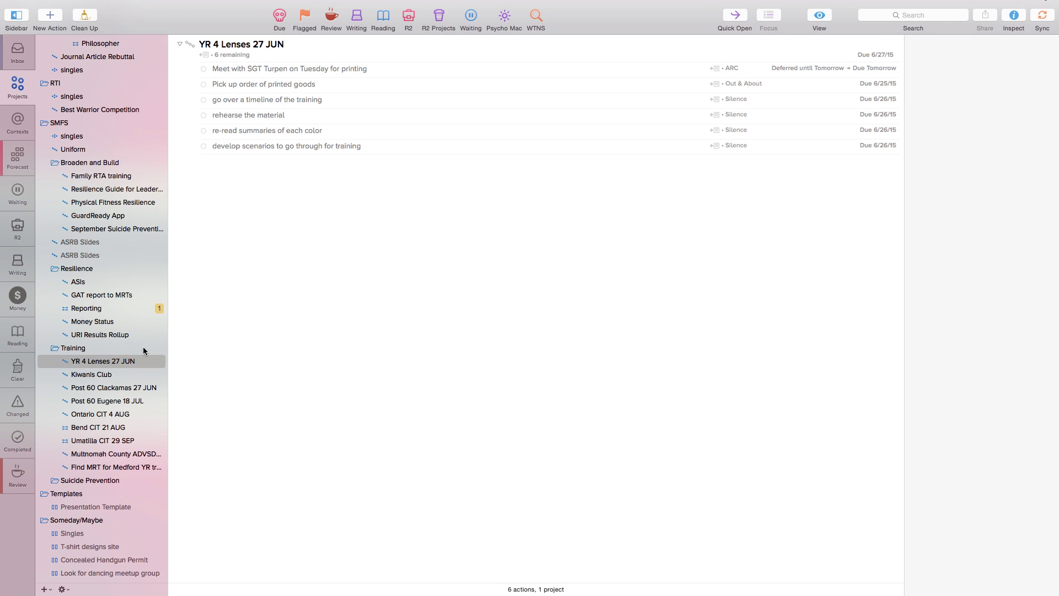
key("ctrl+Right")
key("ctrl+Right")
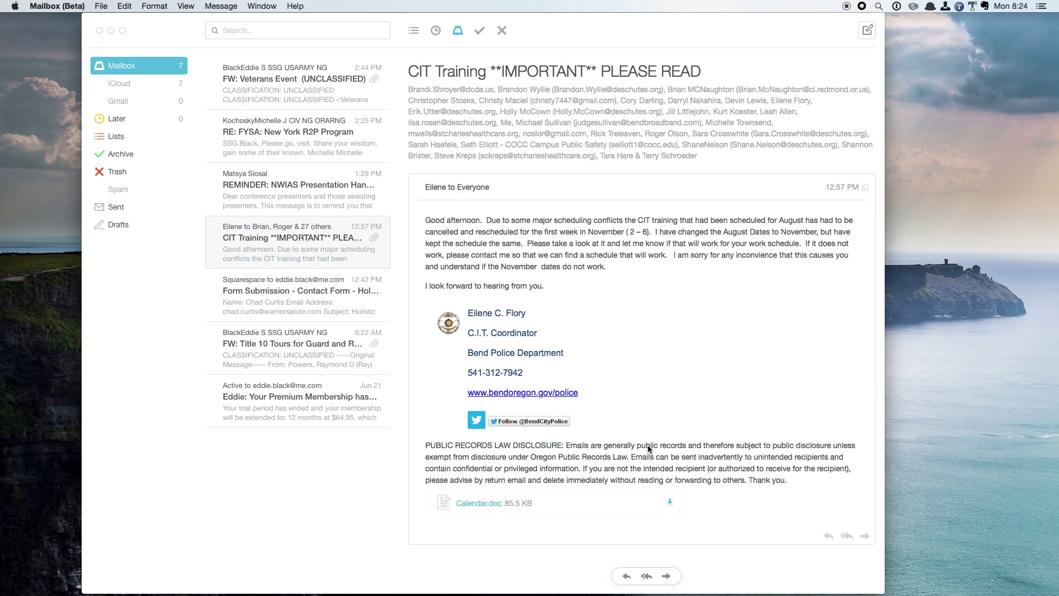
Step: Switch to Calendar and show August 2015 in month view
key("ctrl+Right")
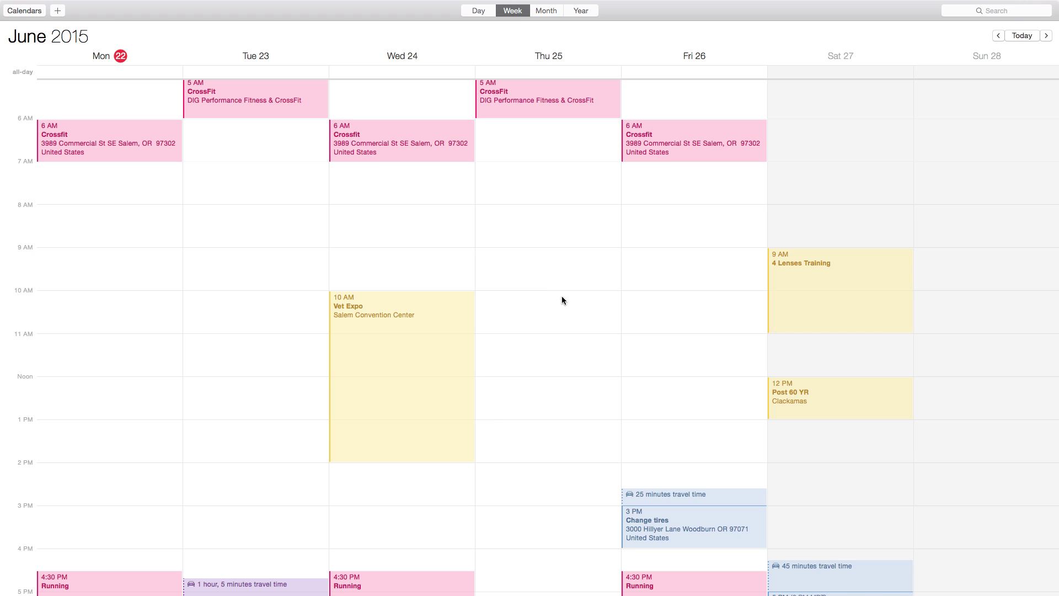
left_click(544, 13)
scroll(687, 313, "down", 5)
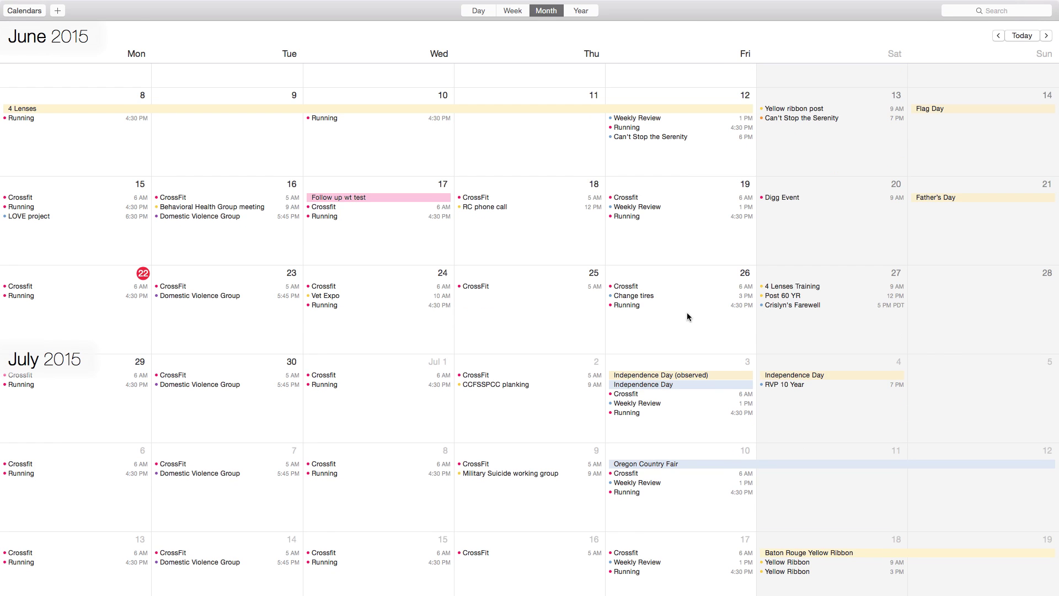
scroll(687, 313, "down", 10)
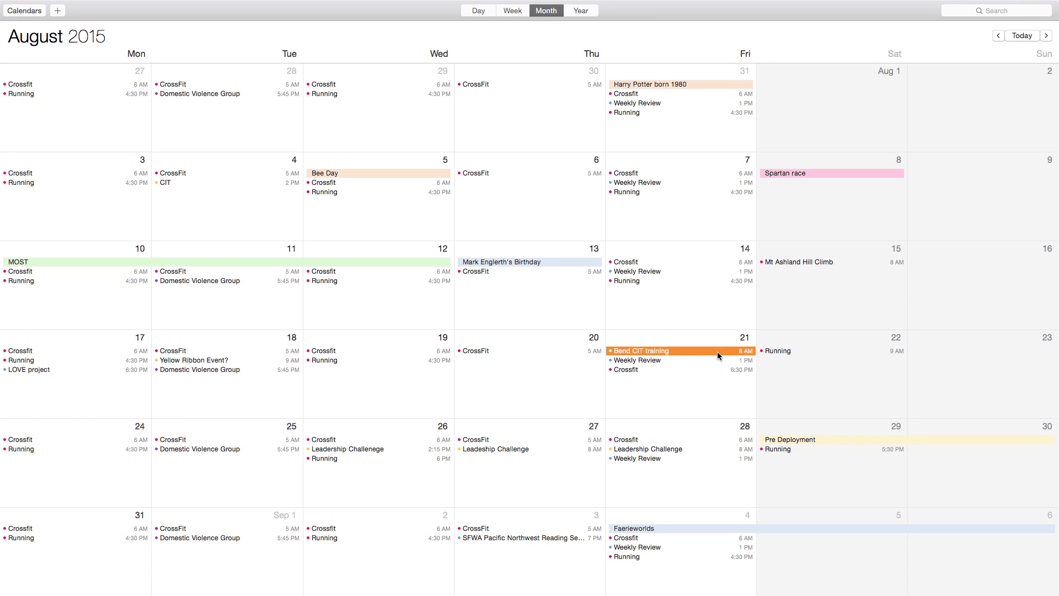
Step: Move the Bend CIT training event on August 21 to a start date of 11/06/2015
double_click(680, 357)
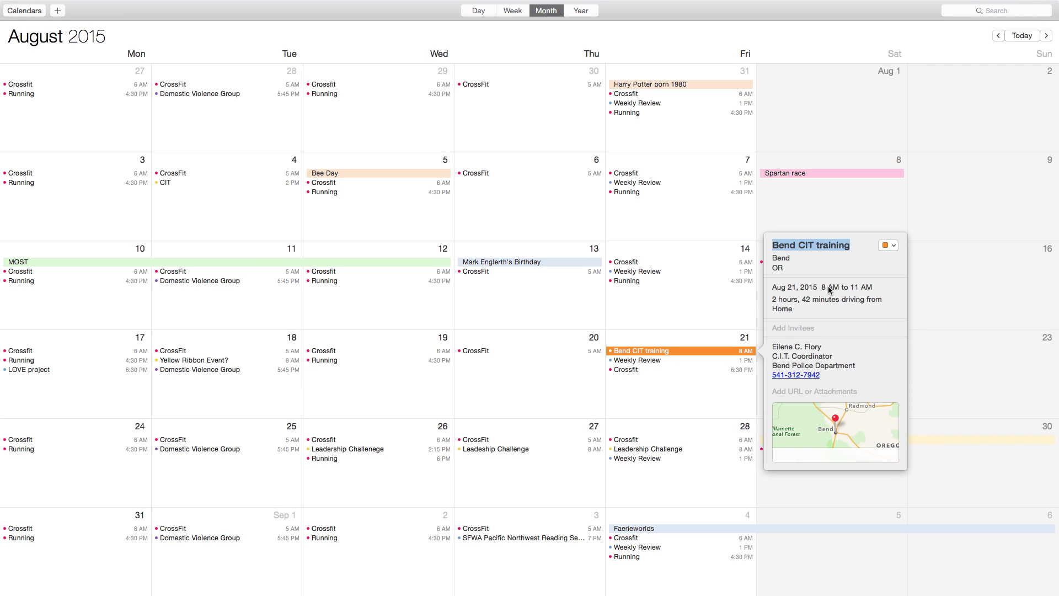
left_click(787, 289)
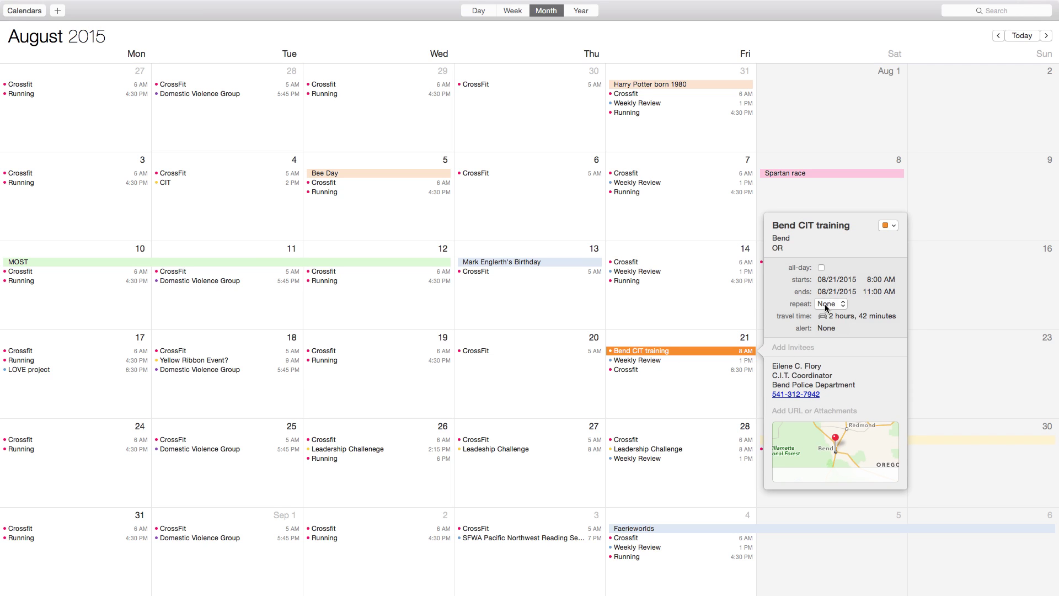
left_click(826, 280)
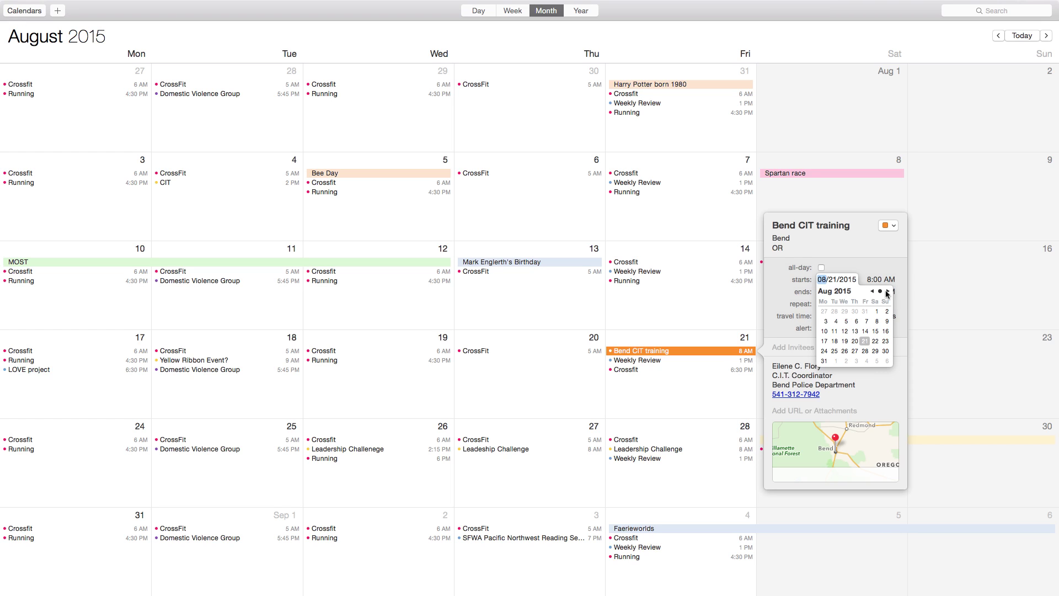
left_click(887, 291)
left_click(887, 291)
left_click(889, 292)
left_click(867, 322)
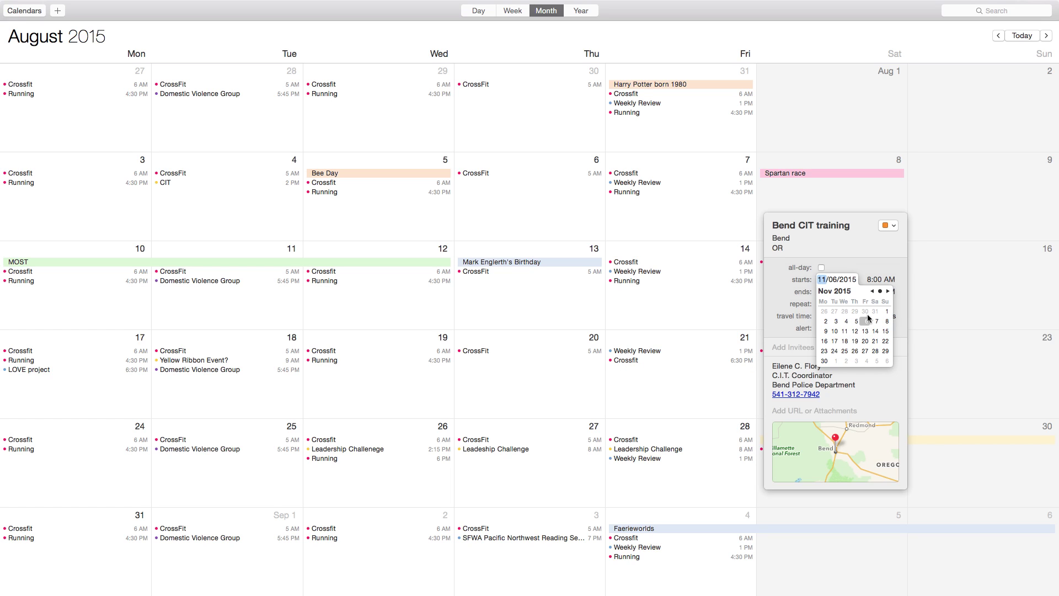
left_click(865, 269)
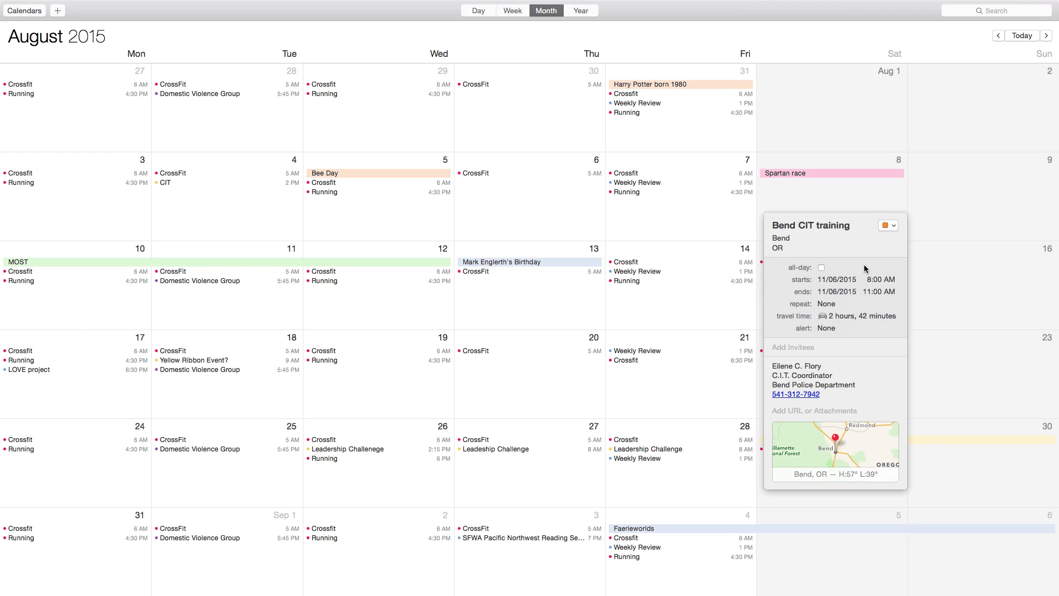
left_click(727, 321)
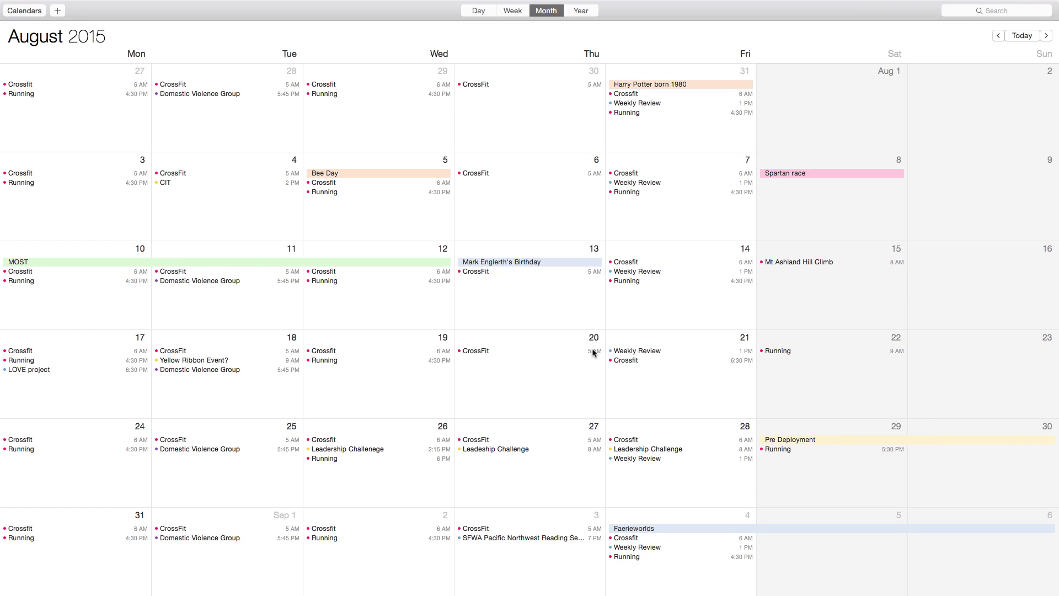
Step: Switch to OmniFocus and rename the Bend CIT 21 AUG project in the Training folder as Bend CIT 6 NOV
key("super+Tab")
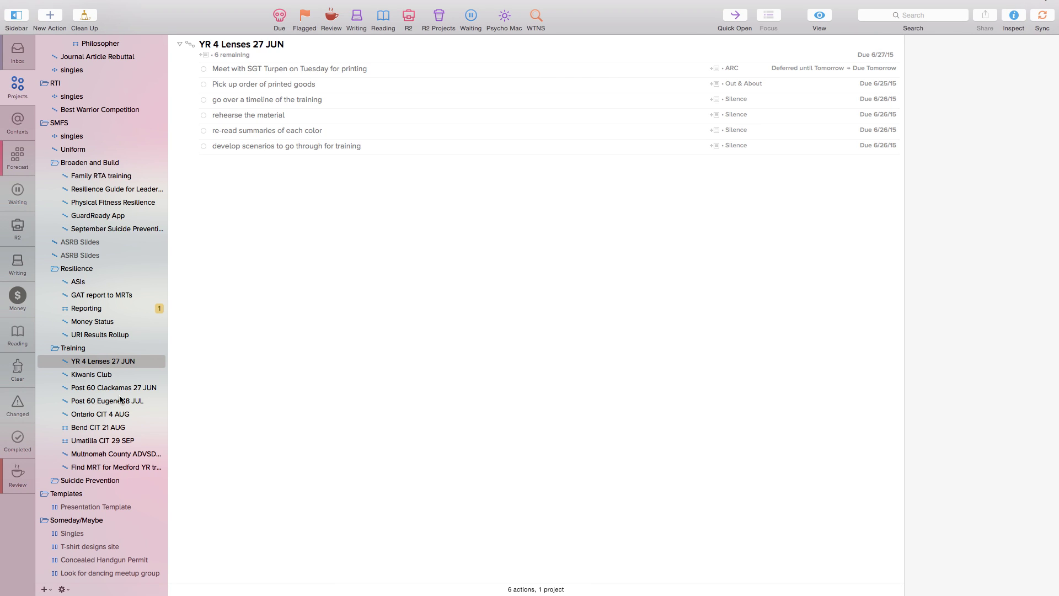
left_click(106, 429)
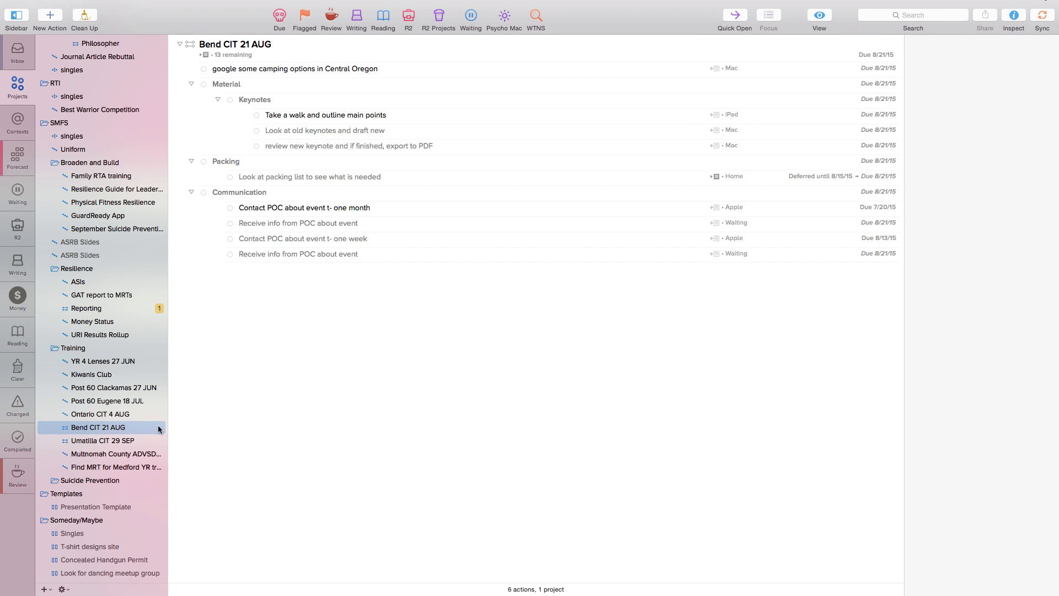
key("super+shift+i")
left_click(248, 49)
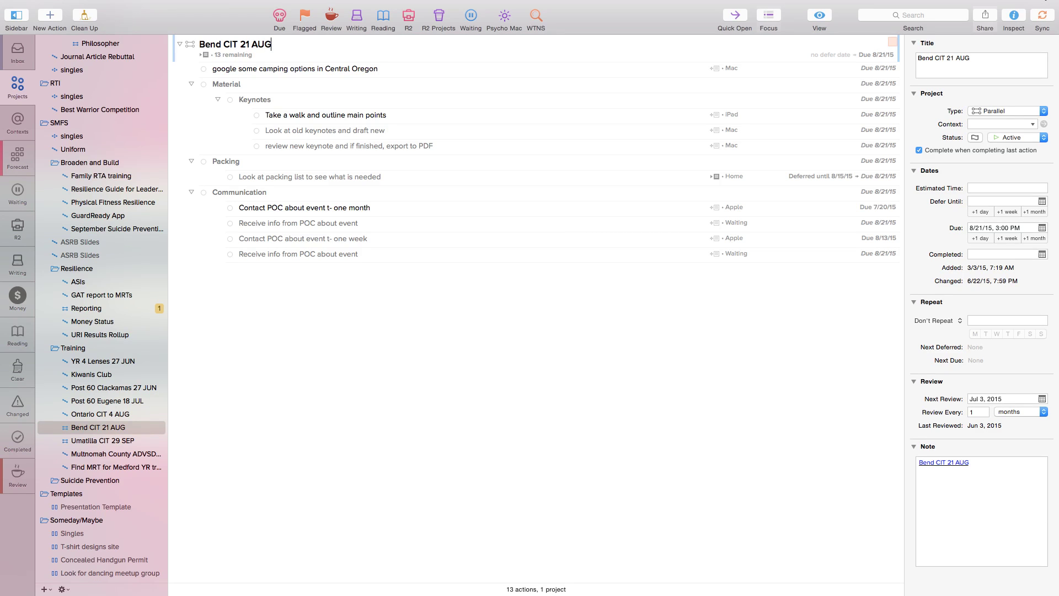
key("BackSpace")
key("BackSpace")
key("BackSpace")
key("BackSpace")
key("BackSpace")
key("BackSpace")
type("6 NOV")
Step: Set the Bend CIT 6 NOV project's due date to 11/6/15, 3:00 AM
left_click(879, 56)
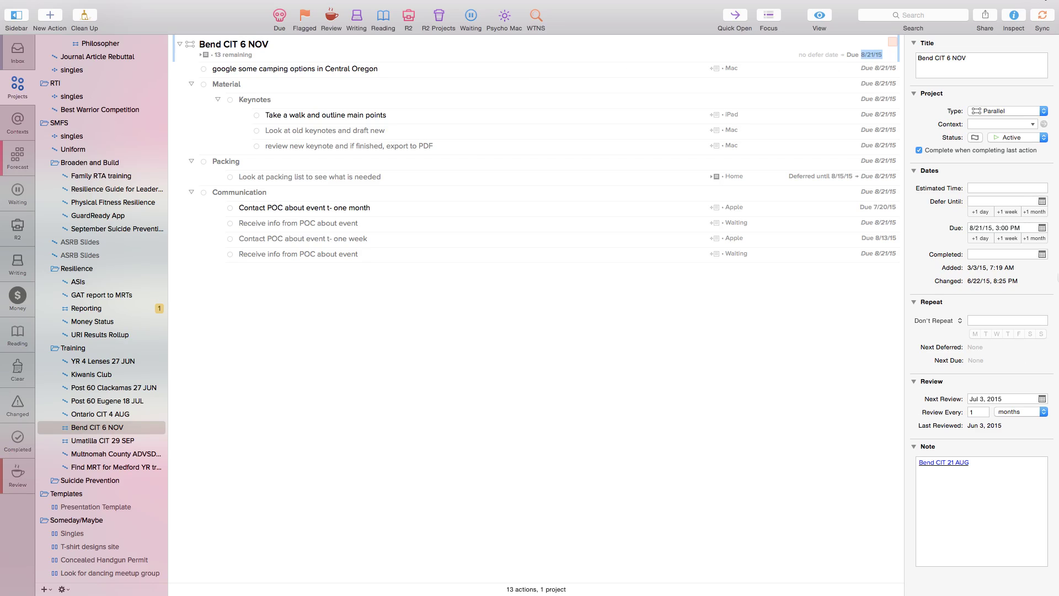
left_click(1042, 228)
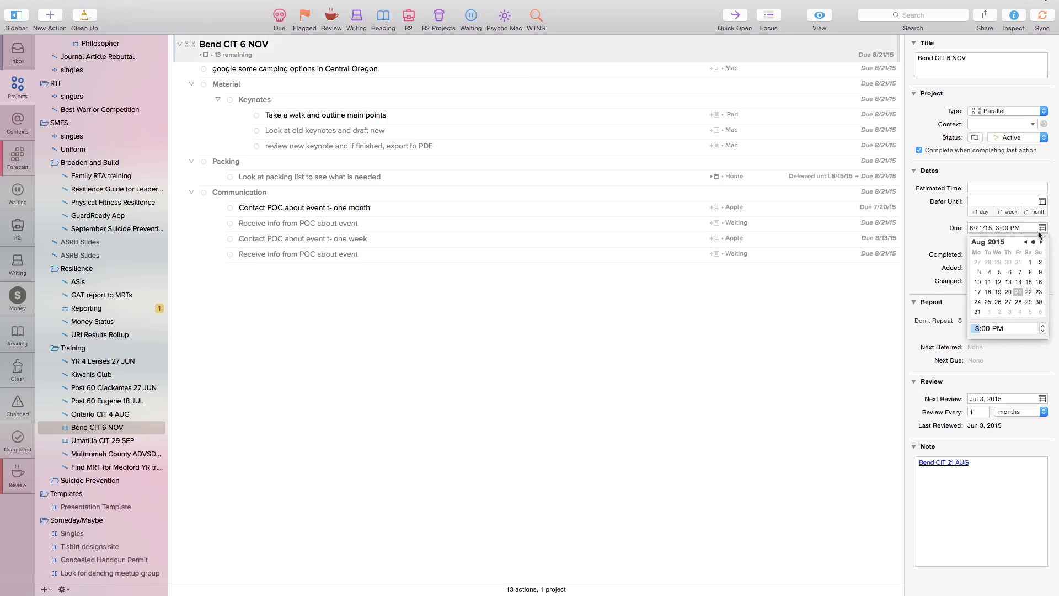
left_click(1041, 242)
left_click(1041, 242)
left_click(1041, 242)
left_click(1020, 272)
left_click(999, 329)
left_click(1043, 332)
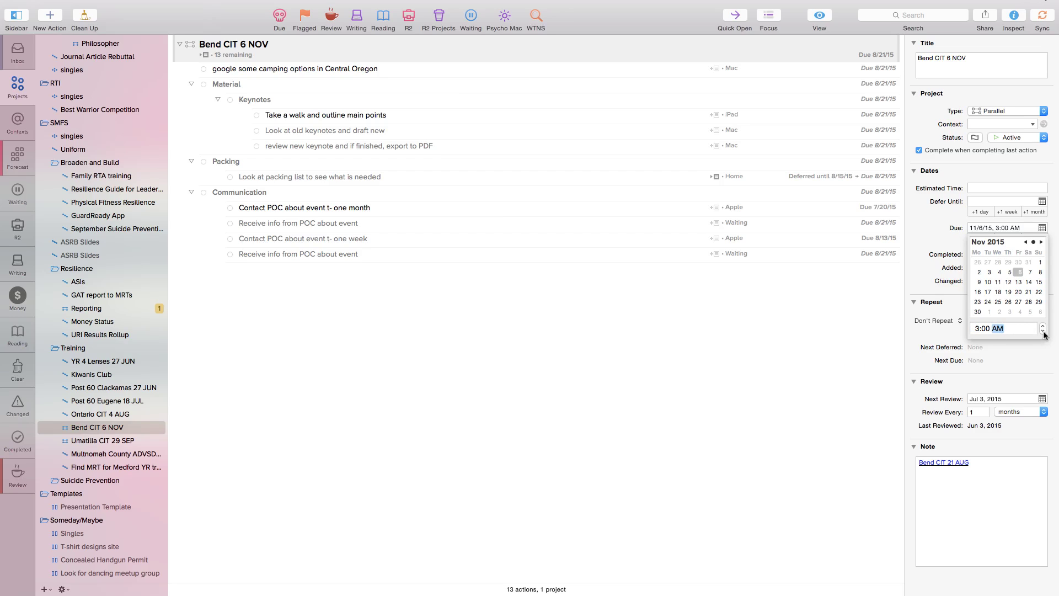
left_click(778, 365)
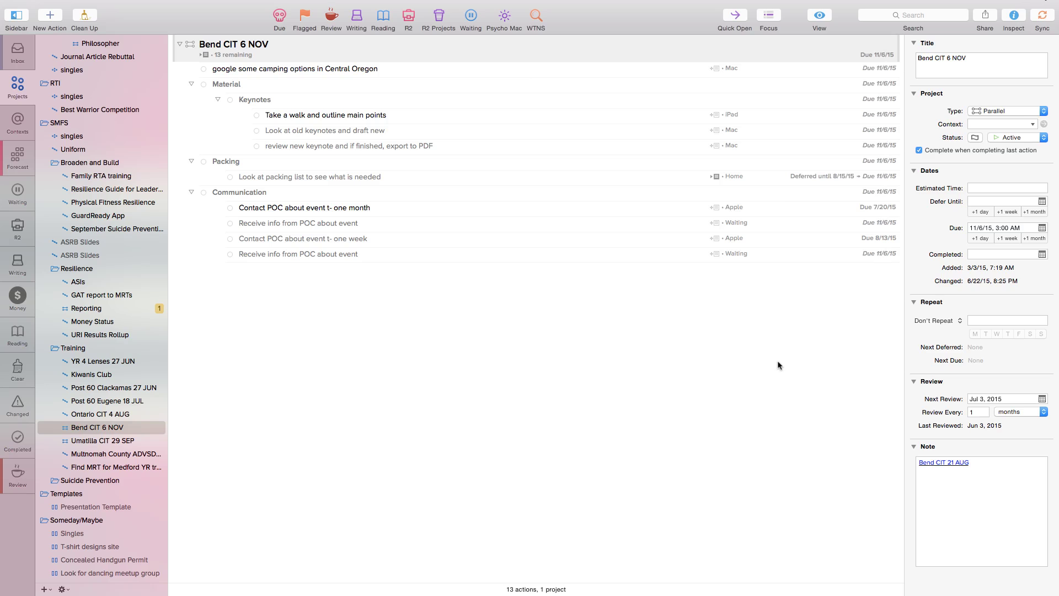
Step: Switch to Evernote, open the Bend CIT 21 AUG note from the reminders, and retitle it Bend CIT 6 NOV
key("ctrl+Left")
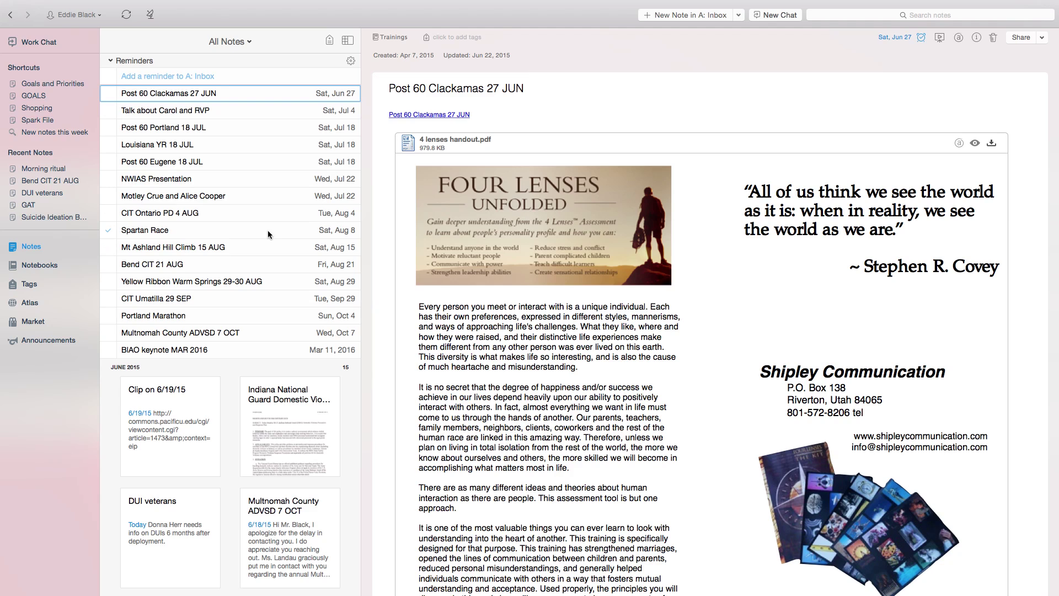
left_click(210, 264)
left_click(477, 88)
key("BackSpace")
key("BackSpace")
key("BackSpace")
key("BackSpace")
key("BackSpace")
key("BackSpace")
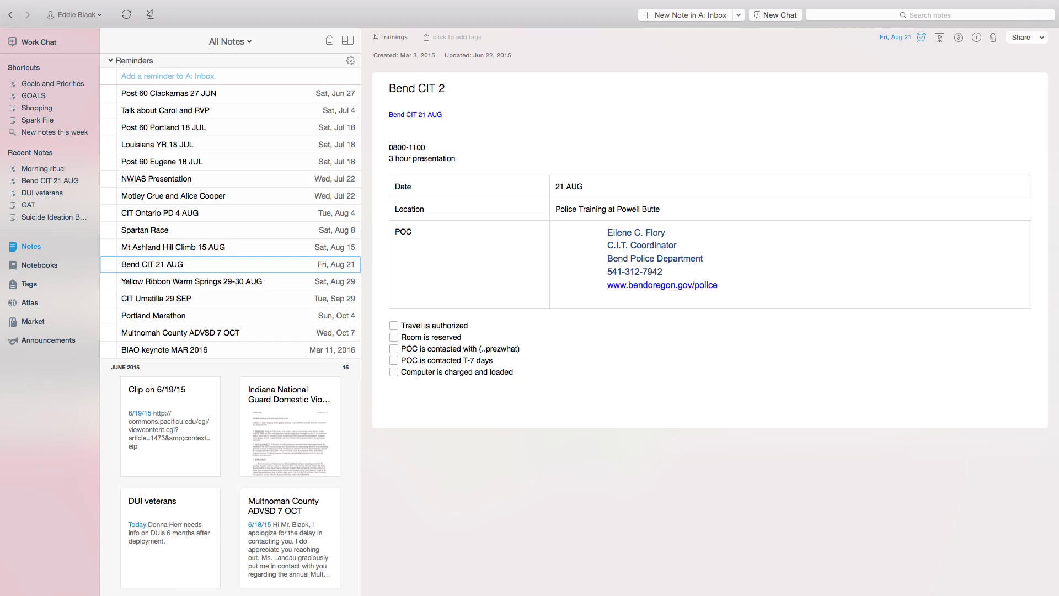
type("6 NOV")
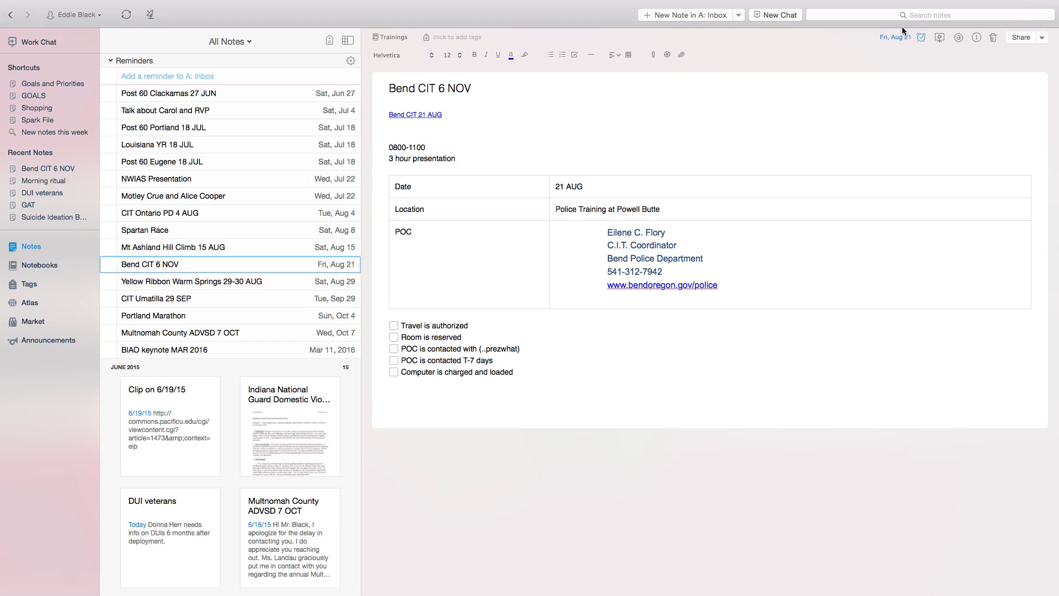
Step: Change the Bend CIT 6 NOV note's reminder date to November 6, 2015
left_click(920, 38)
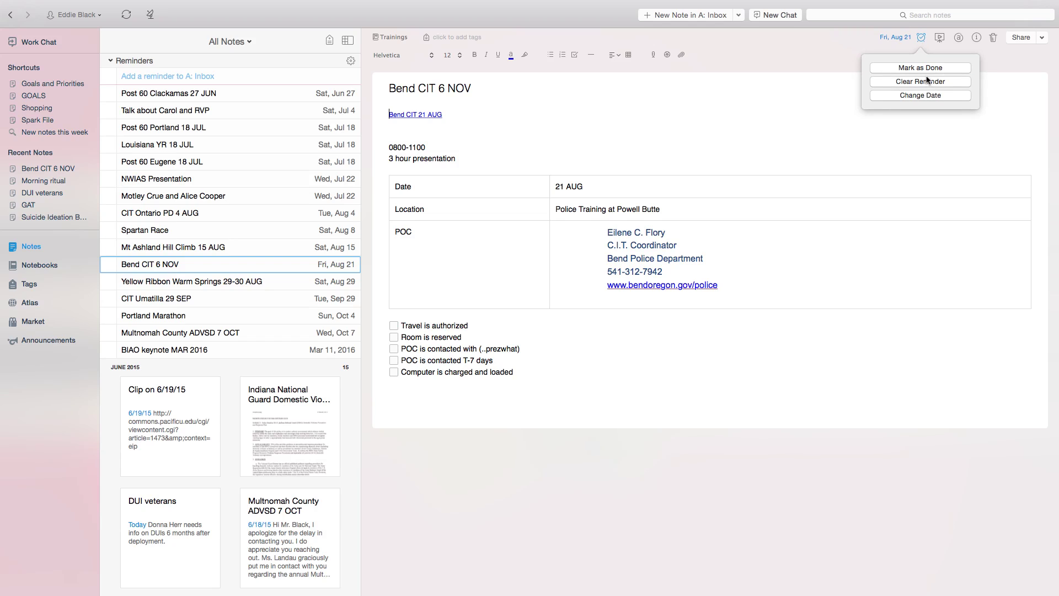
left_click(930, 97)
left_click(962, 125)
left_click(962, 124)
left_click(961, 125)
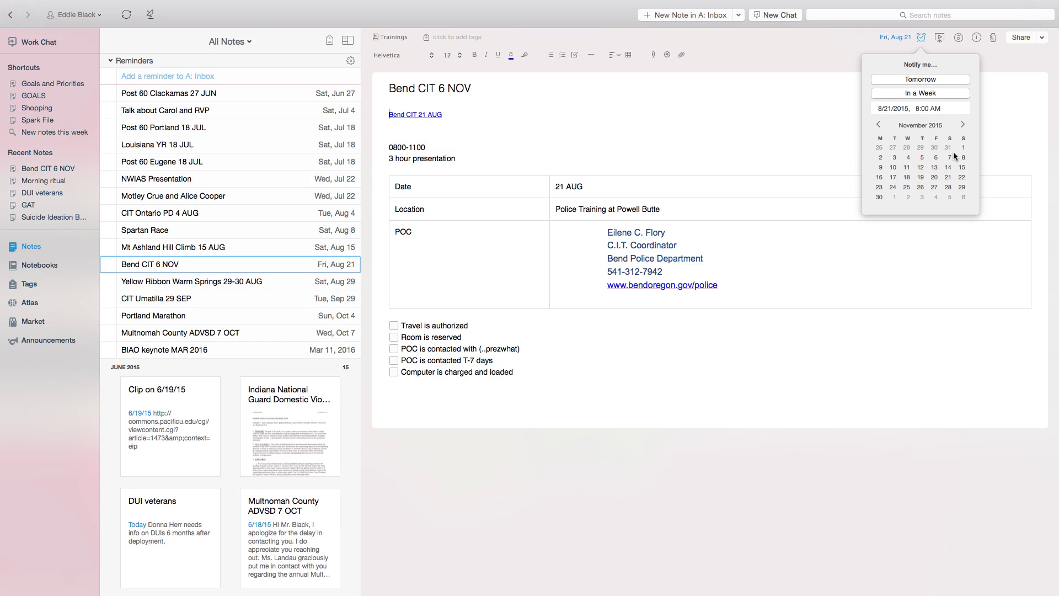
left_click(936, 157)
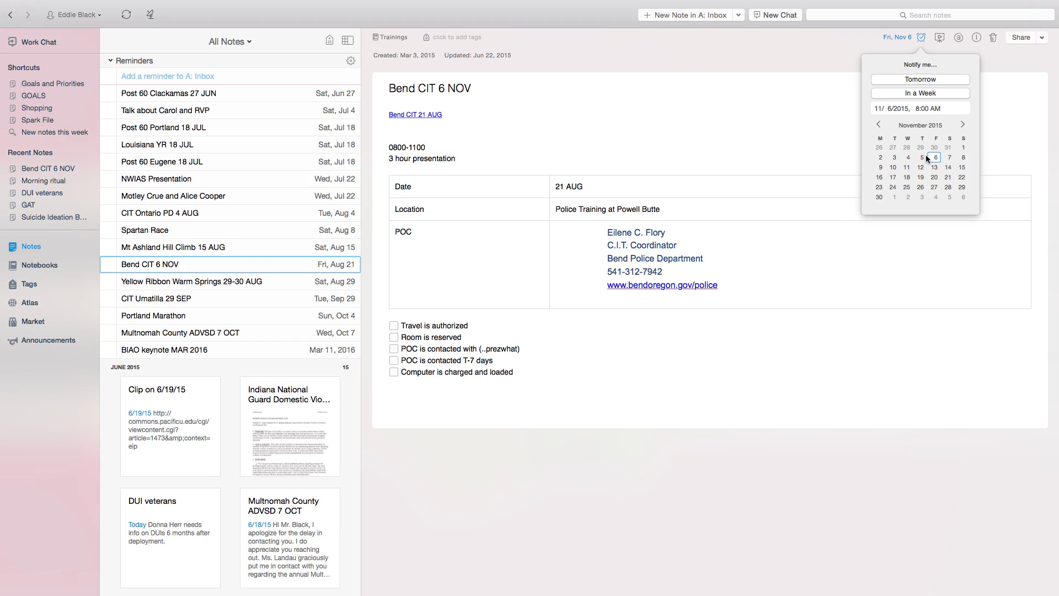
left_click(813, 140)
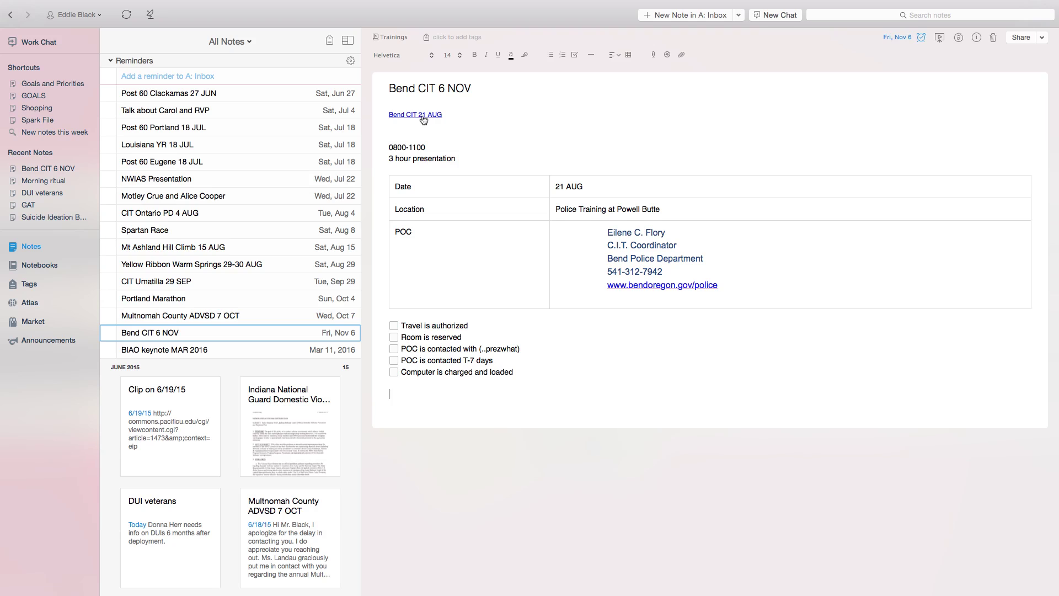
Step: Copy the Bend CIT 6 NOV project in OmniFocus as a link and paste it above the 0800-1100 line in the Evernote note
left_click(491, 115)
key("ctrl+Right")
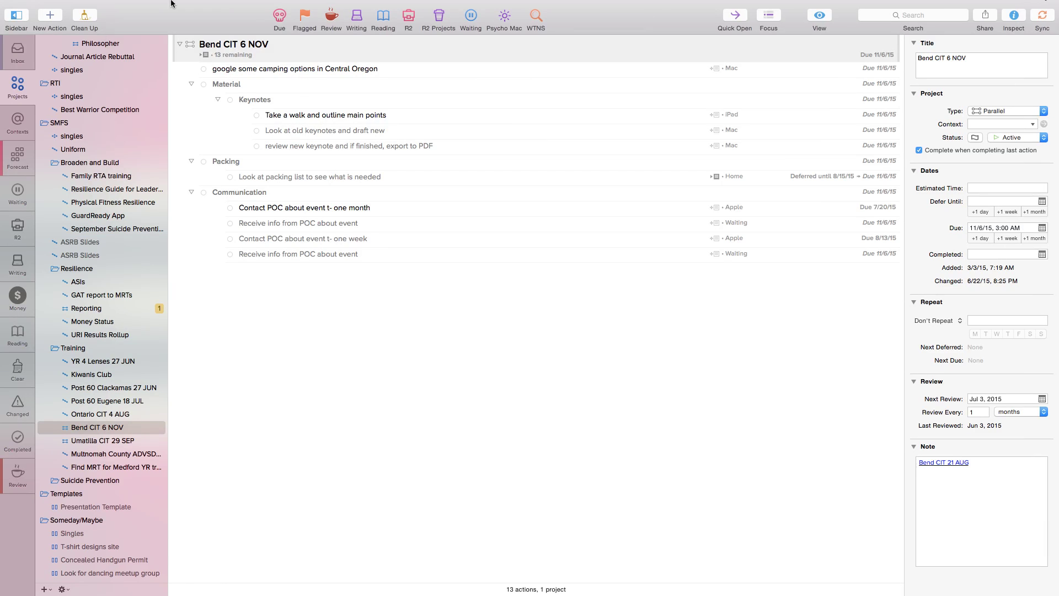
left_click(102, 431)
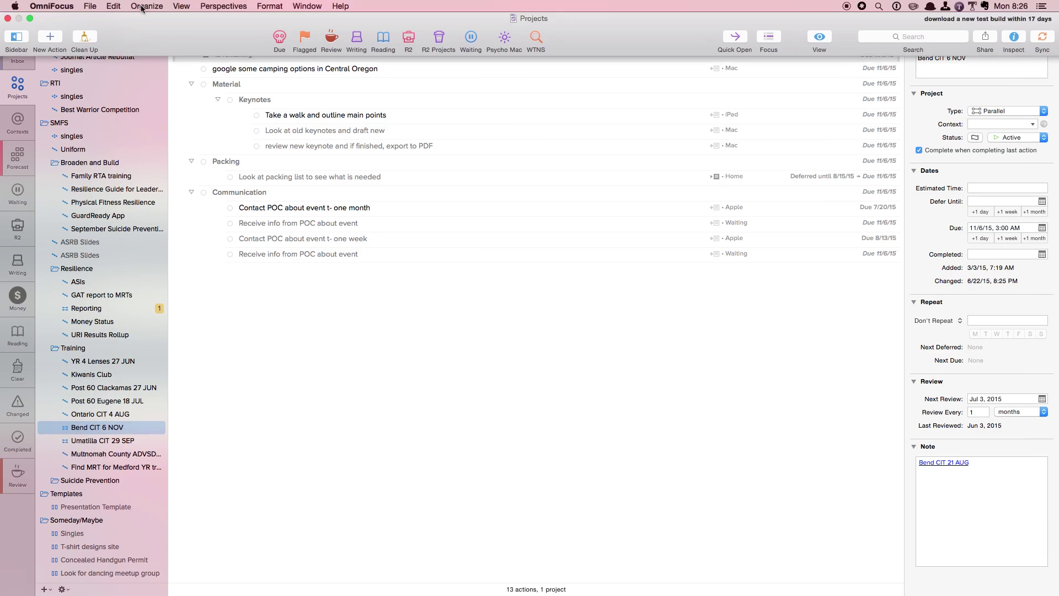
left_click(114, 6)
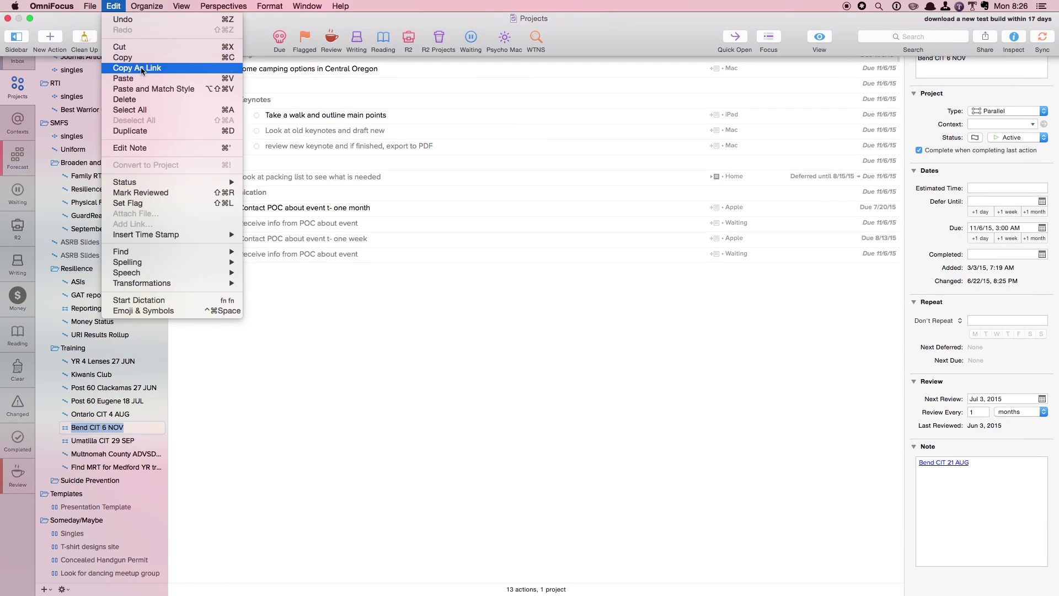
left_click(412, 410)
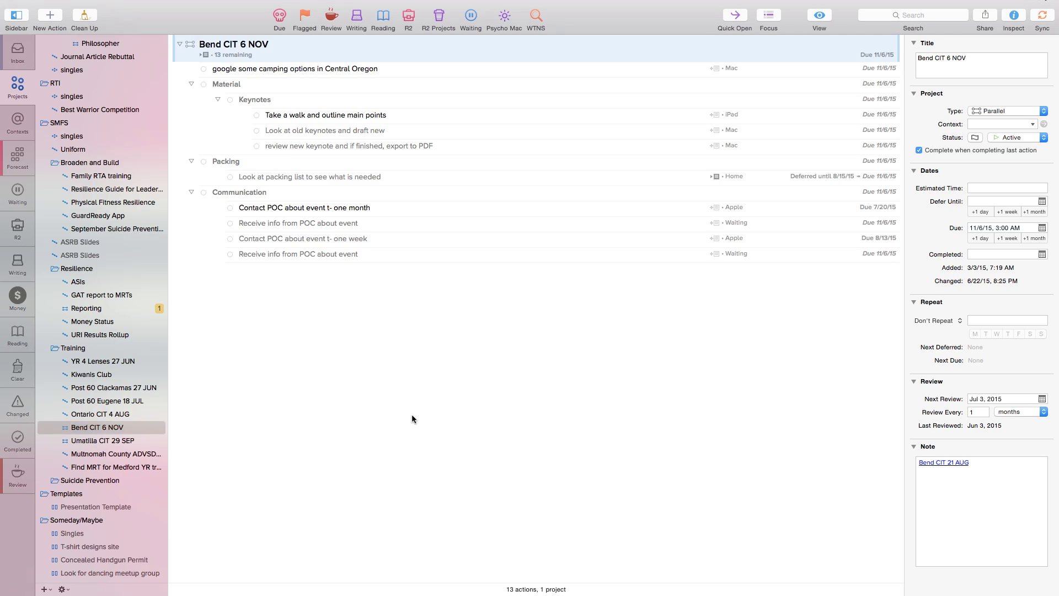
left_click_drag(115, 432, 446, 139)
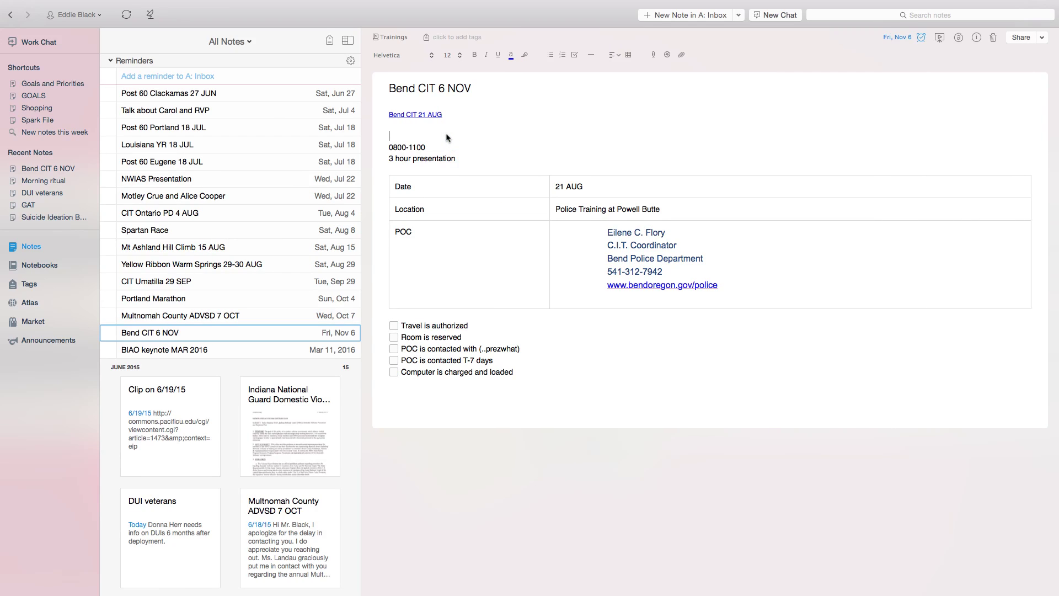
Step: Delete the old Bend CIT 21 AUG link and the extra lines above the new link, leaving one blank line below it
left_click(457, 114)
left_click_drag(458, 115, 389, 110)
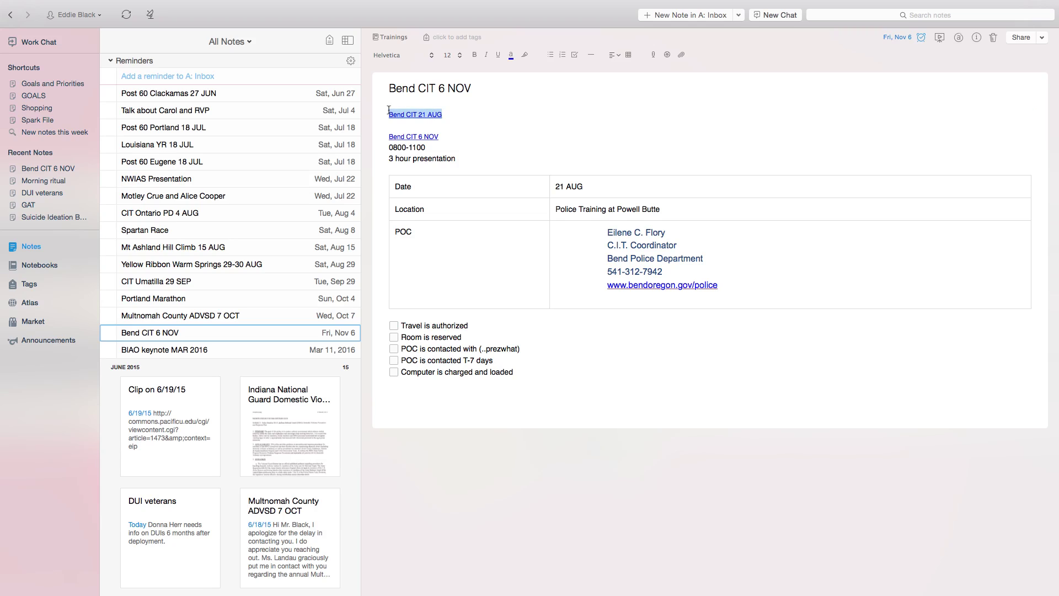
key("BackSpace")
key("BackSpace")
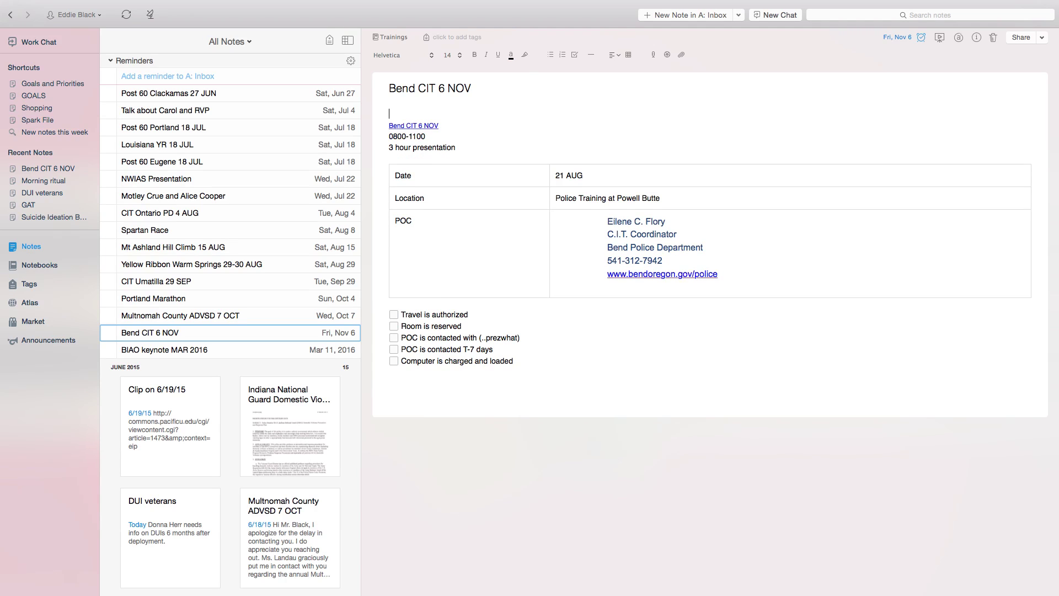
key("BackSpace")
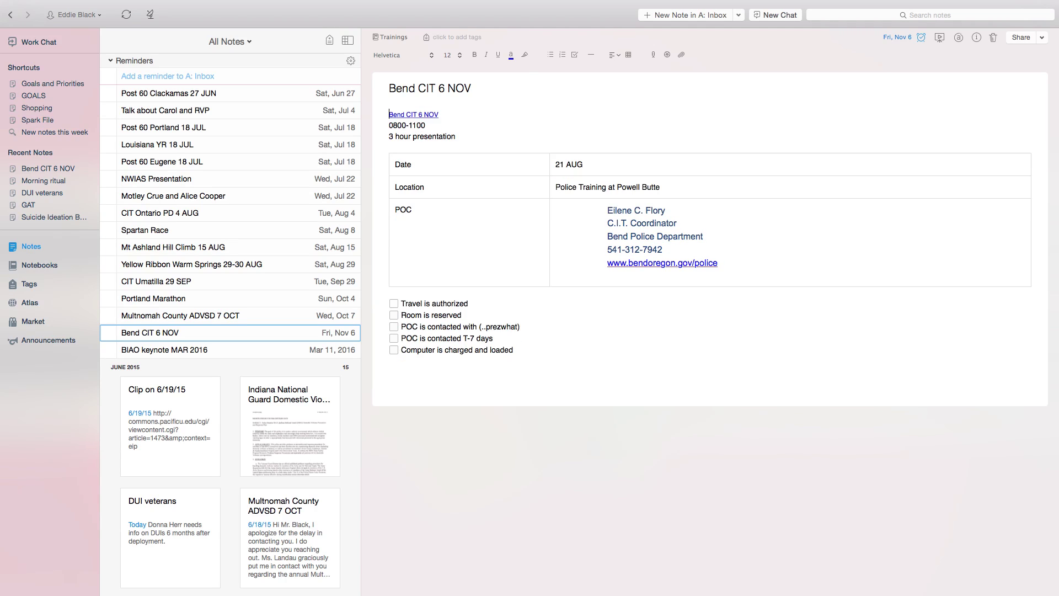
key("Return")
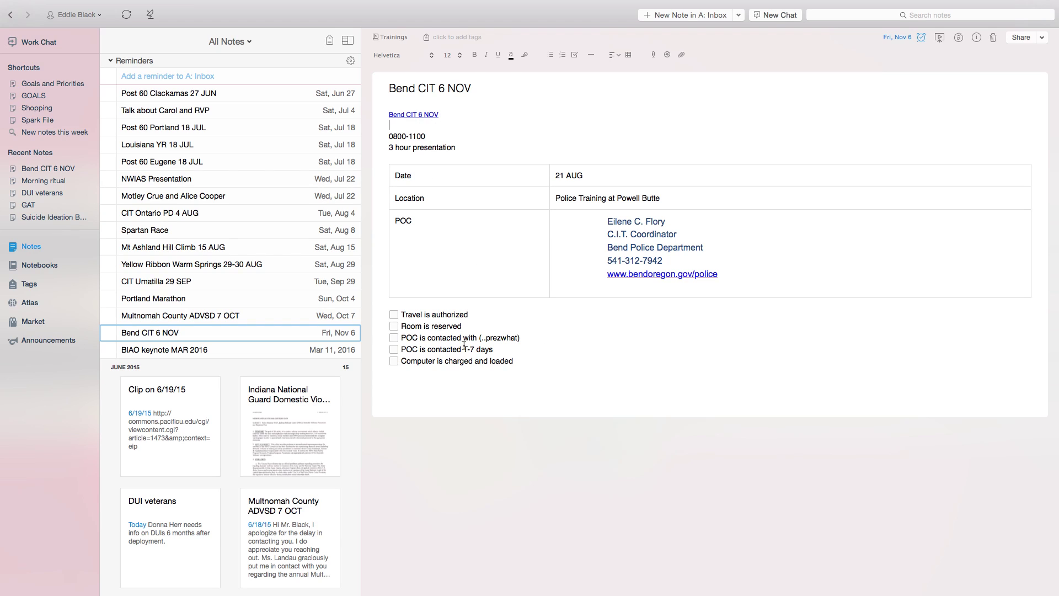
Step: Follow the note's Bend CIT 6 NOV link to the OmniFocus project, test its Bend CIT 21 AUG link, and close the opened note window
left_click_drag(516, 359, 388, 312)
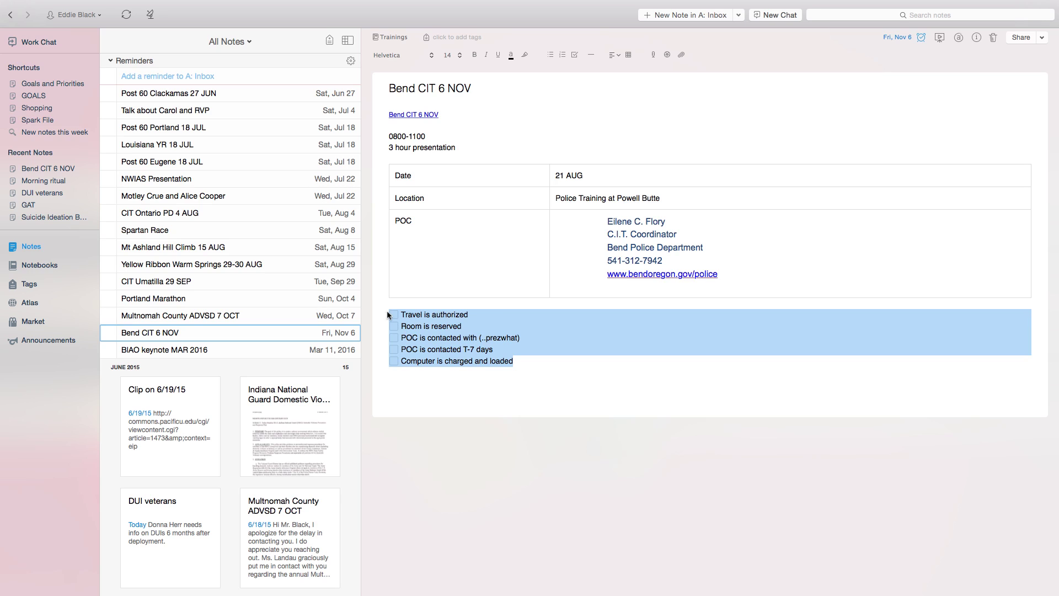
left_click(484, 310)
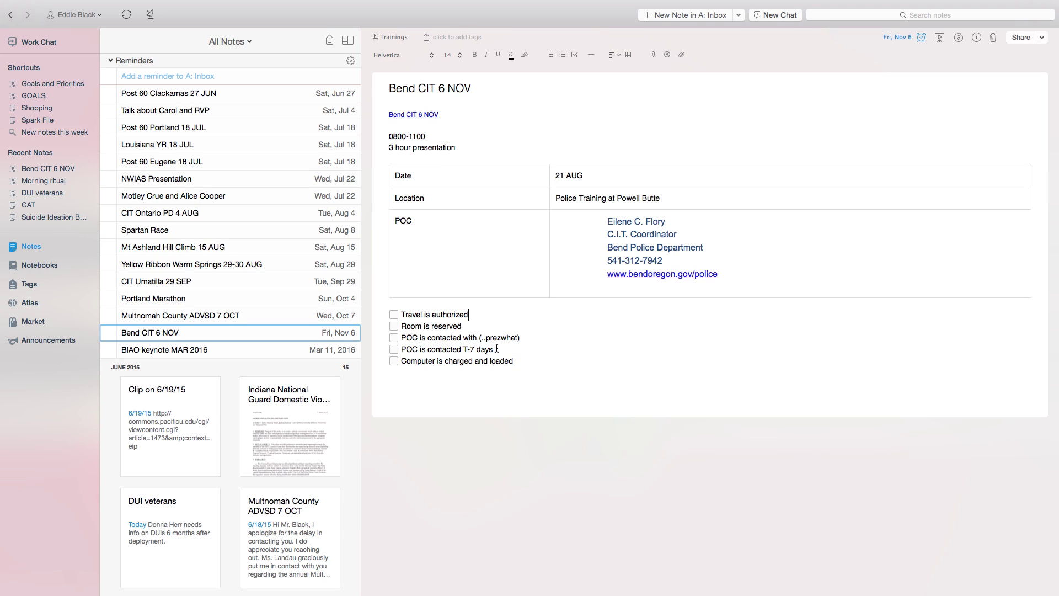
left_click(411, 115)
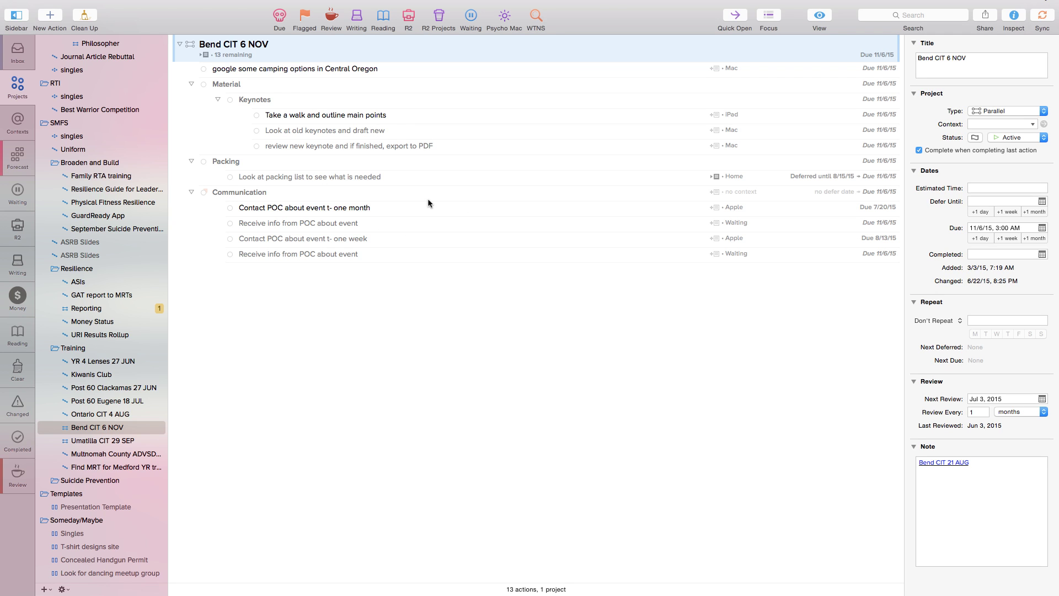
left_click(232, 45)
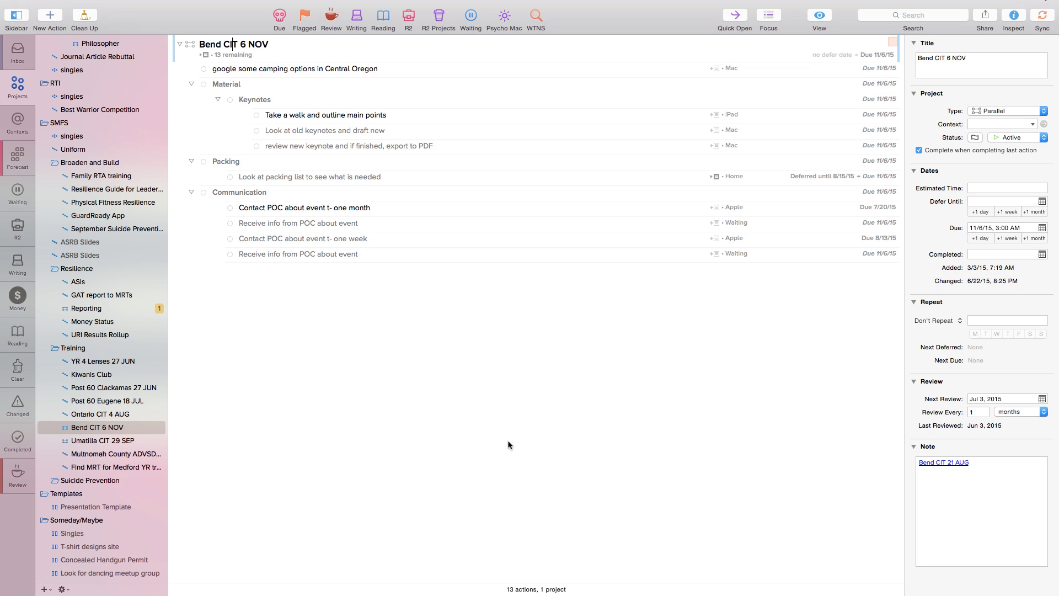
left_click(950, 465)
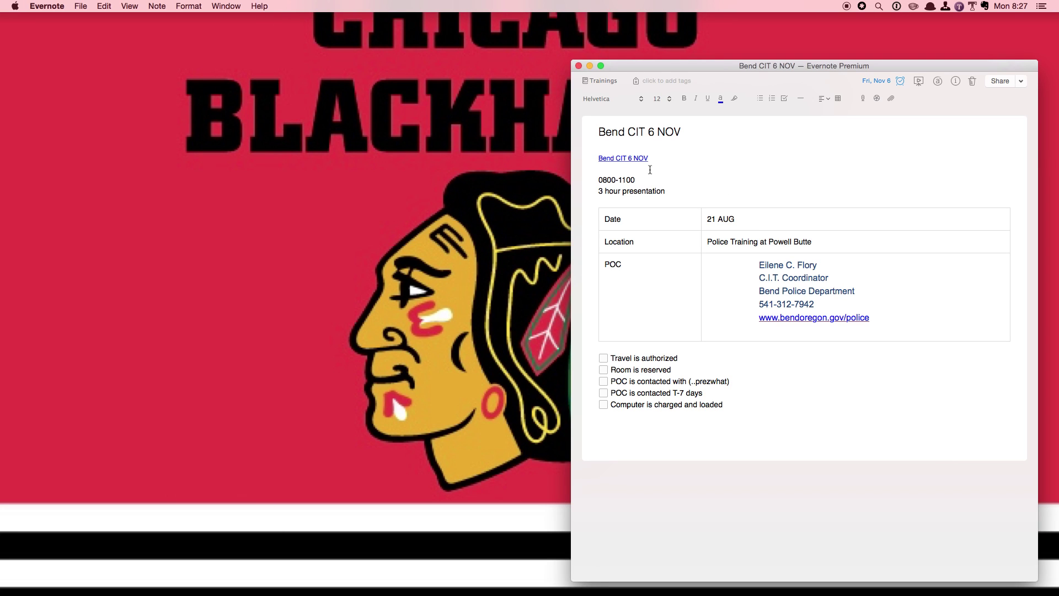
left_click(579, 66)
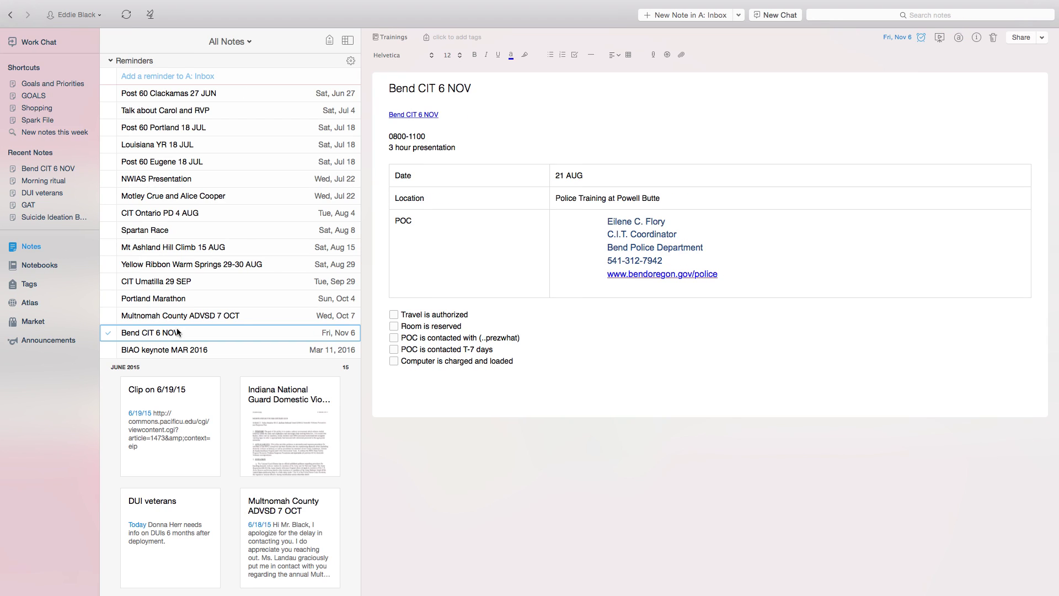
Step: Try to replace the OmniFocus project's note link with the classic note link copied from the Bend CIT 6 NOV Evernote note
right_click(177, 328)
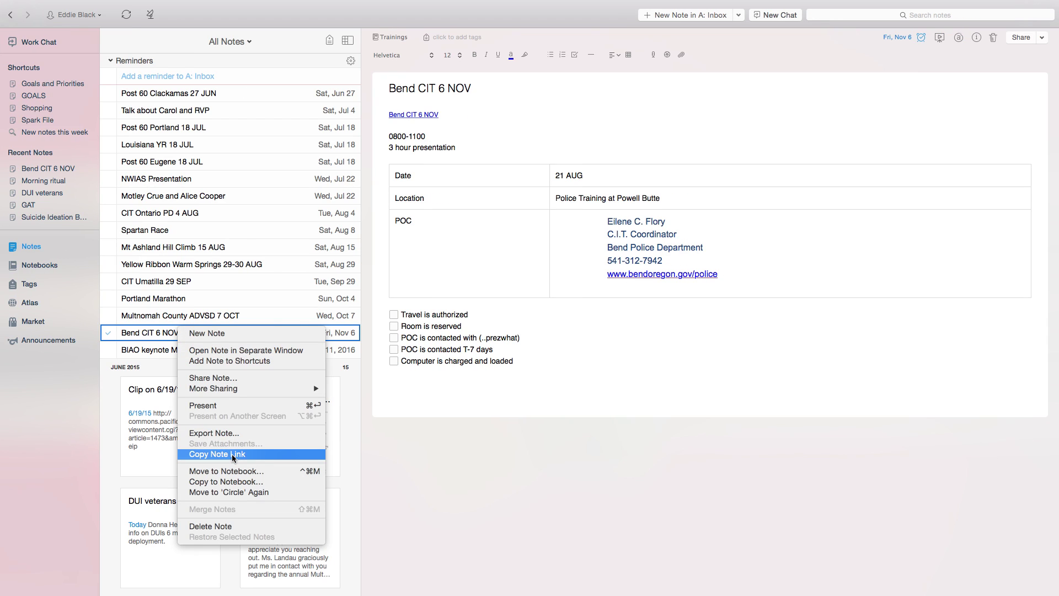
key("alt")
left_click(232, 455)
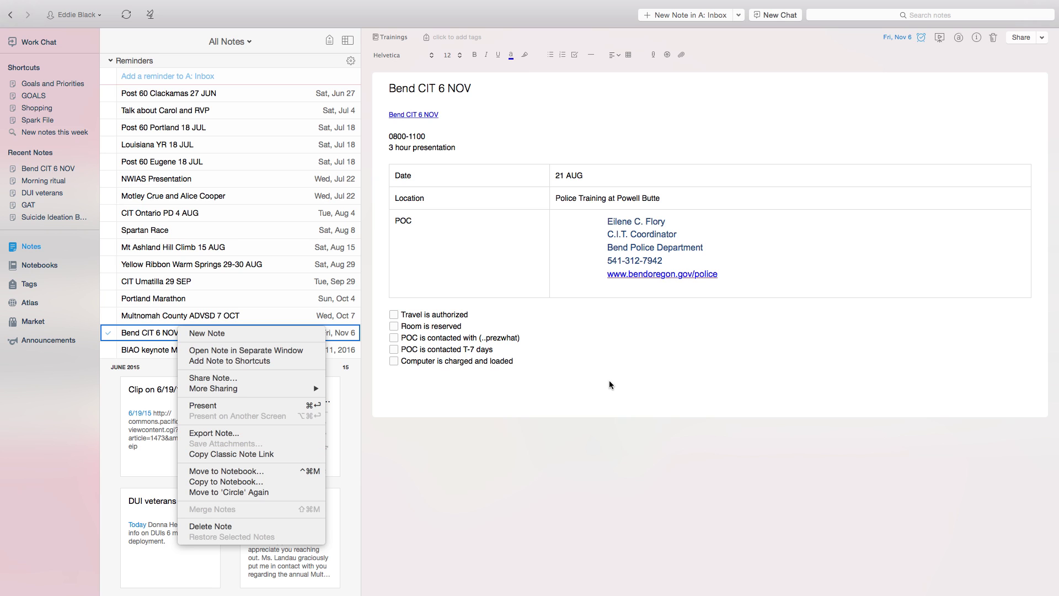
key("ctrl+Left")
key("ctrl+Right")
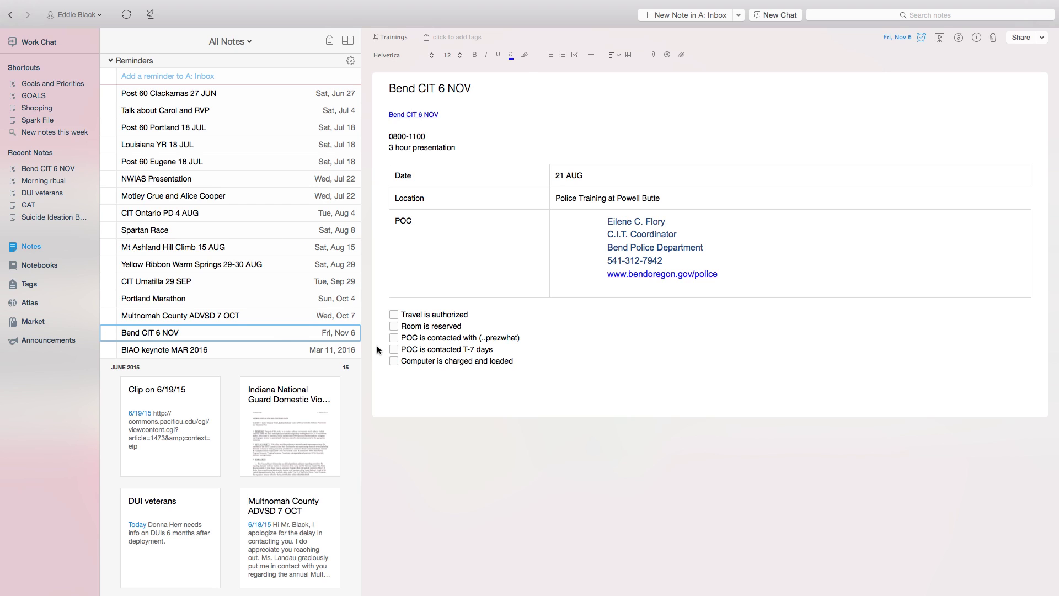
key("ctrl+Left")
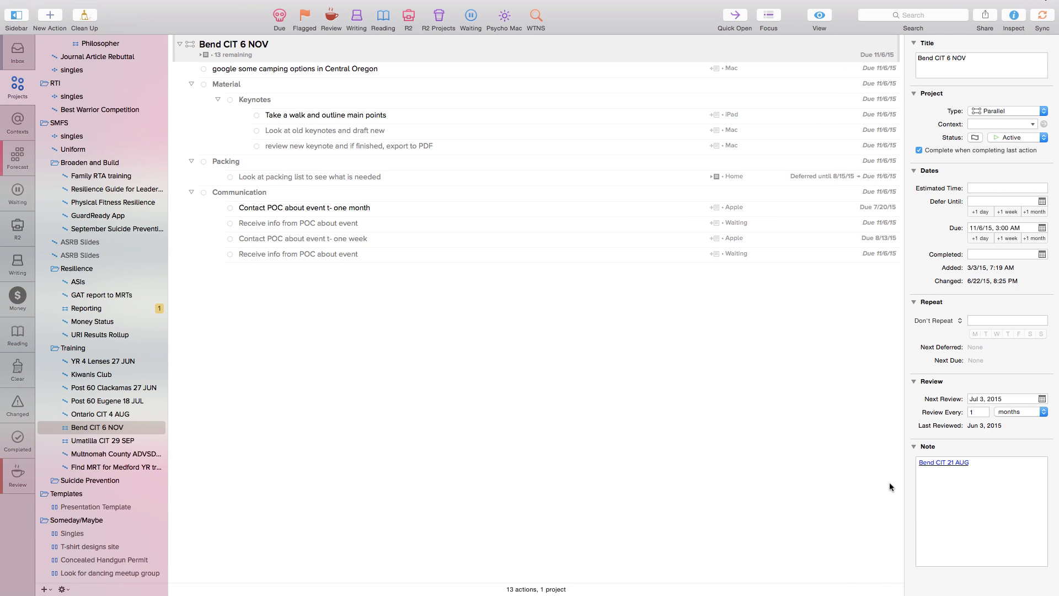
left_click(922, 473)
key("super+a")
key("super+v")
key("ctrl+Right")
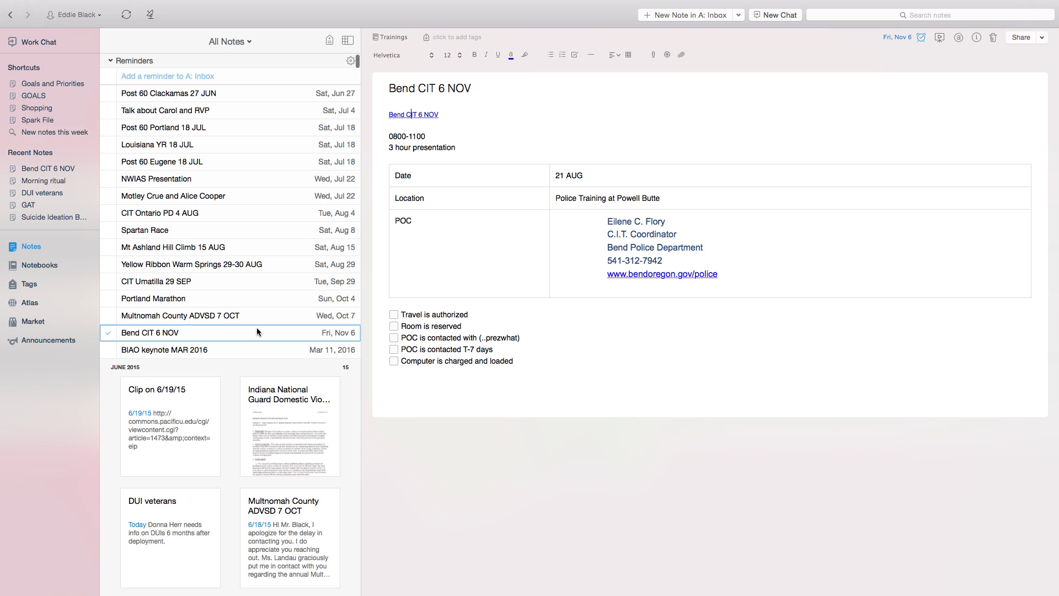
Step: Copy the Evernote note's link again and paste it over the old Bend CIT 21 AUG link in the OmniFocus project's note
right_click(257, 328)
left_click(320, 453)
key("ctrl+Left")
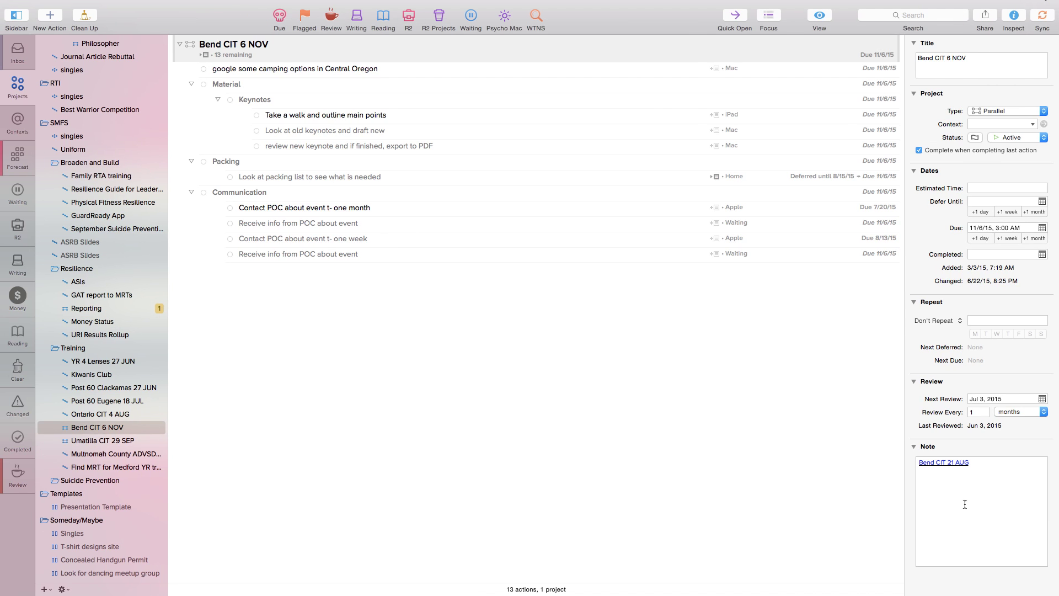
left_click(968, 503)
key("super+a")
key("BackSpace")
key("super+v")
Step: Open the Forecast and mark today's Pay PGE Bill action as complete
left_click(16, 168)
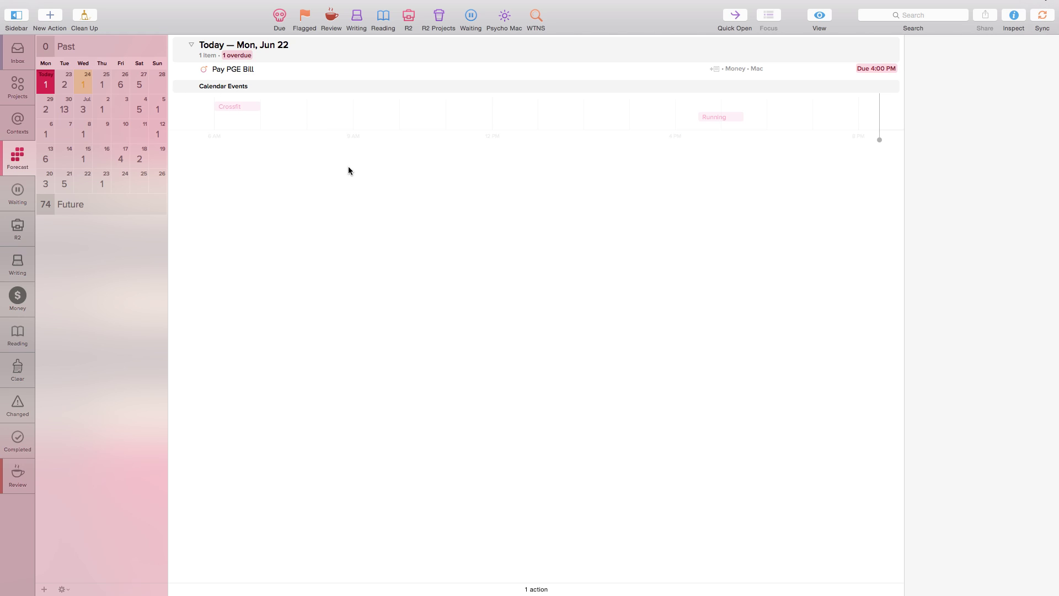
left_click(204, 70)
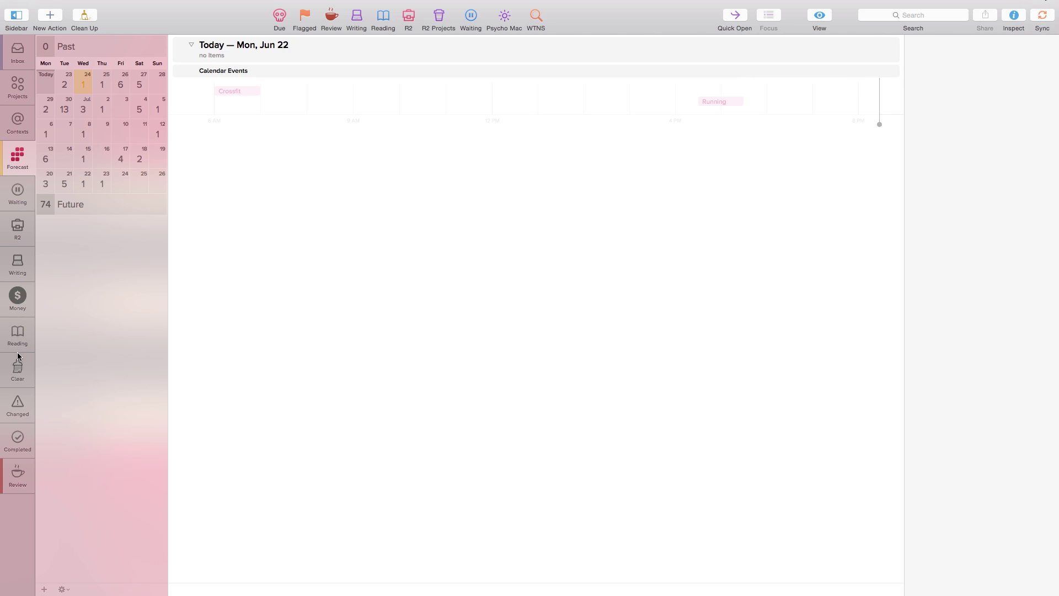
Step: Open the Money perspective and view the details of the Change MyPay password and send in money to ACS actions
left_click(19, 296)
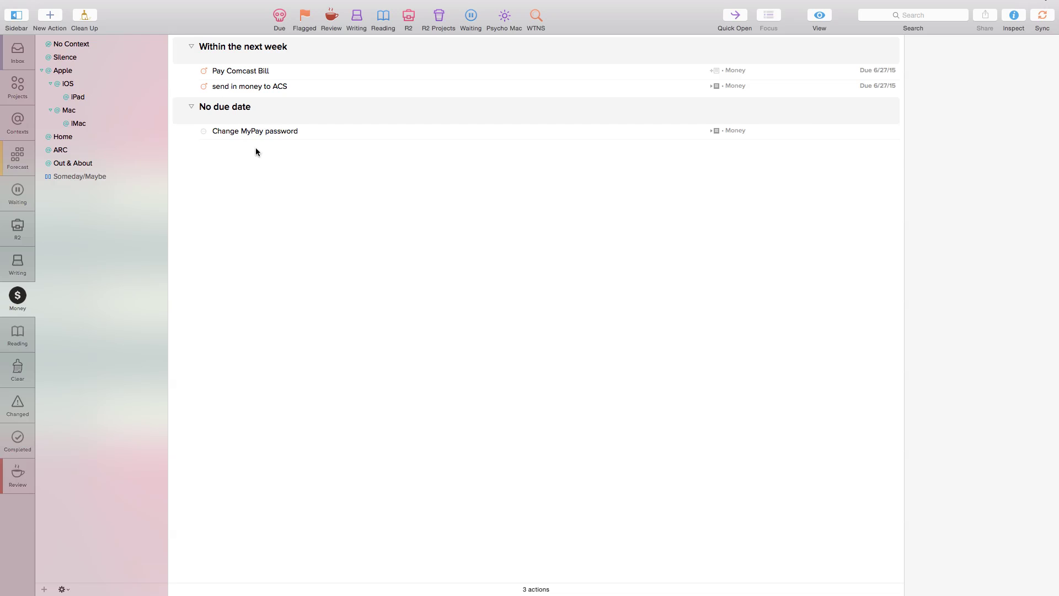
left_click(264, 134)
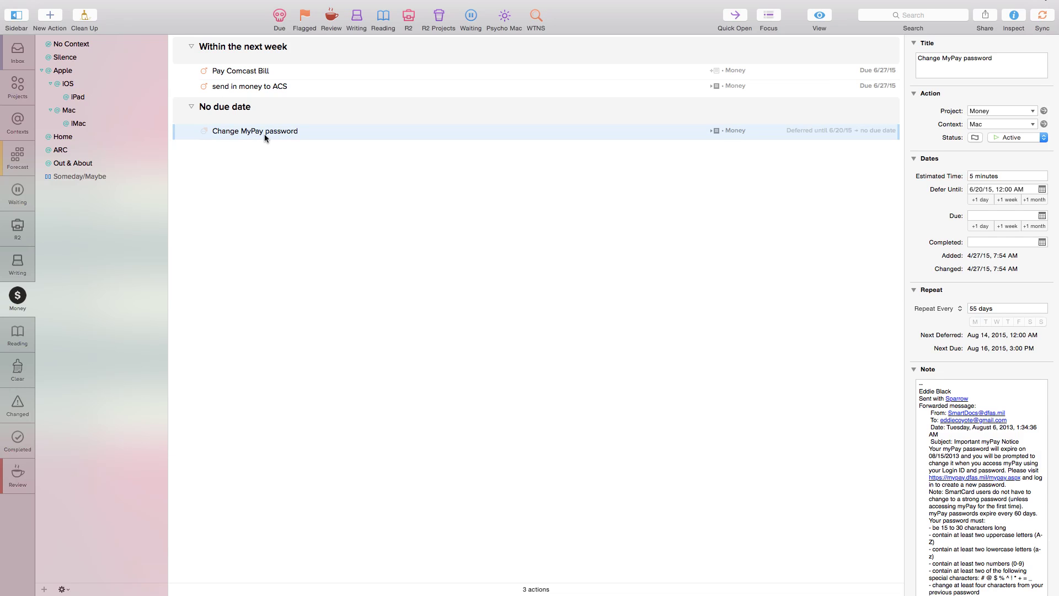
left_click(277, 82)
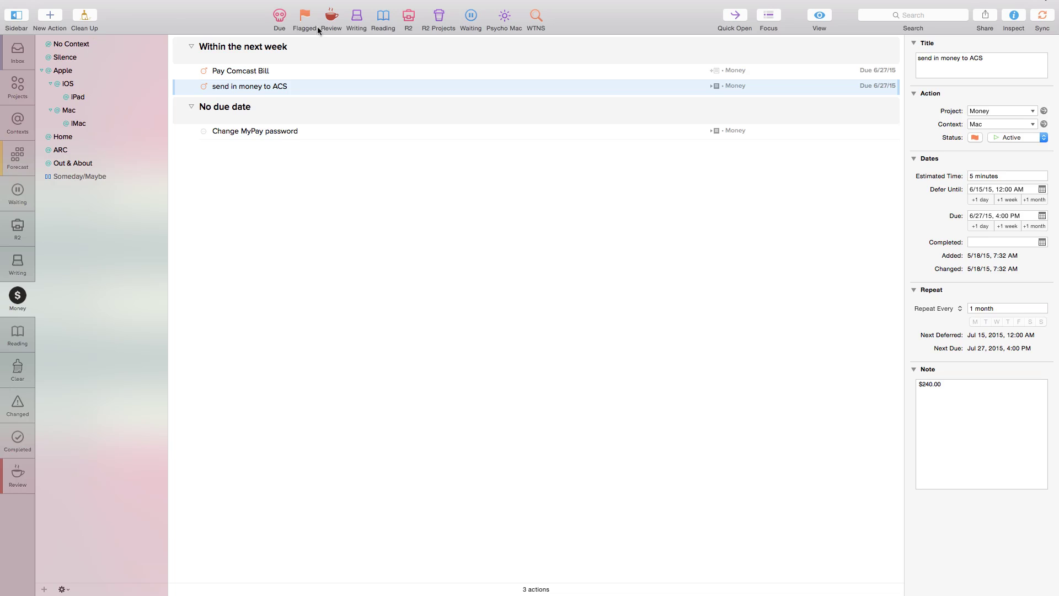
Step: Browse the Due perspective's actions for the Home, iOS and Silence contexts, and open the Review perspective
left_click(279, 20)
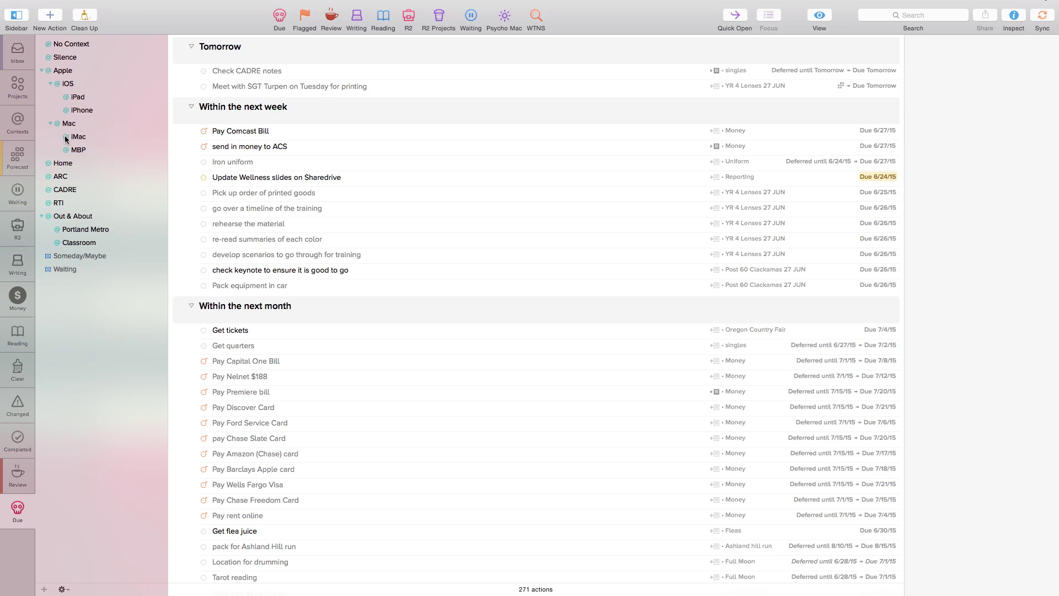
left_click(67, 163)
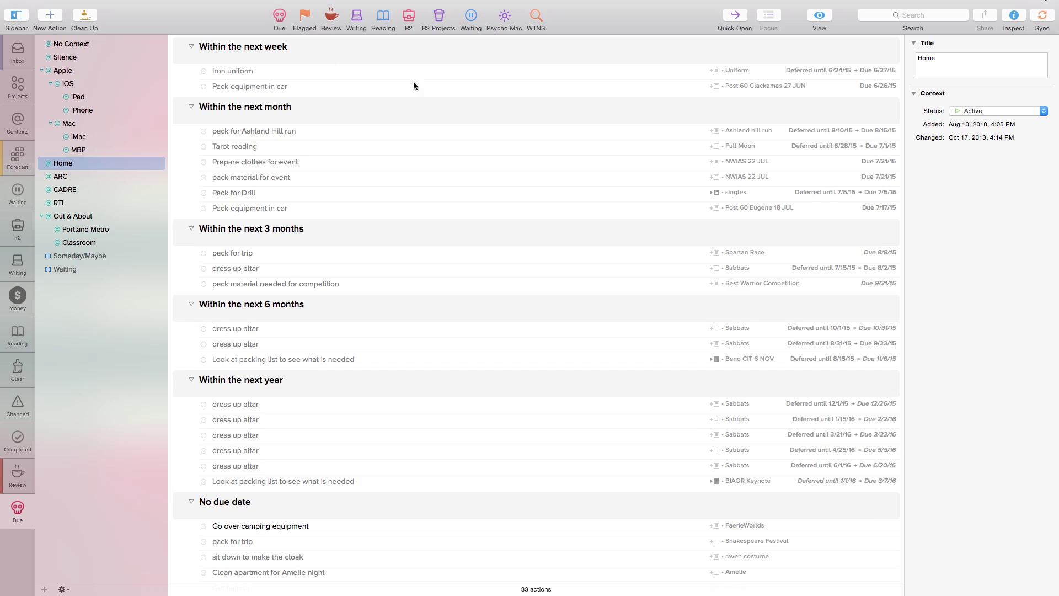
left_click(67, 84)
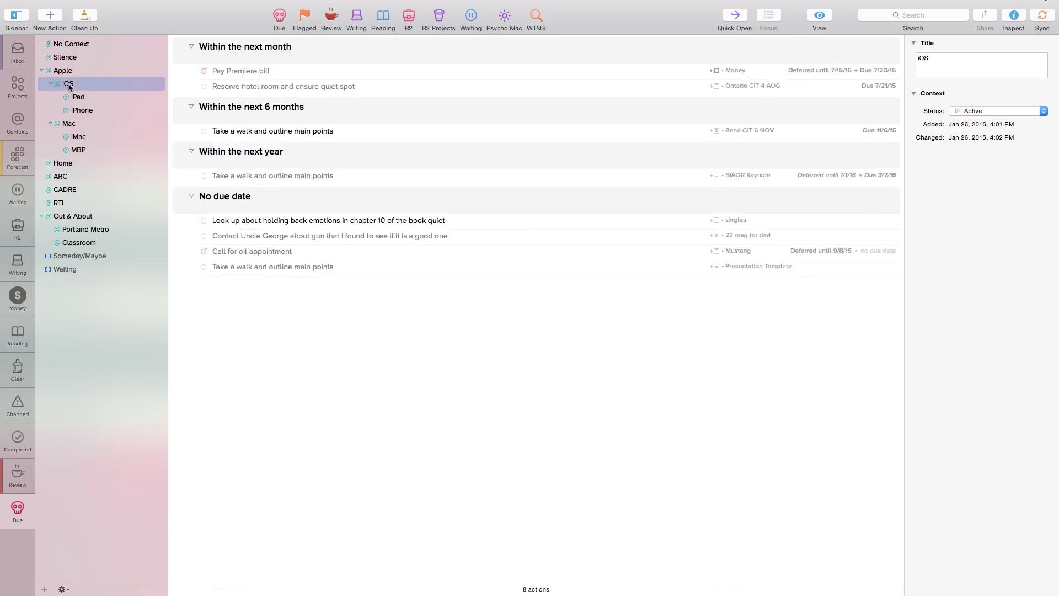
left_click(68, 59)
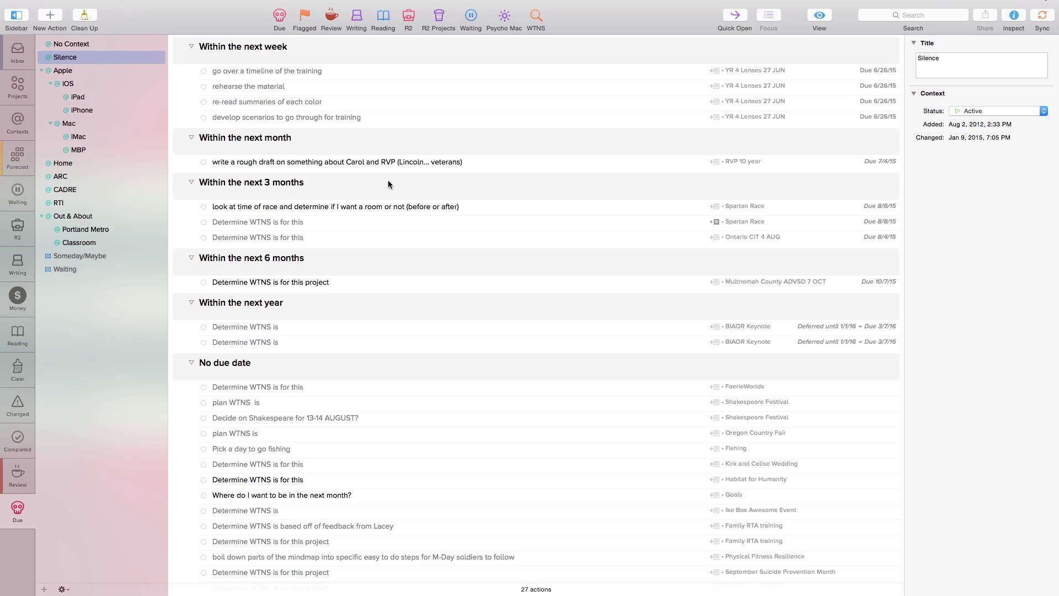
right_click(401, 149)
left_click(435, 299)
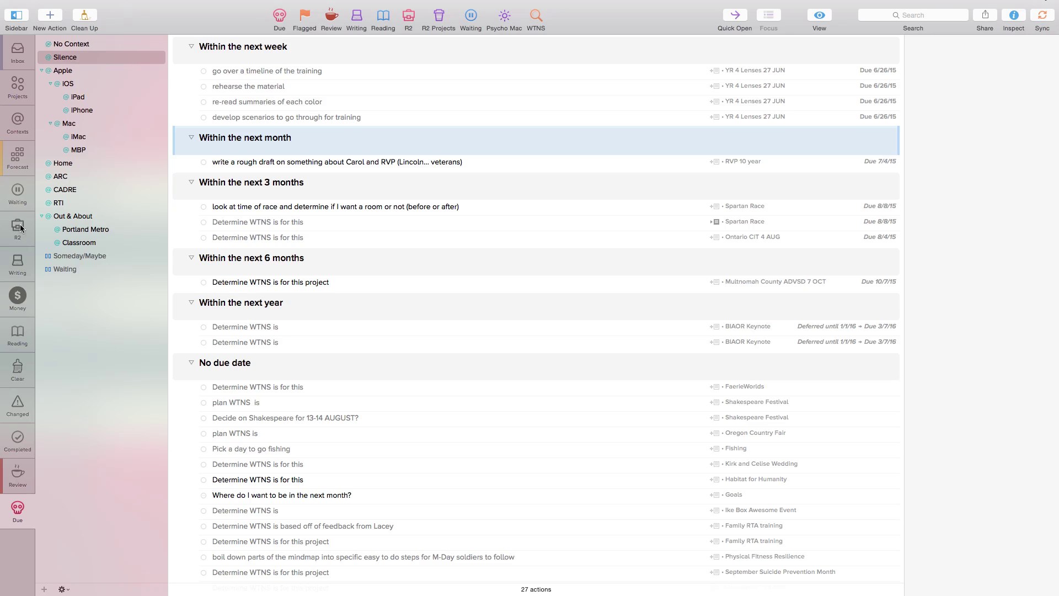
left_click(333, 22)
left_click(328, 25)
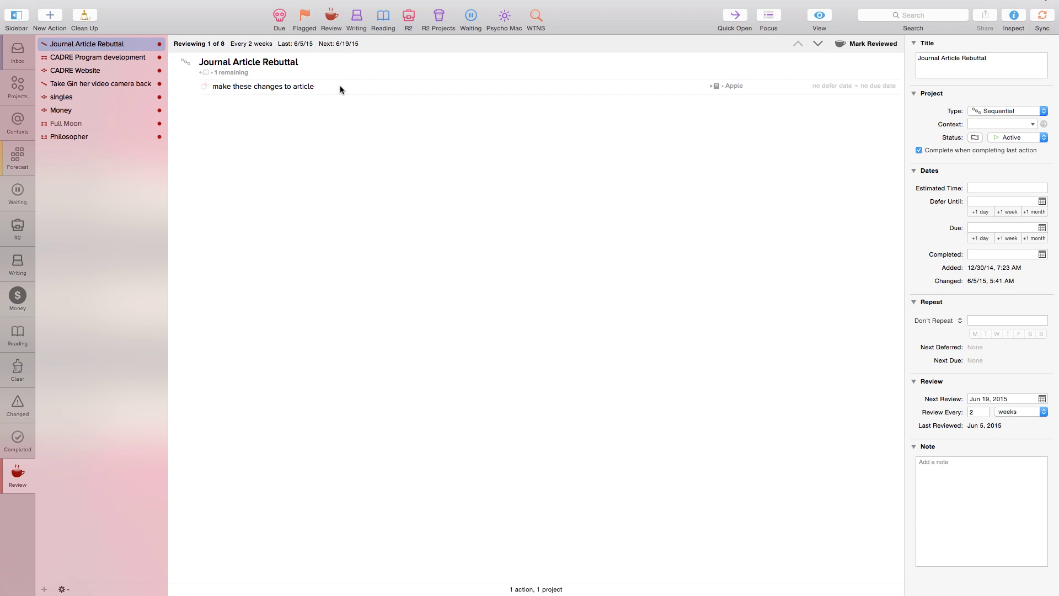
Step: Examine the available actions by context, going through iOS, Home, ARC, CADRE, RTI, Out & About and Portland Metro
left_click(23, 127)
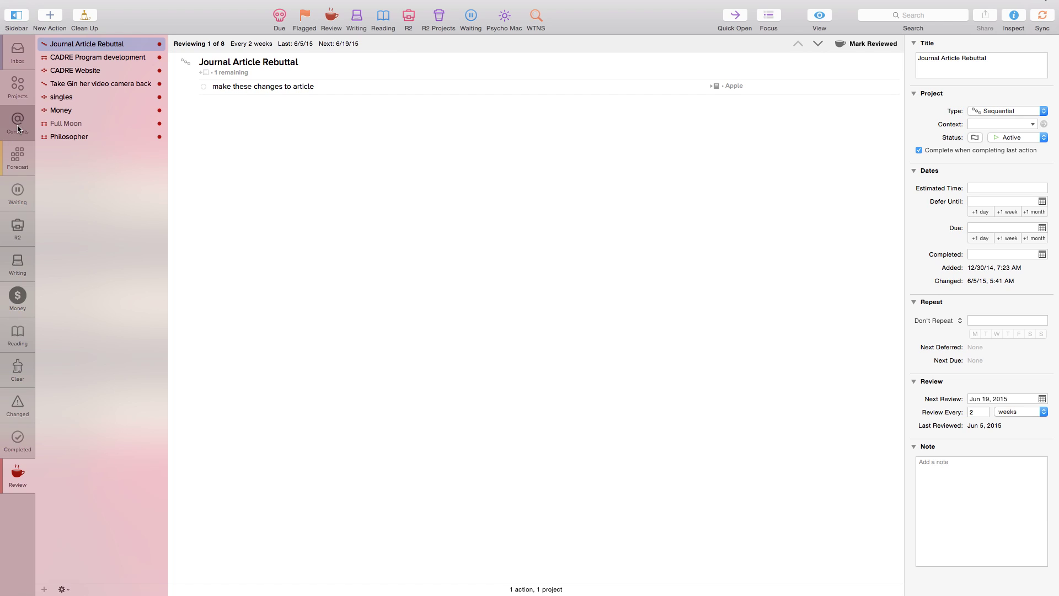
left_click(18, 128)
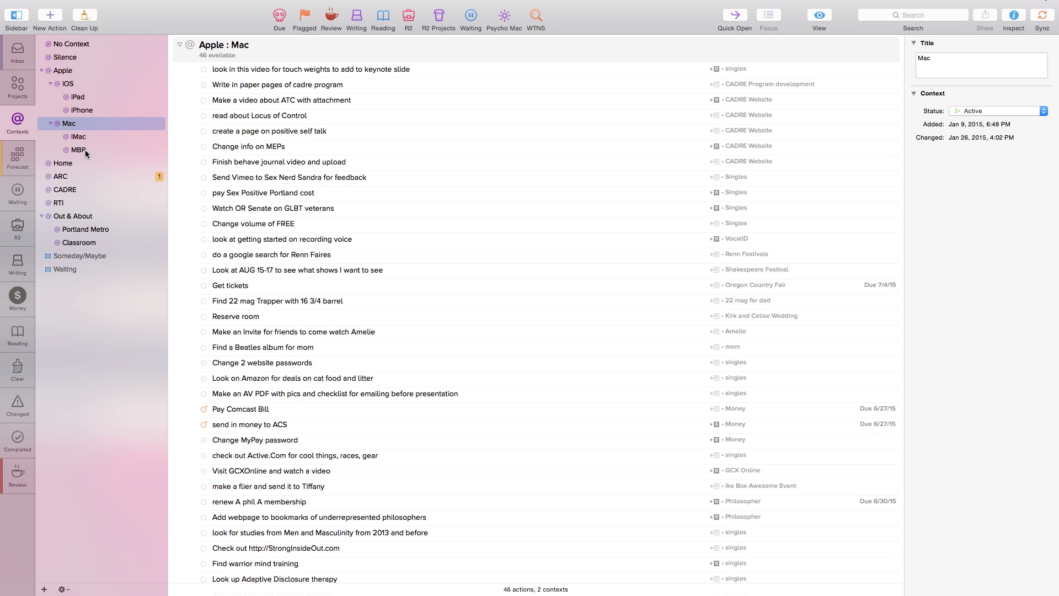
left_click(71, 84)
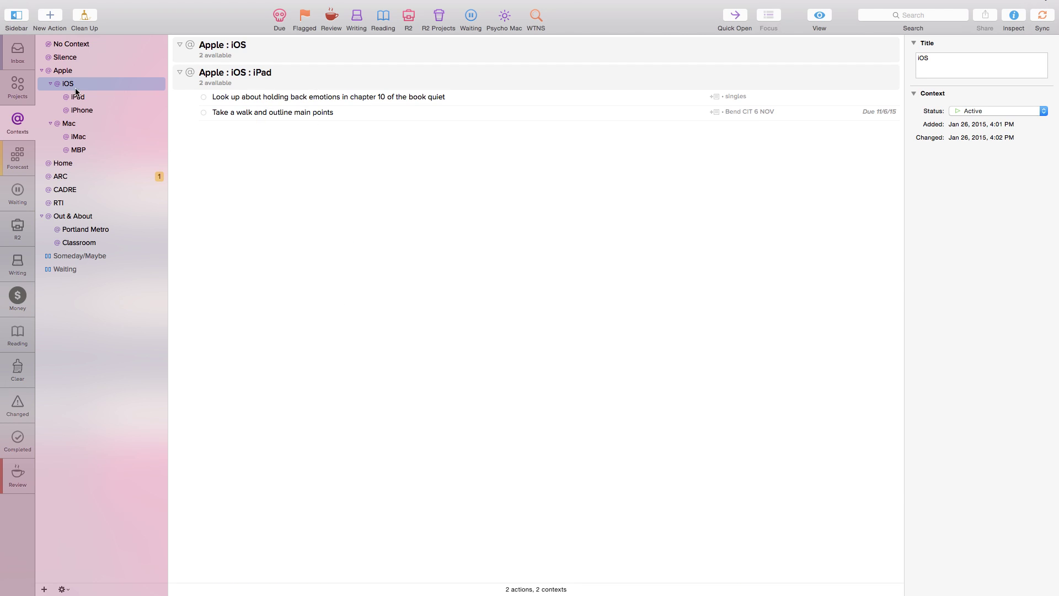
left_click(66, 165)
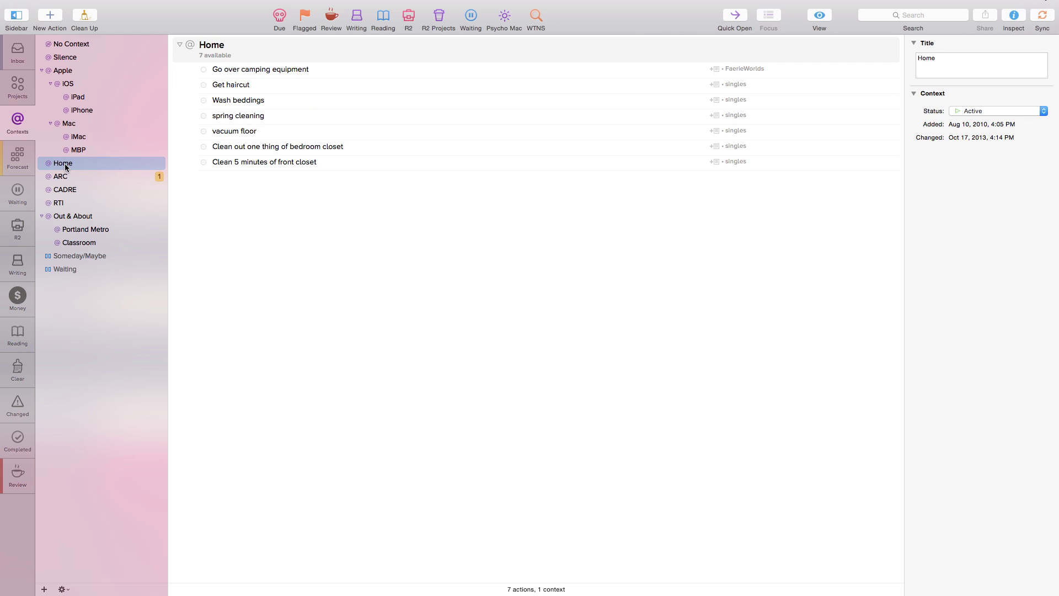
left_click(66, 177)
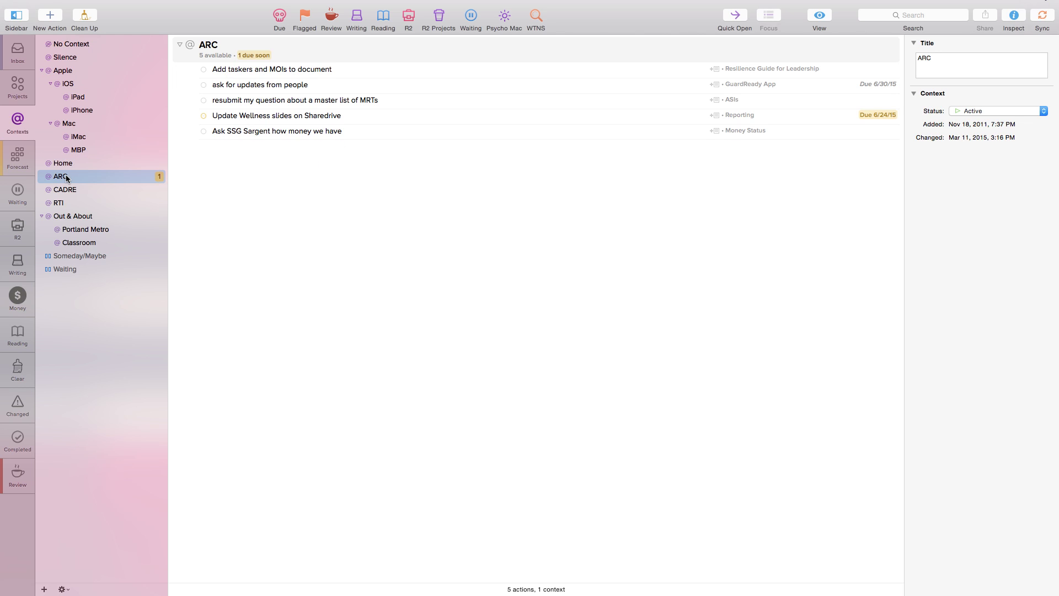
left_click(72, 193)
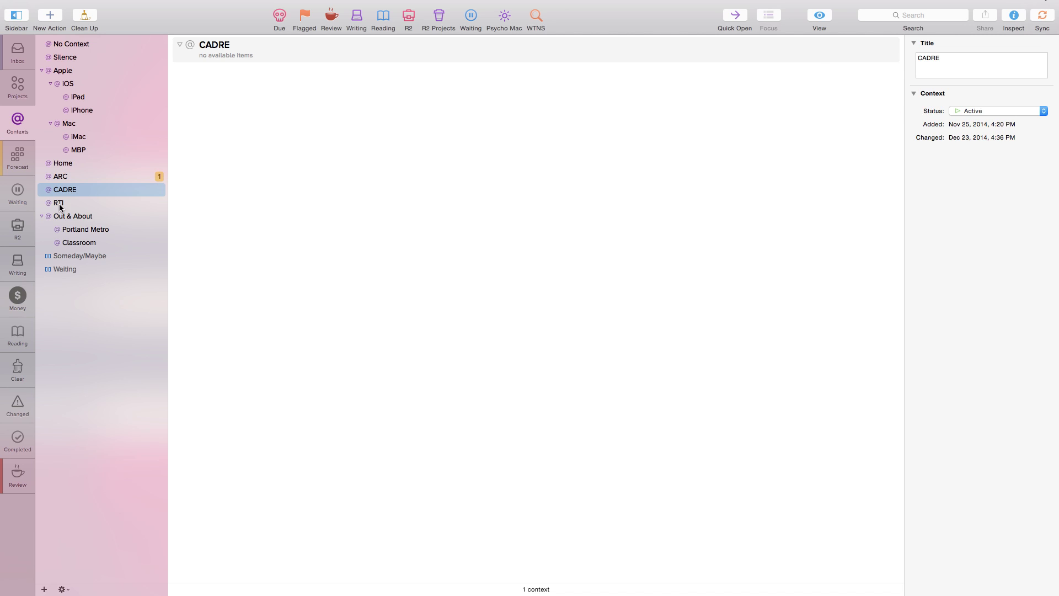
left_click(61, 206)
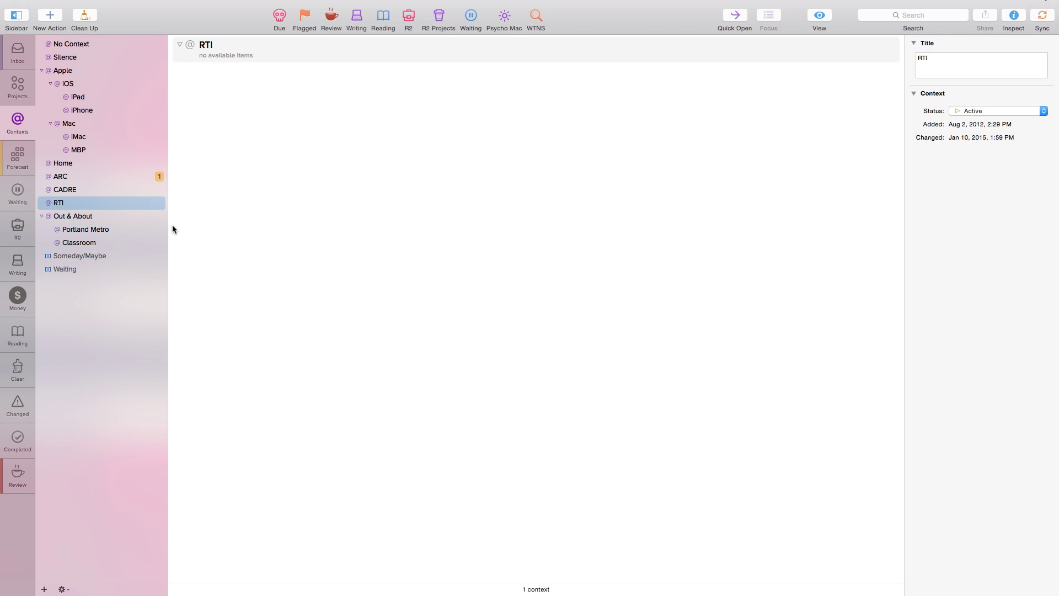
left_click(78, 217)
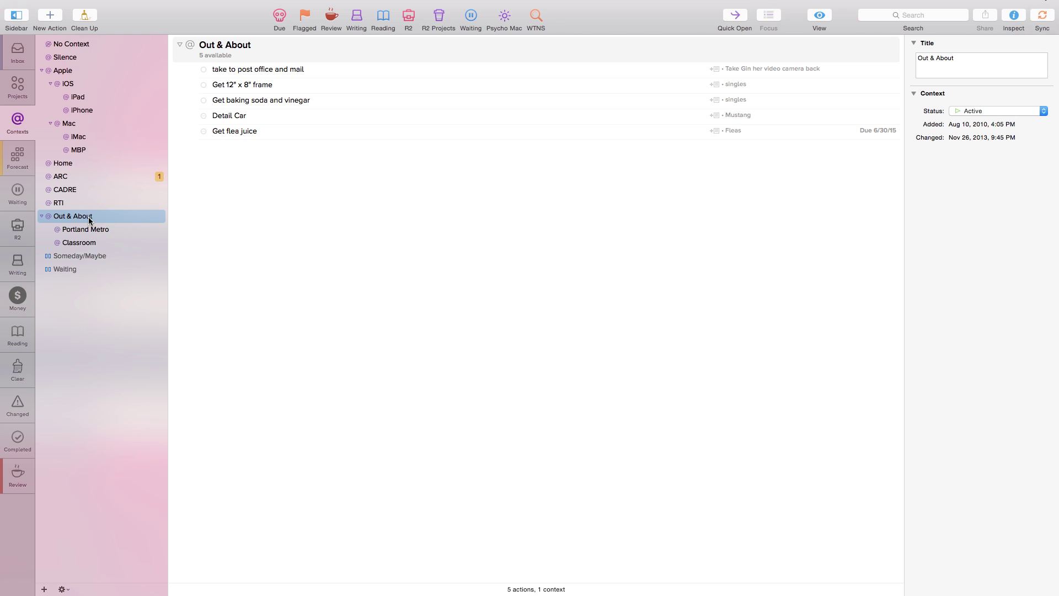
left_click(98, 230)
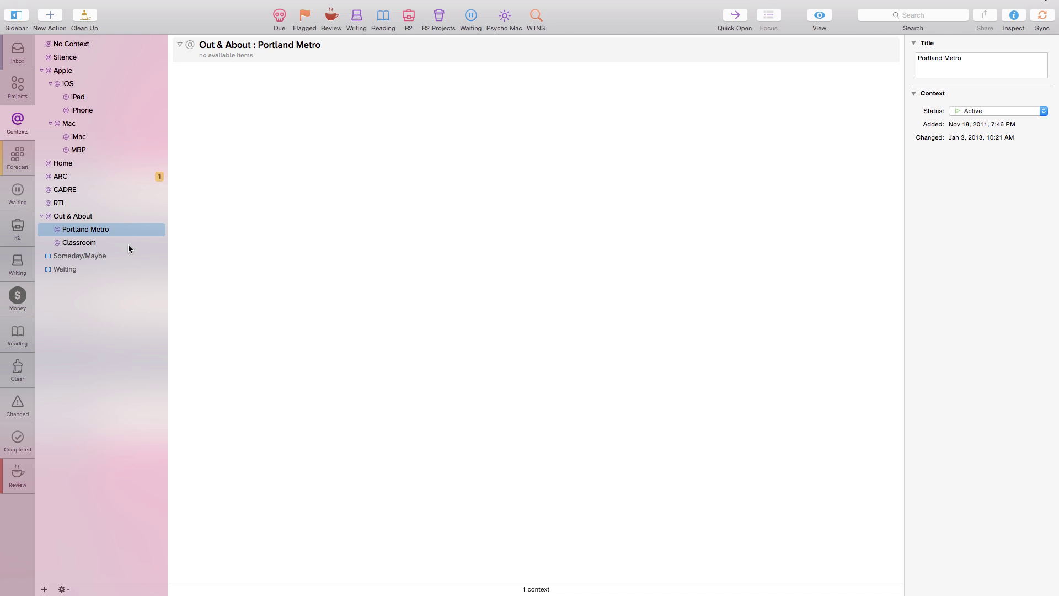
Step: View the Bend CIT 6 NOV project and the Writing and Reading perspectives, and hide the inspector
left_click(22, 88)
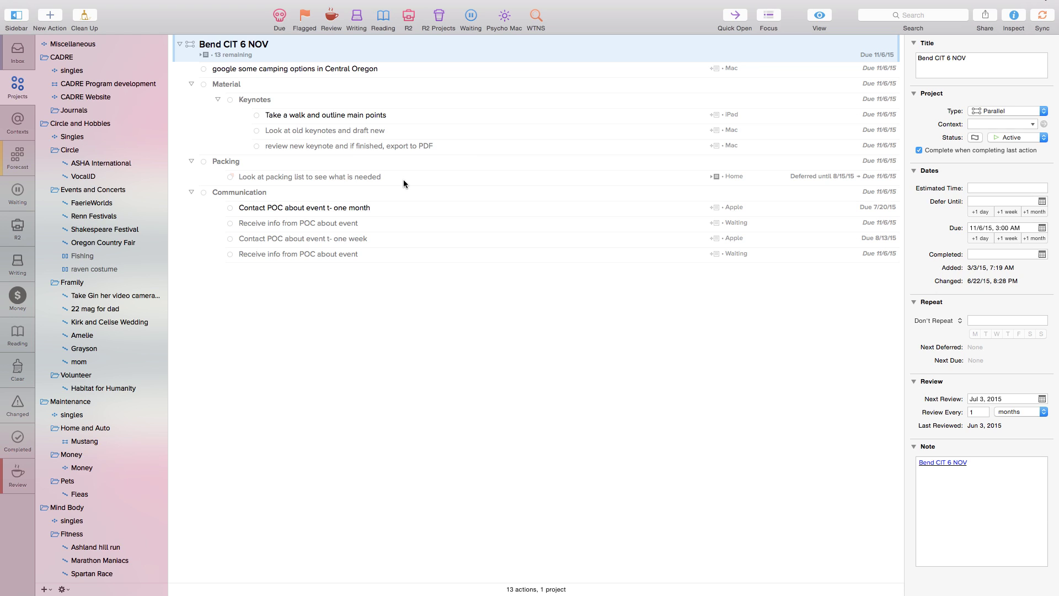
left_click(357, 18)
left_click(388, 21)
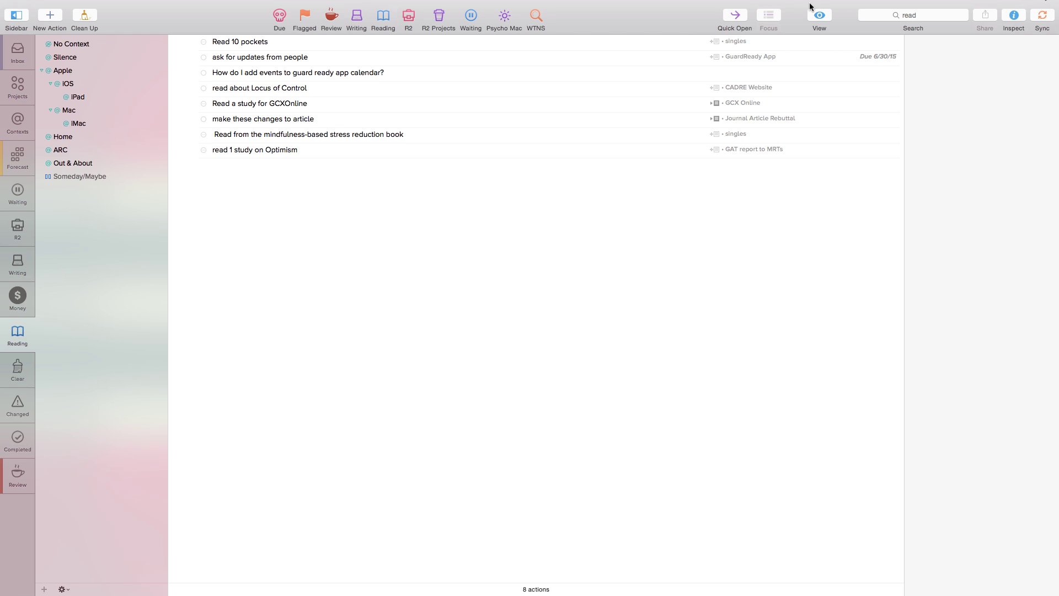
left_click(1010, 17)
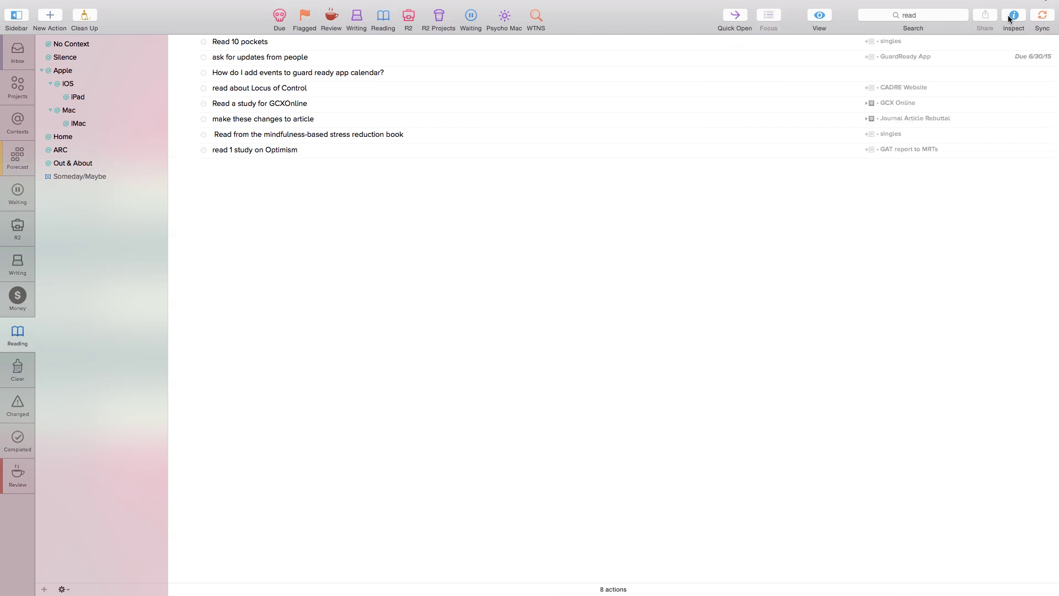
Step: Show the inspector, view the Writing perspective, and open the Perspectives window
left_click(1010, 18)
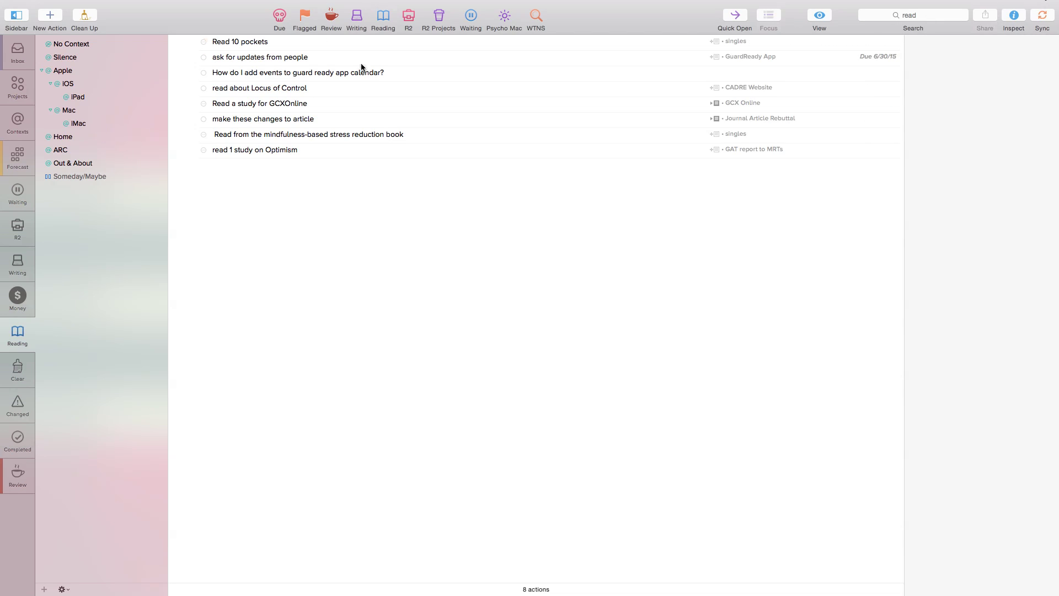
left_click(358, 19)
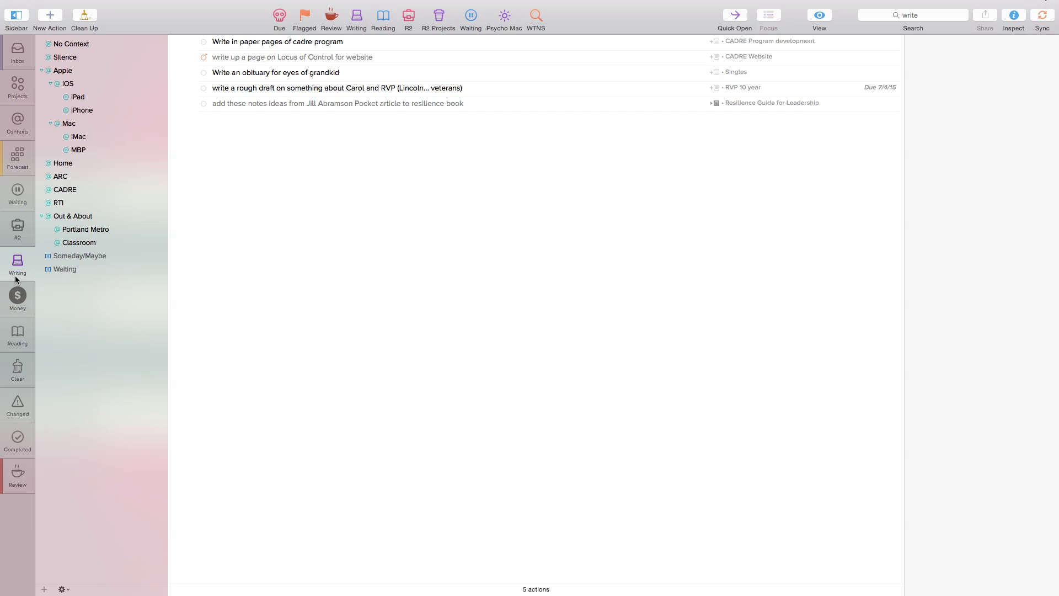
mouse_move(342, 4)
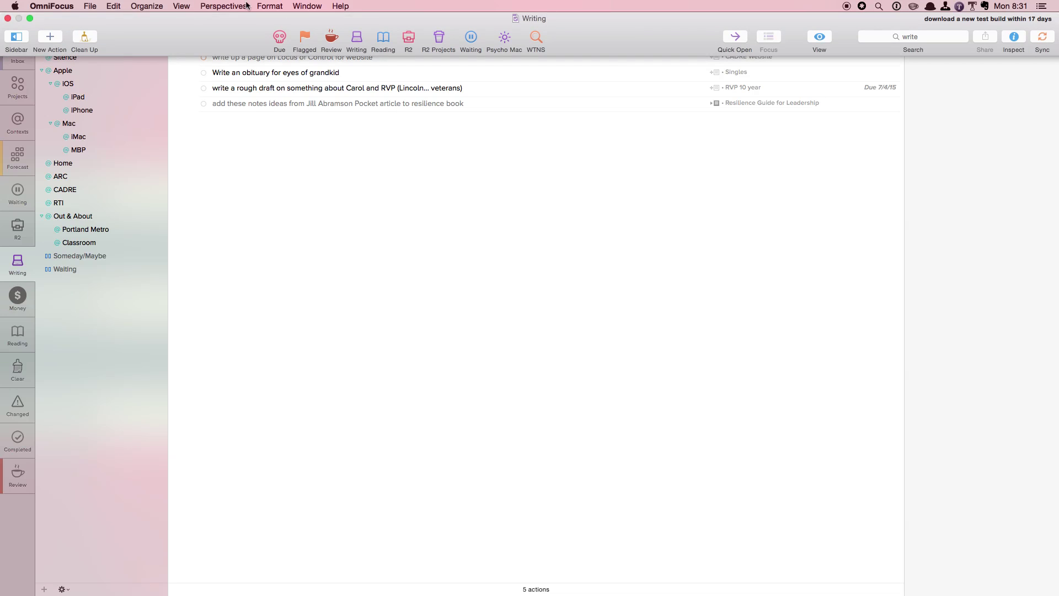
left_click(182, 6)
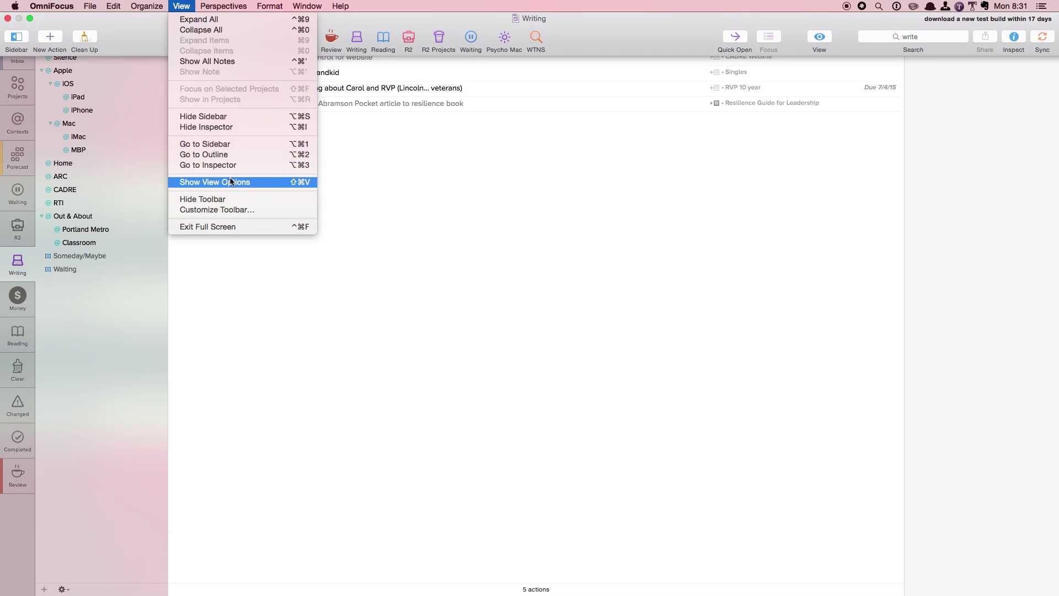
left_click(222, 25)
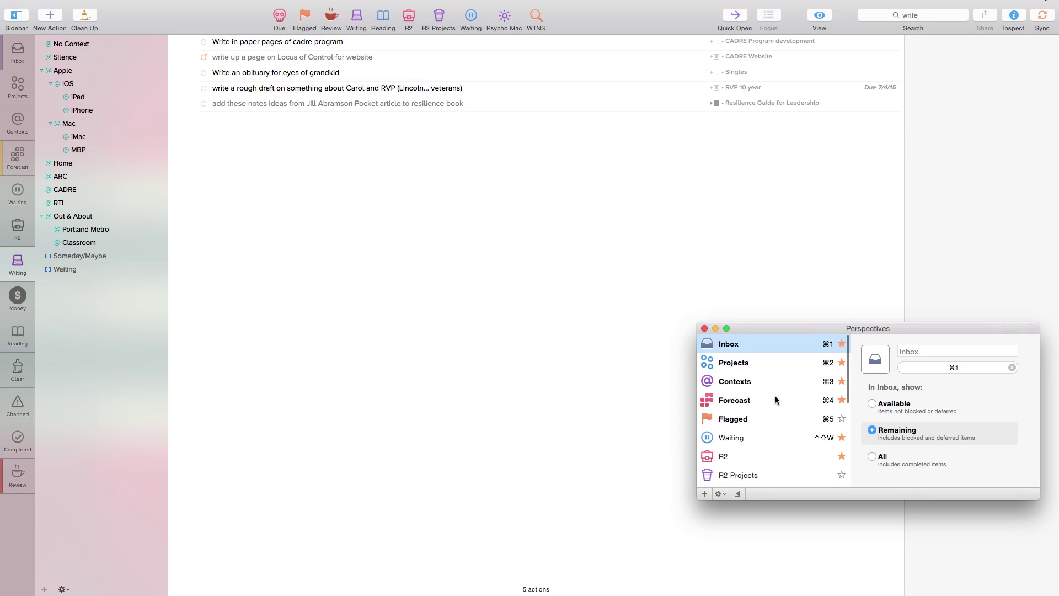
Step: Examine the Reading perspective's filtering settings, including its availability, contexts and find text filters
scroll(776, 400, "down", 5)
left_click(744, 428)
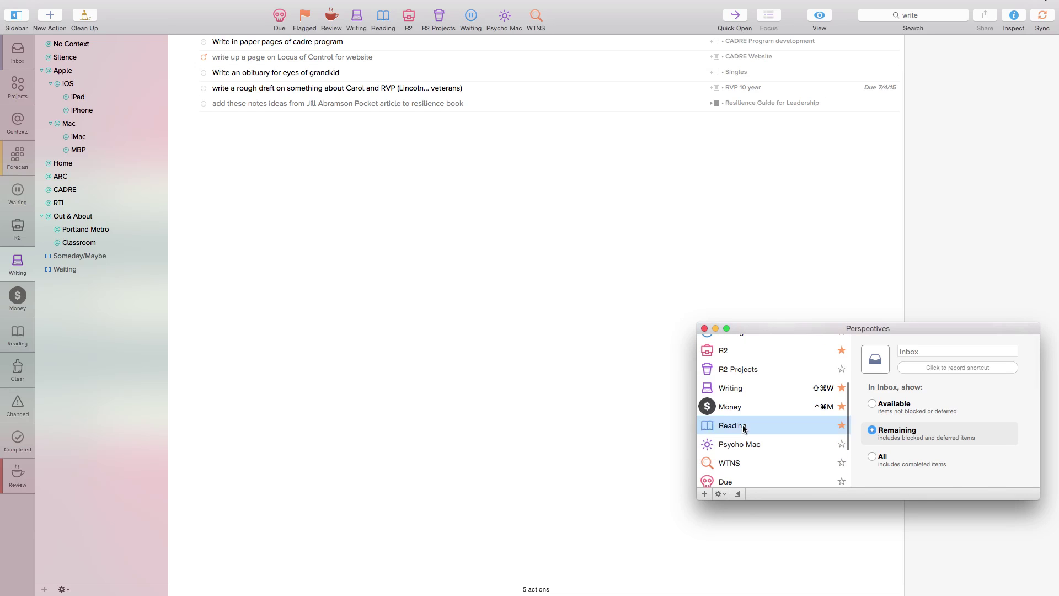
scroll(1006, 441, "down", 5)
scroll(1006, 445, "down", 3)
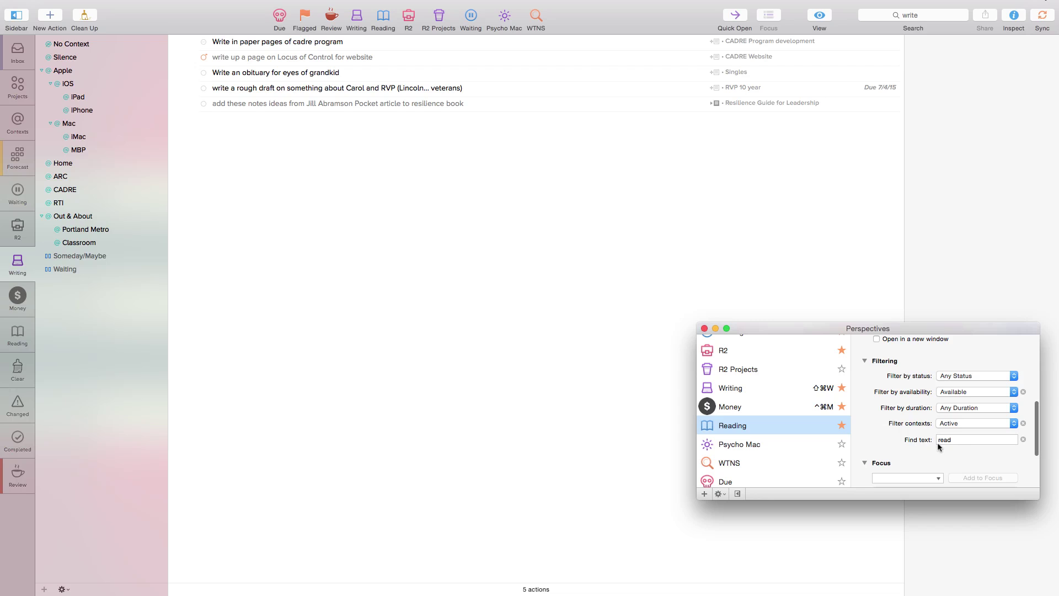
scroll(761, 435, "down", 1)
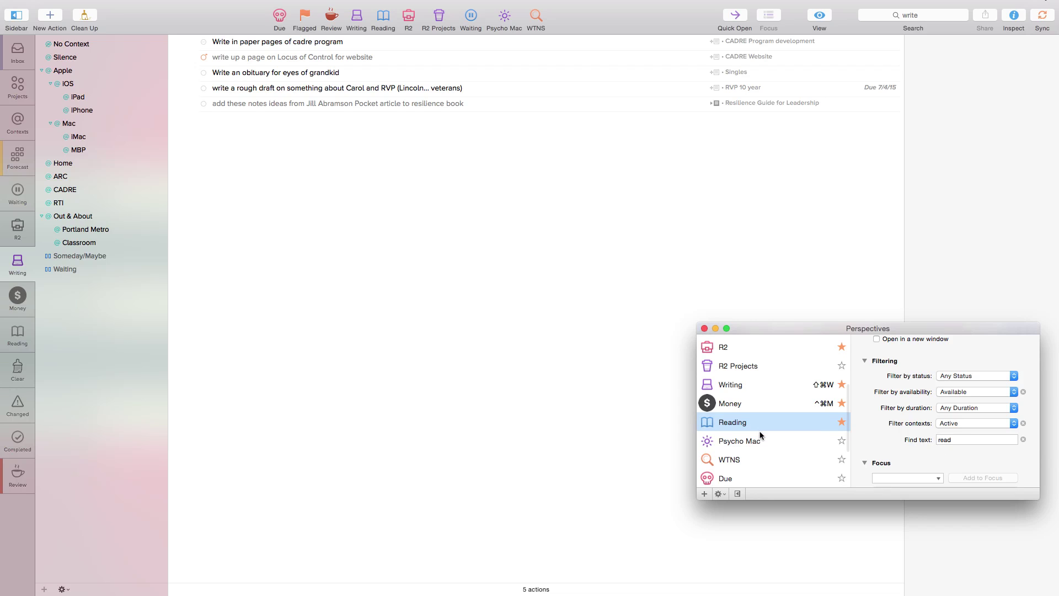
Step: Examine the Writing perspective's filtering settings down to its find text, and close the Perspectives window
scroll(761, 435, "down", 1)
left_click(744, 369)
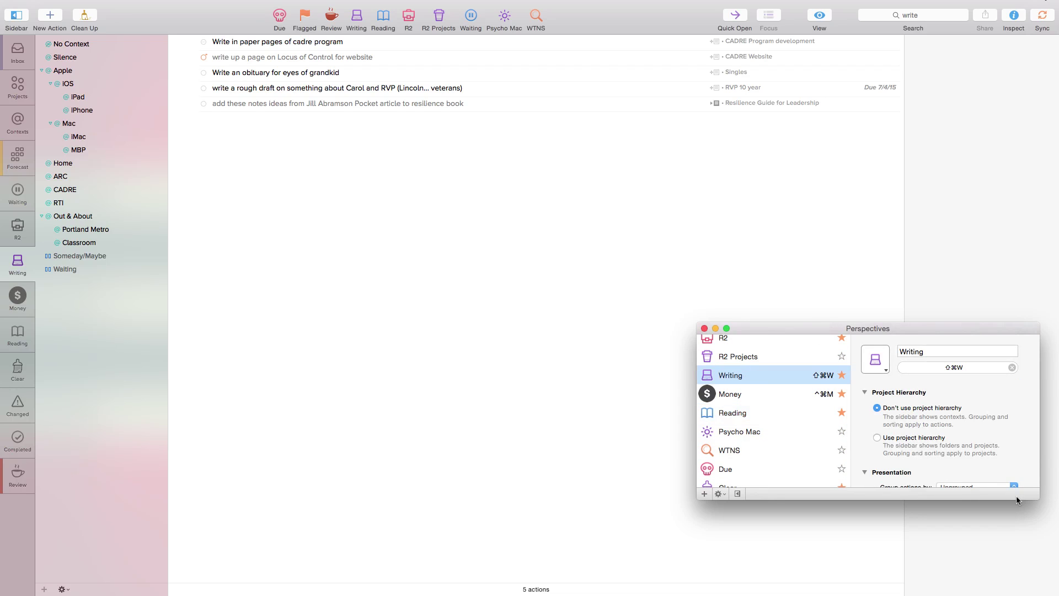
scroll(1006, 463, "down", 5)
scroll(1007, 467, "down", 3)
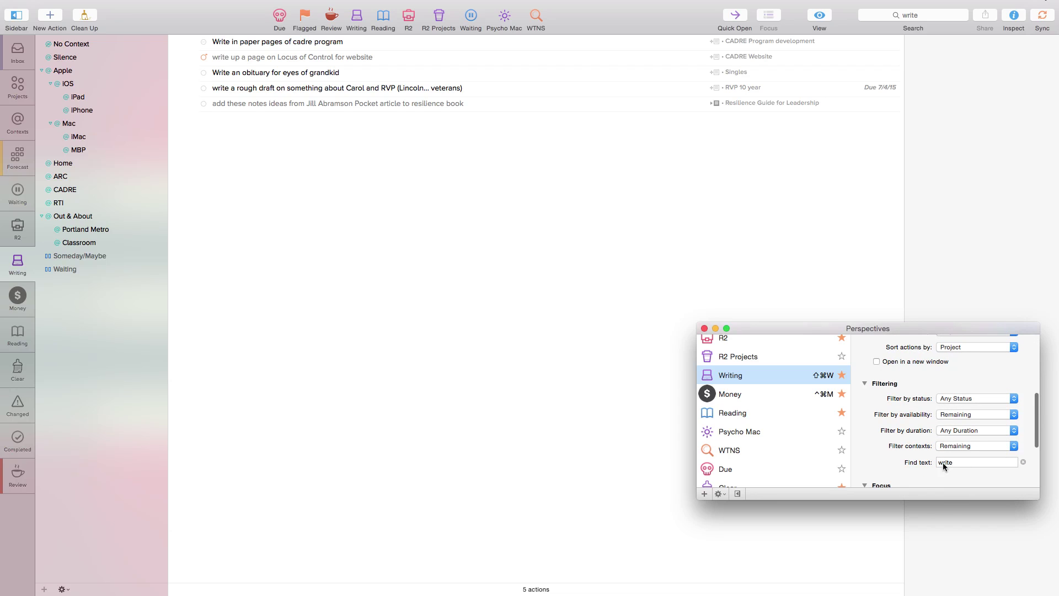
left_click(705, 329)
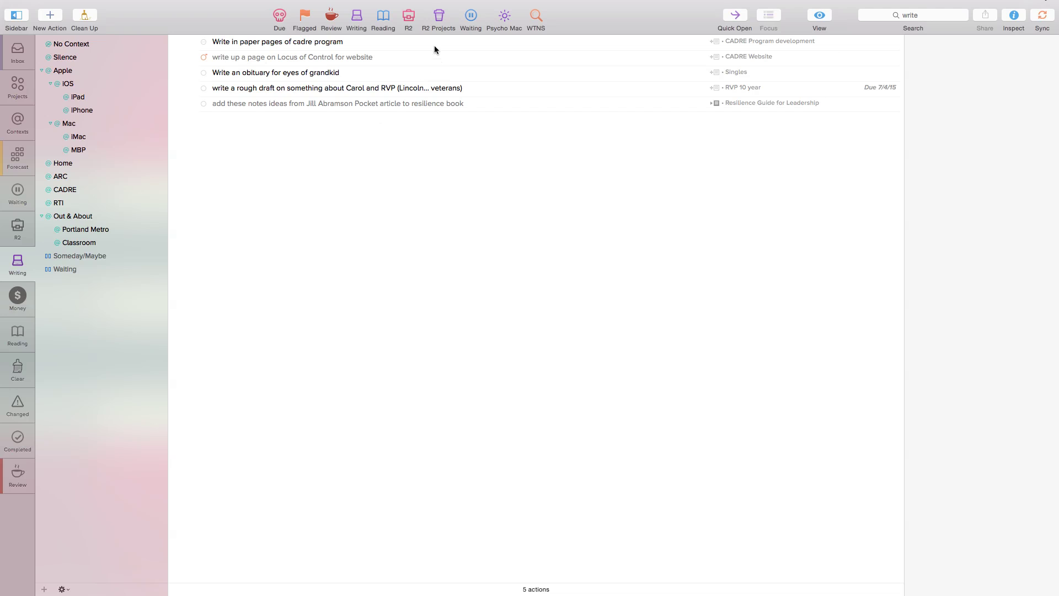
Step: View the actions in the R2 Projects perspective and in the R2 perspective, including the group due within the next week
left_click(438, 18)
left_click(409, 16)
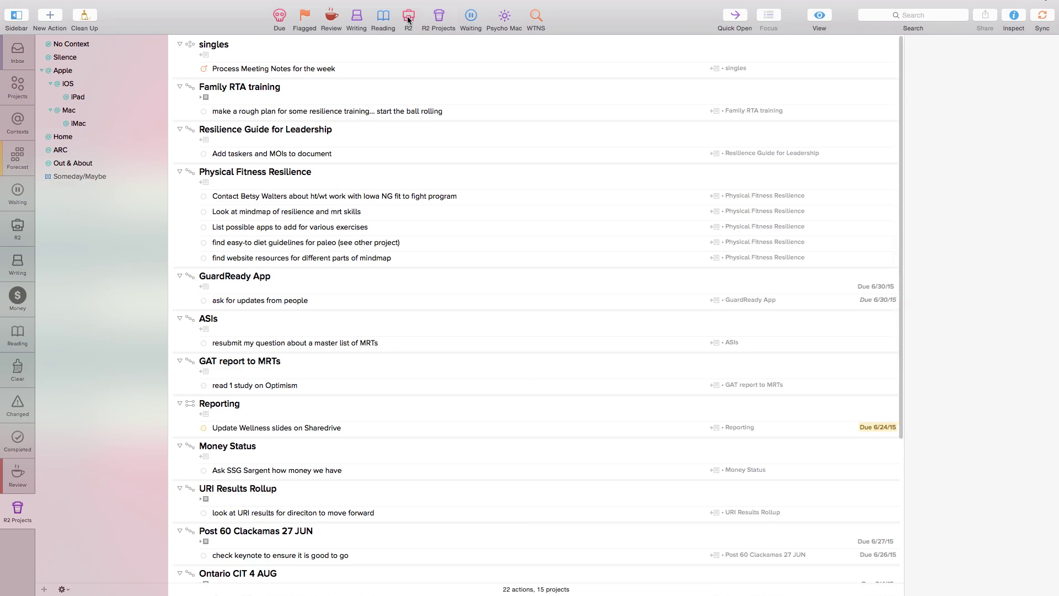
scroll(465, 279, "down", 3)
scroll(465, 279, "up", 3)
left_click(412, 19)
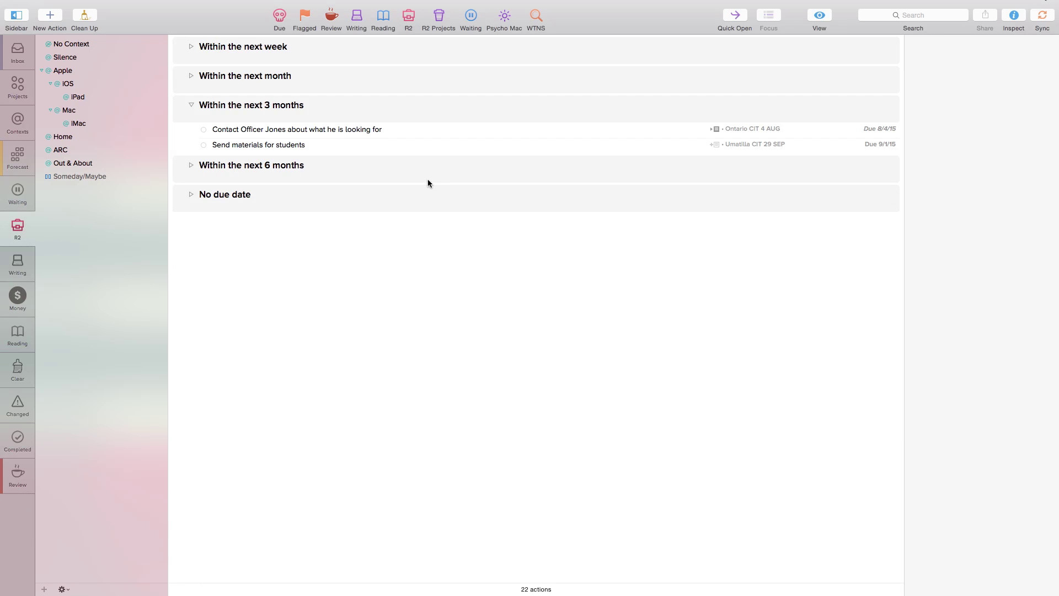
left_click(193, 47)
left_click(193, 47)
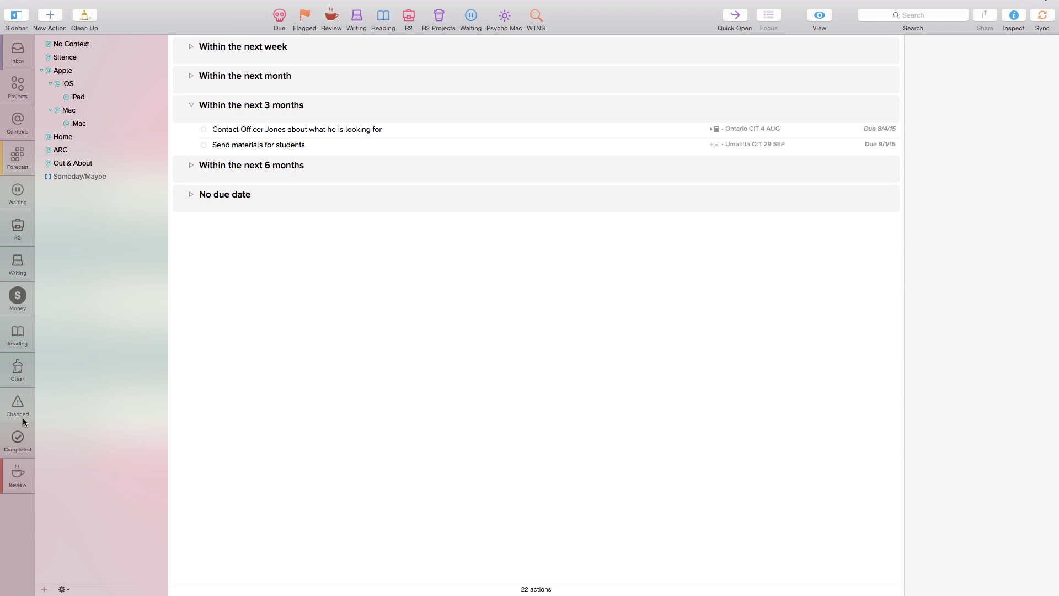
Step: Open the Completed perspective and review the actions completed today and within the last week
left_click(22, 441)
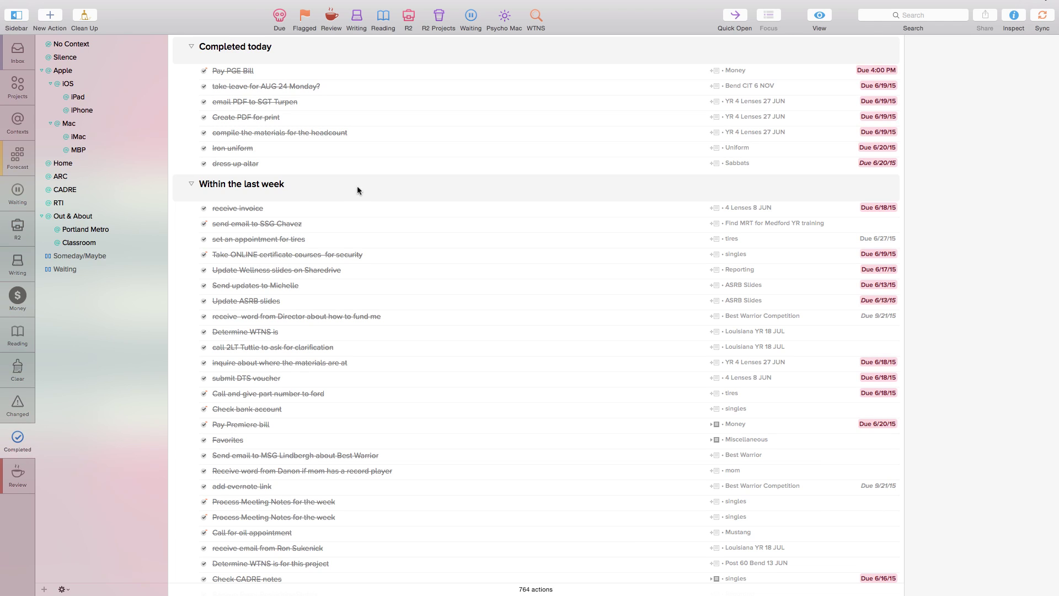
scroll(514, 301, "down", 1)
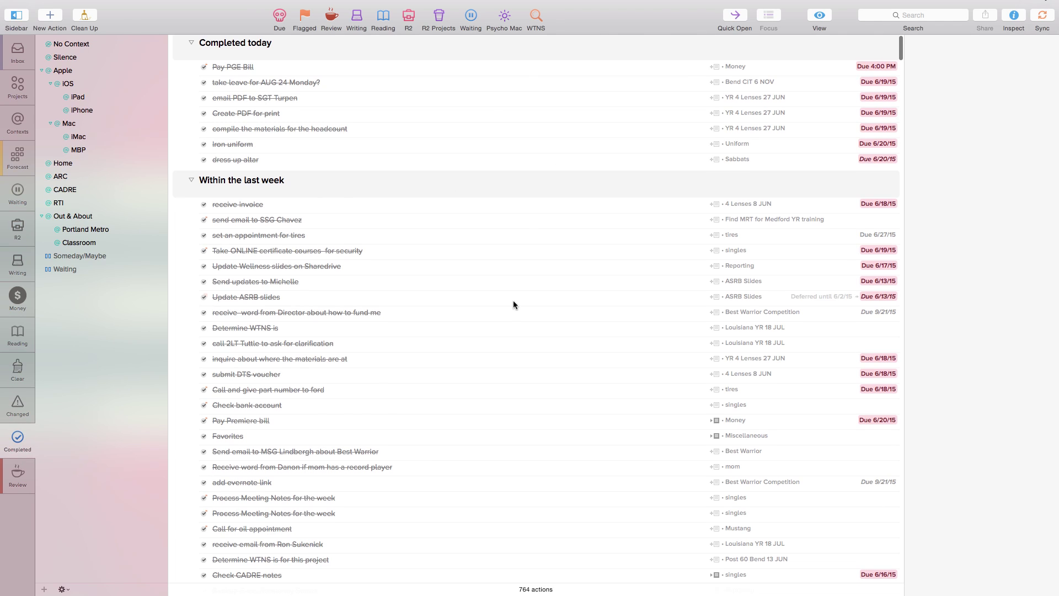
scroll(513, 300, "down", 3)
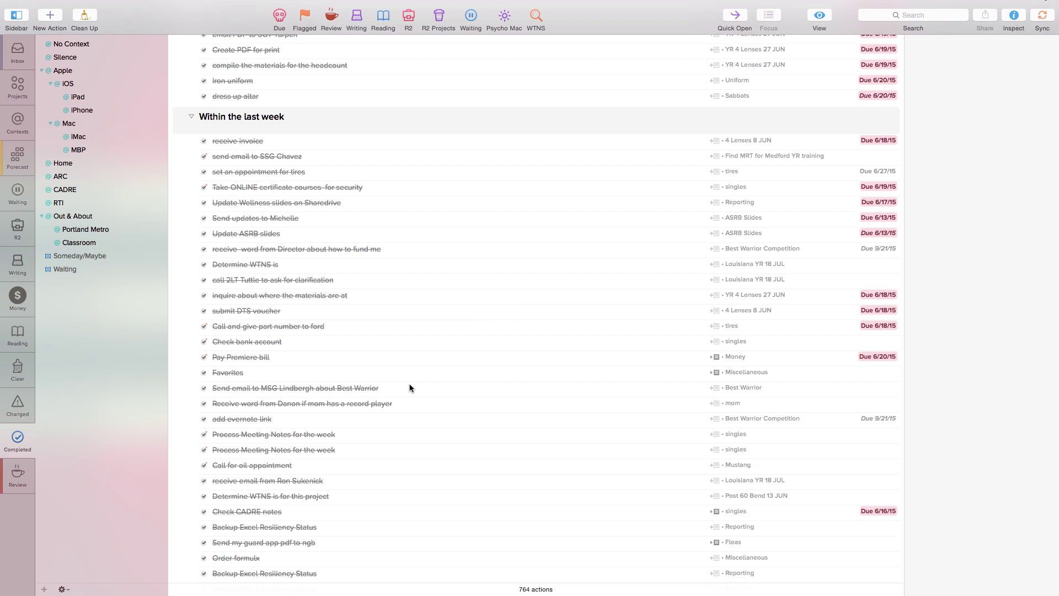
scroll(488, 360, "up", 3)
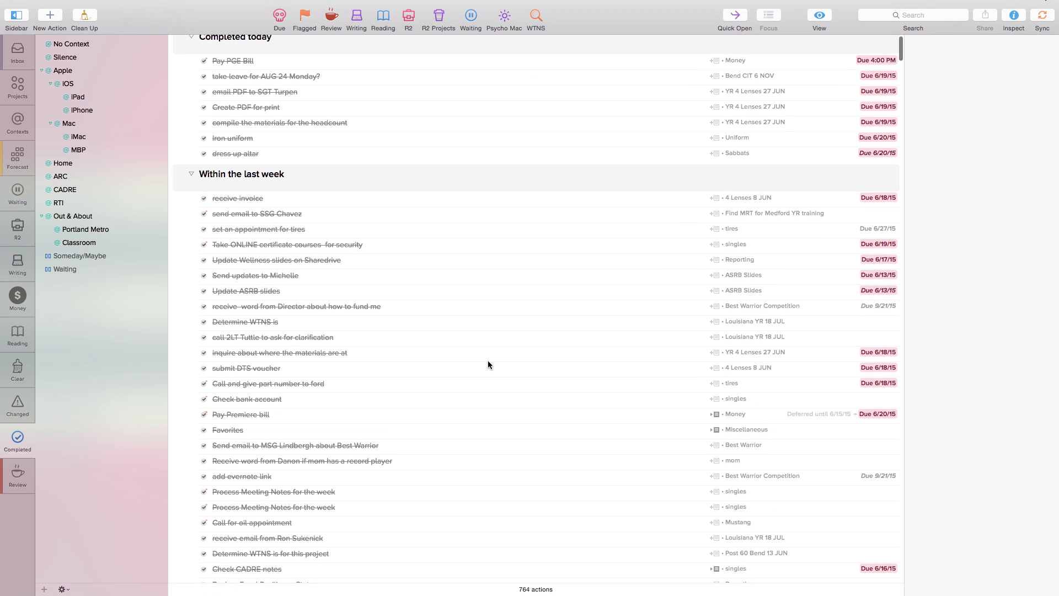
scroll(487, 364, "up", 1)
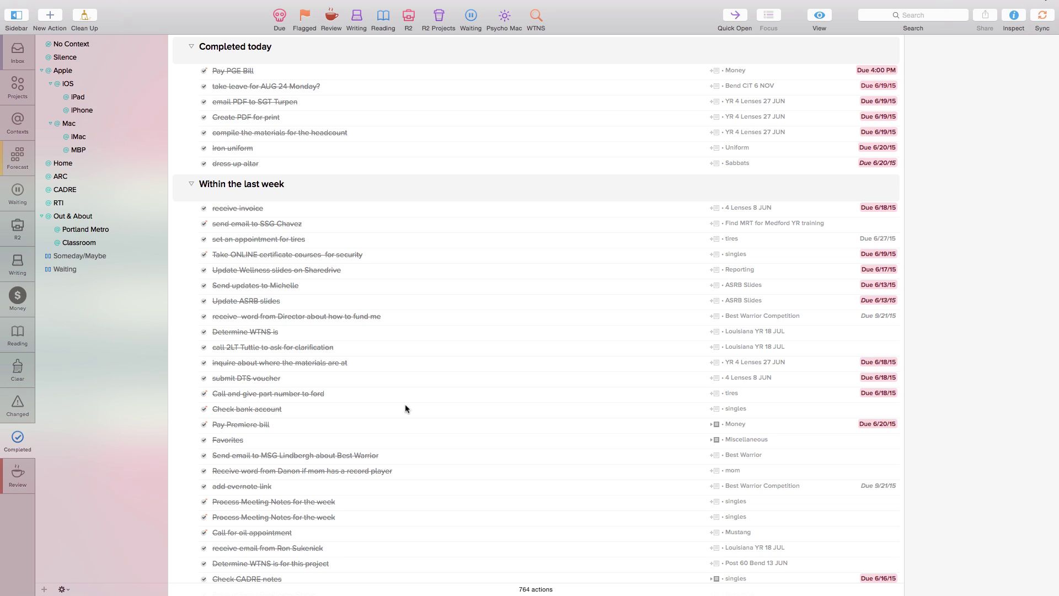
scroll(409, 431, "up", 2)
Step: Open the Clear perspective and look through its whole list of dated and undated actions
left_click(17, 53)
left_click(185, 92)
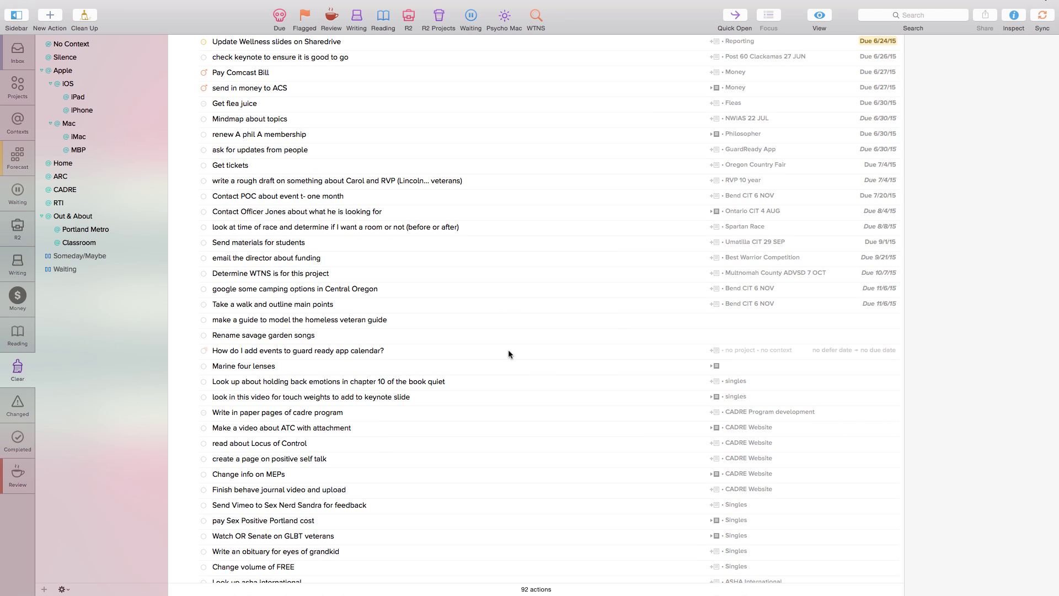
scroll(508, 349, "down", 5)
scroll(508, 353, "down", 10)
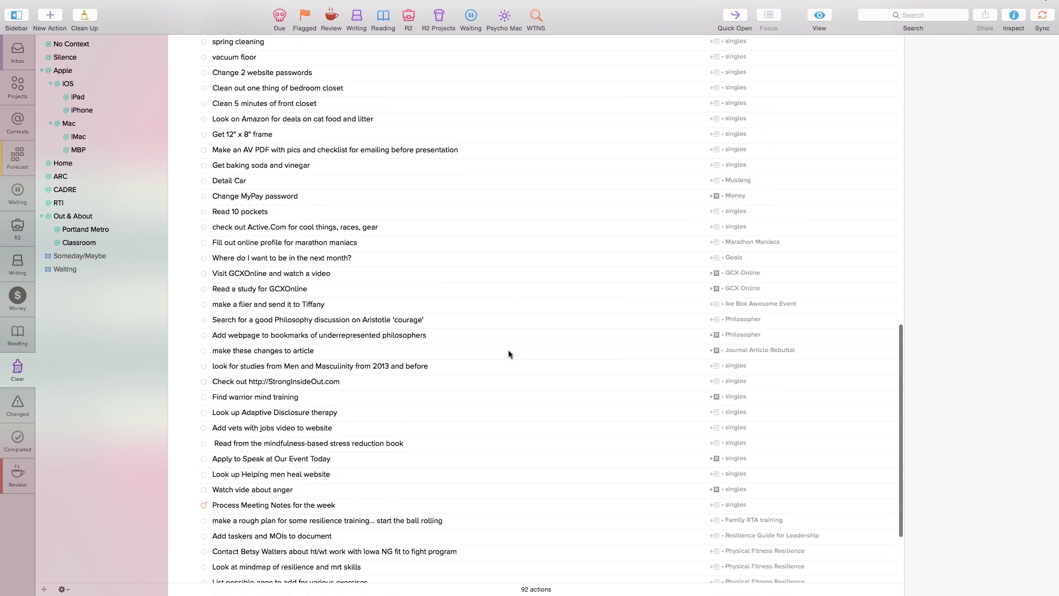
scroll(508, 354, "up", 4)
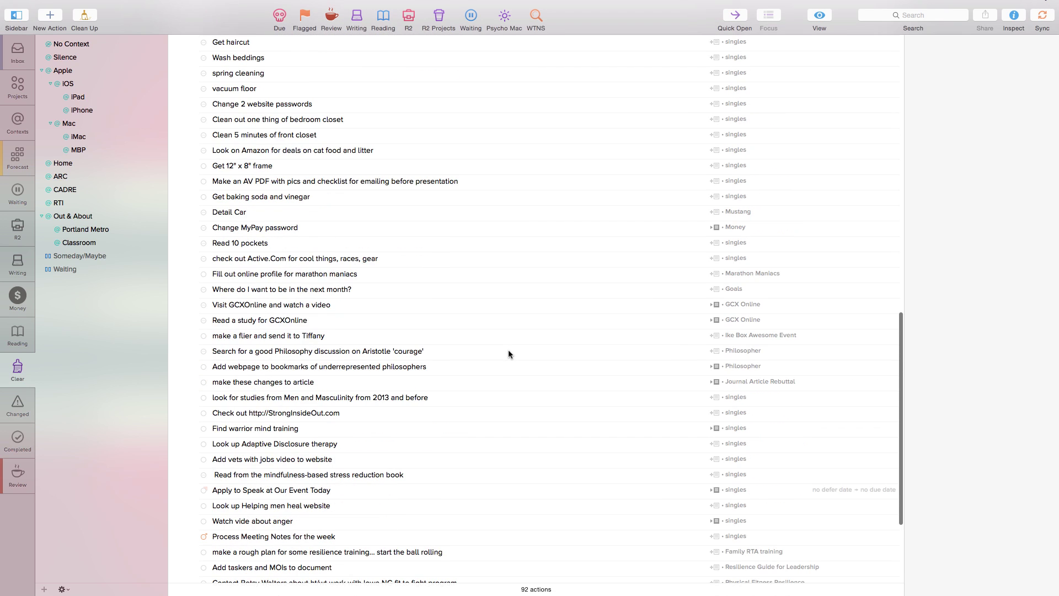
scroll(508, 353, "up", 8)
scroll(508, 354, "up", 5)
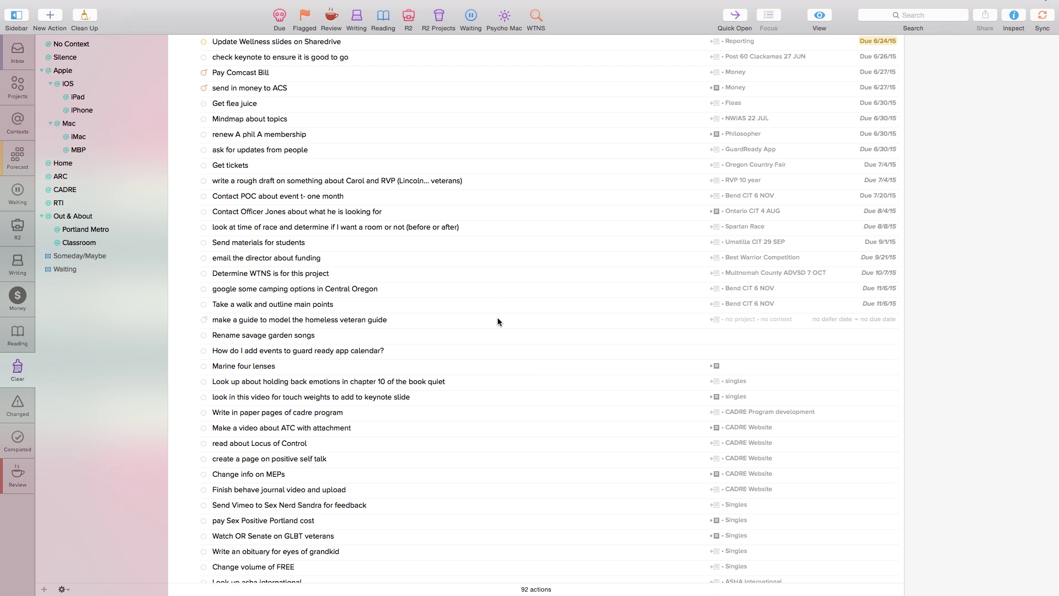
scroll(362, 430, "up", 2)
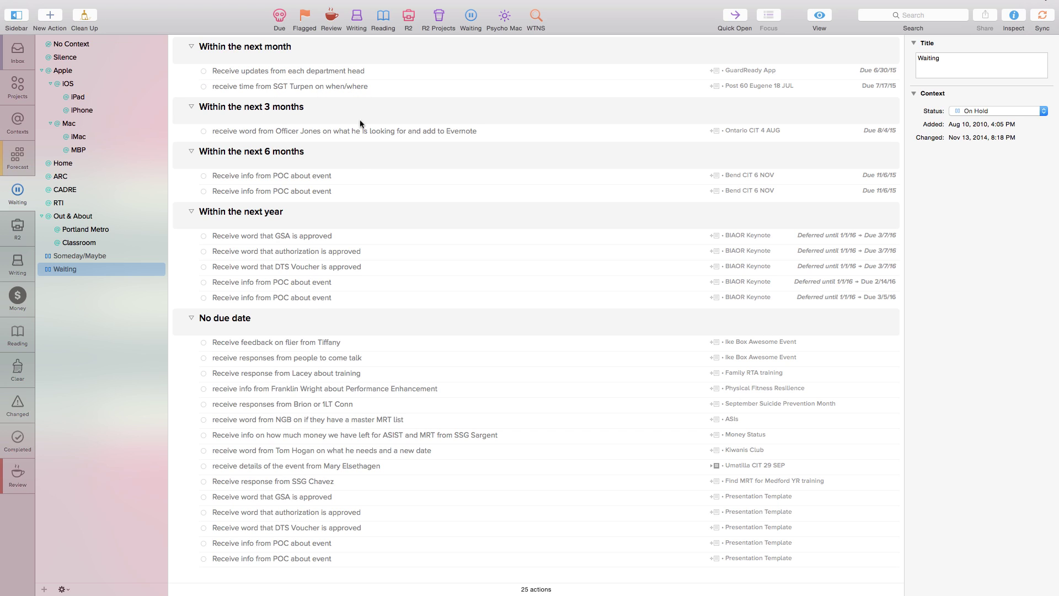
Step: Delete the second Receive info from POC about event action of Bend CIT 6 NOV from the Waiting perspective
left_click(316, 193)
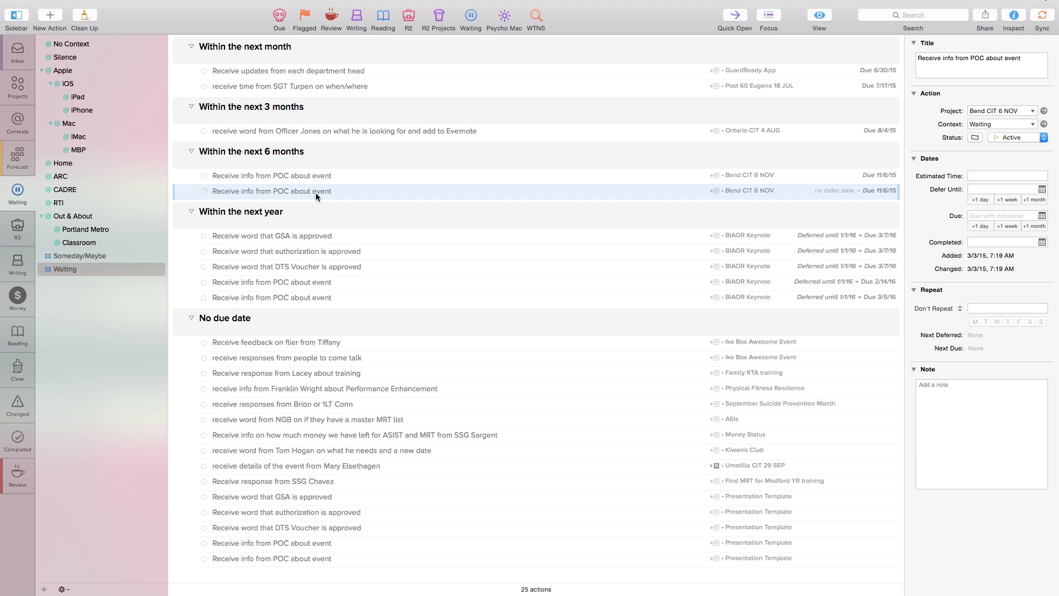
key("Delete")
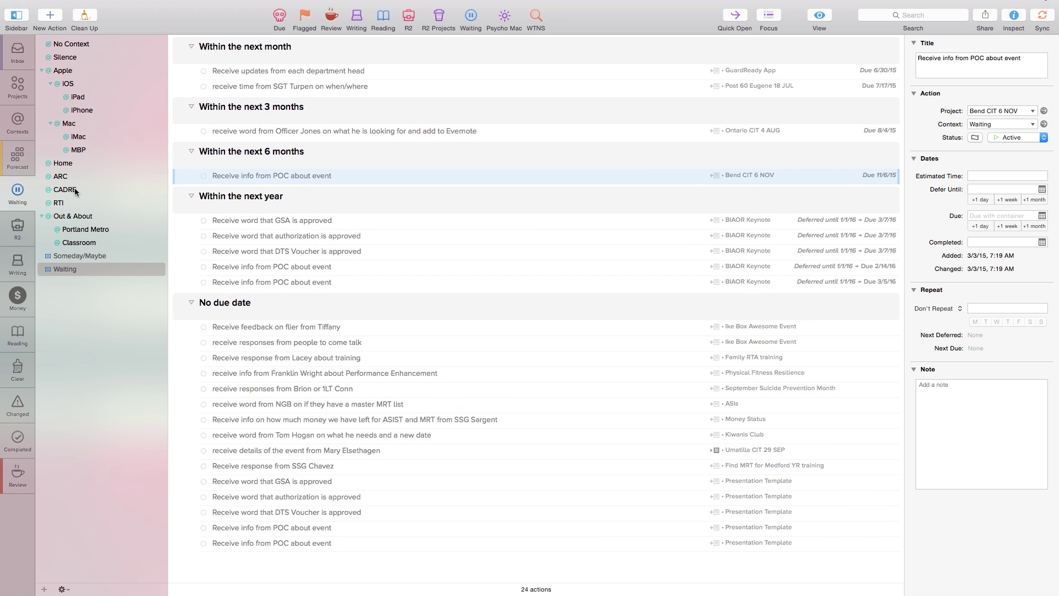
Step: View the R2 perspective, and switch to Evernote to open its list of tags
left_click(17, 226)
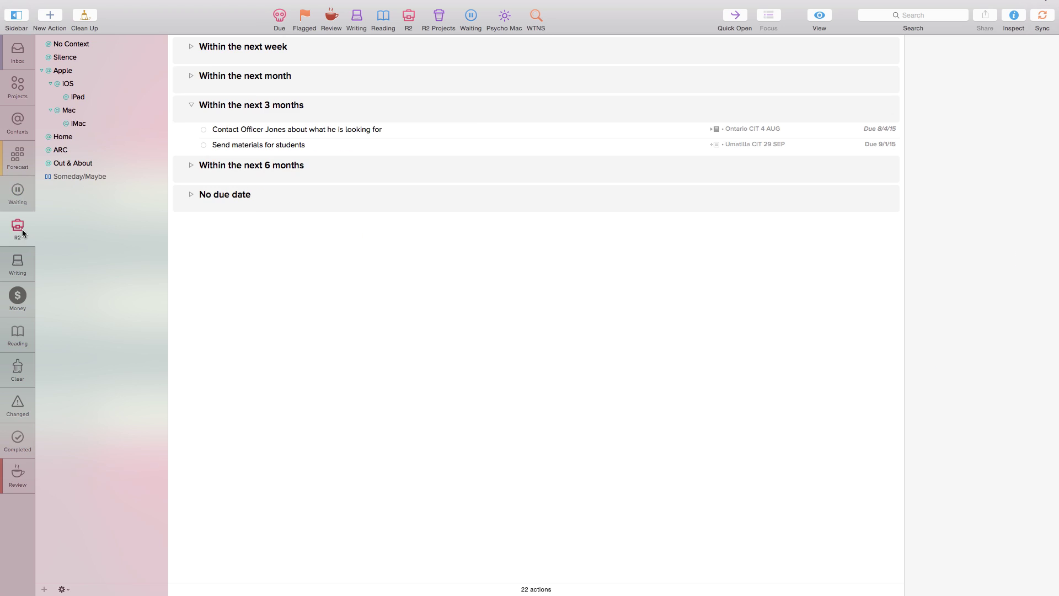
key("ctrl+Left")
key("ctrl+Right")
key("ctrl+Right")
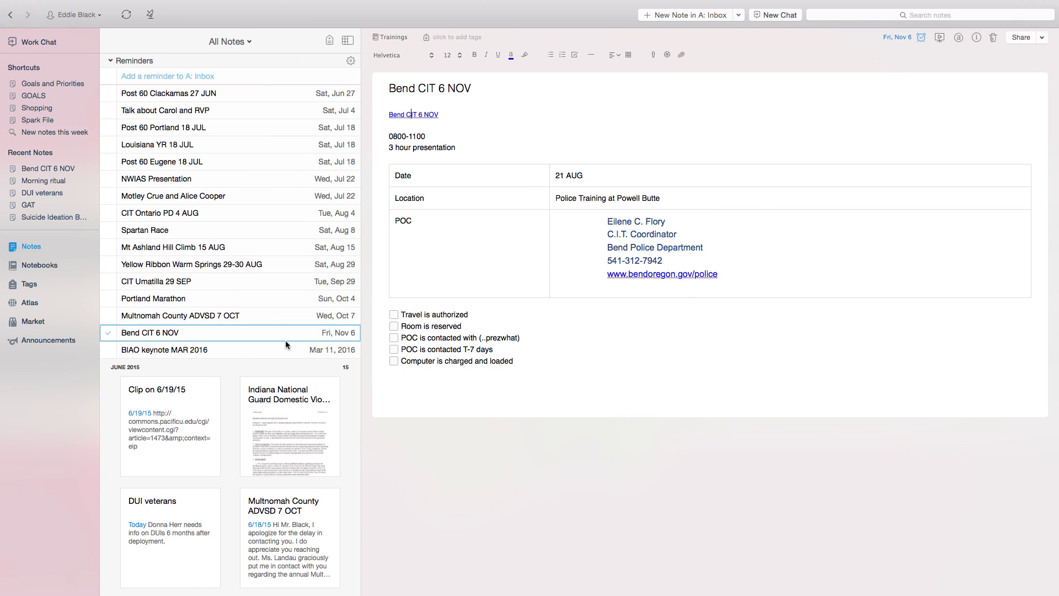
left_click(30, 287)
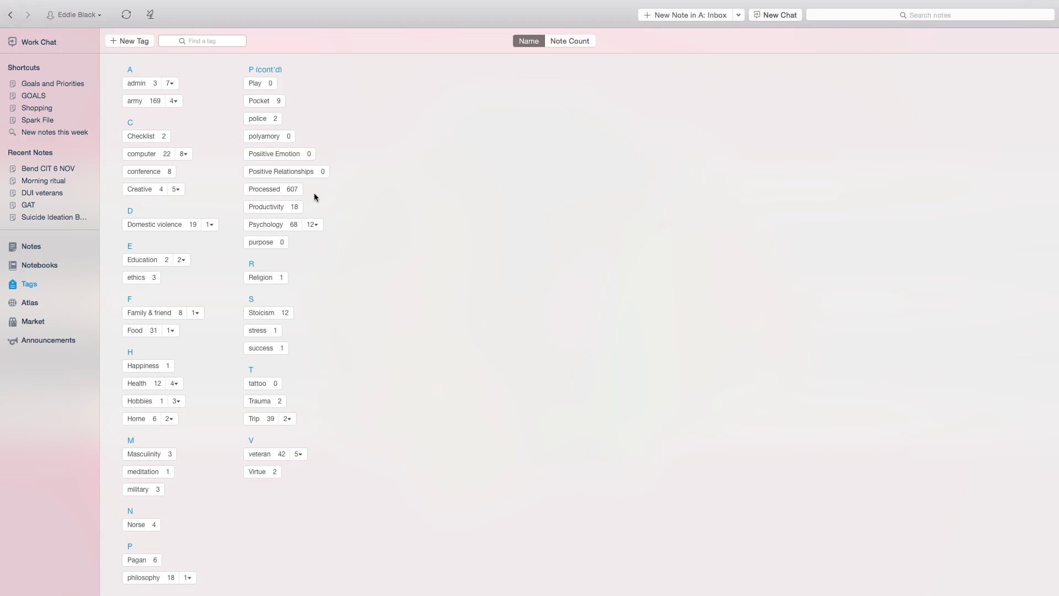
Step: Expand the computer, philosophy, Psychology and veteran tags, including the nested Military family and Veteran Outreach tags
left_click(191, 154)
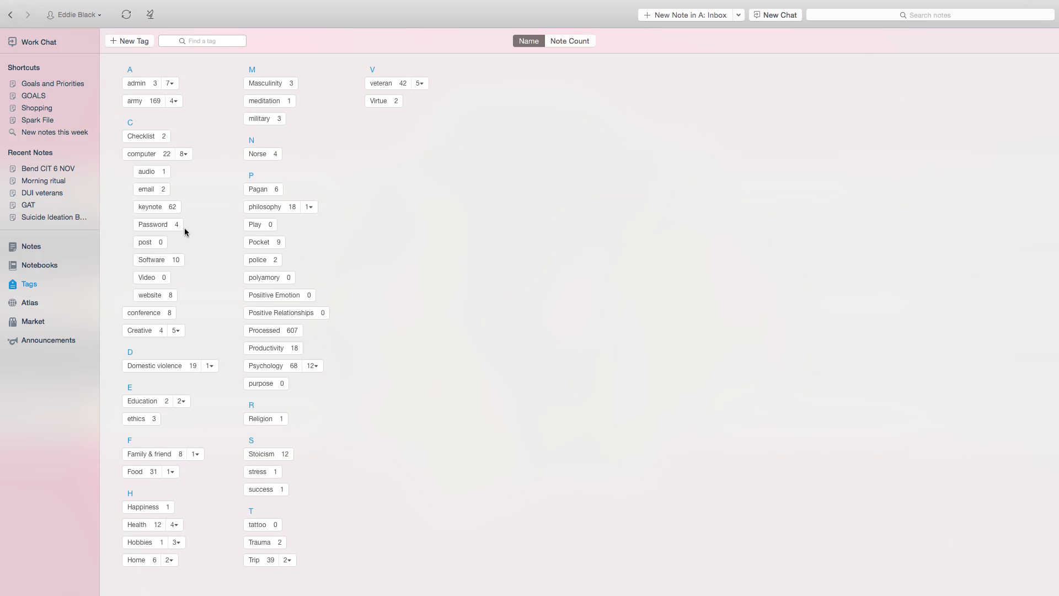
left_click(310, 207)
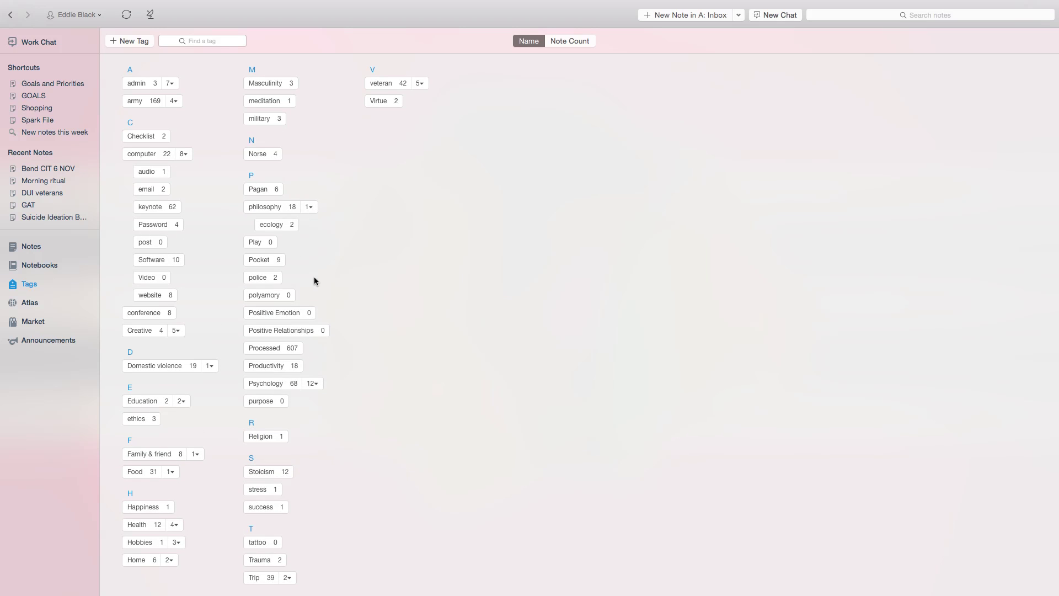
left_click(312, 384)
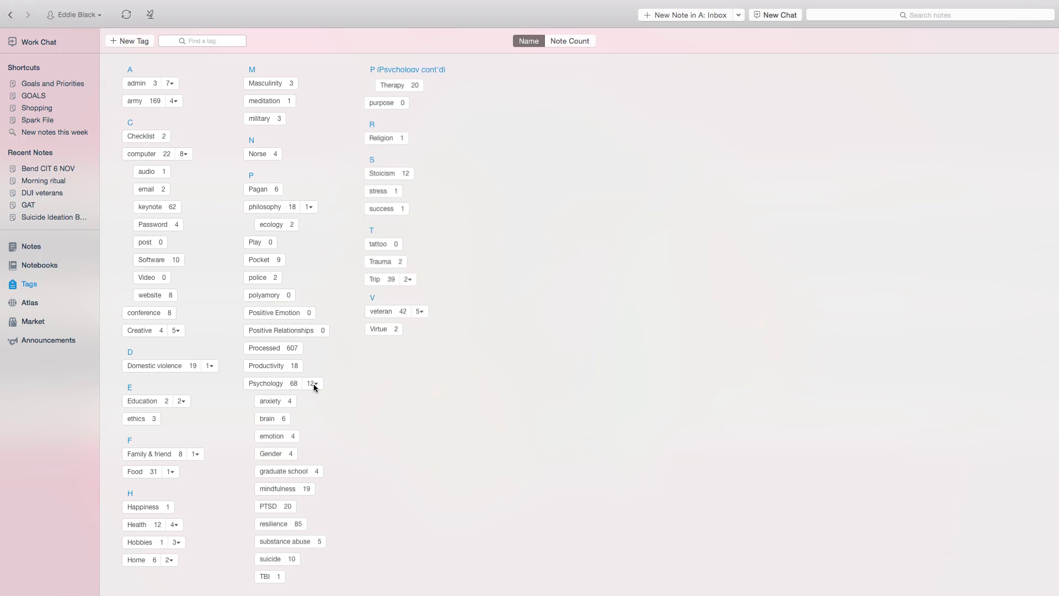
left_click(425, 313)
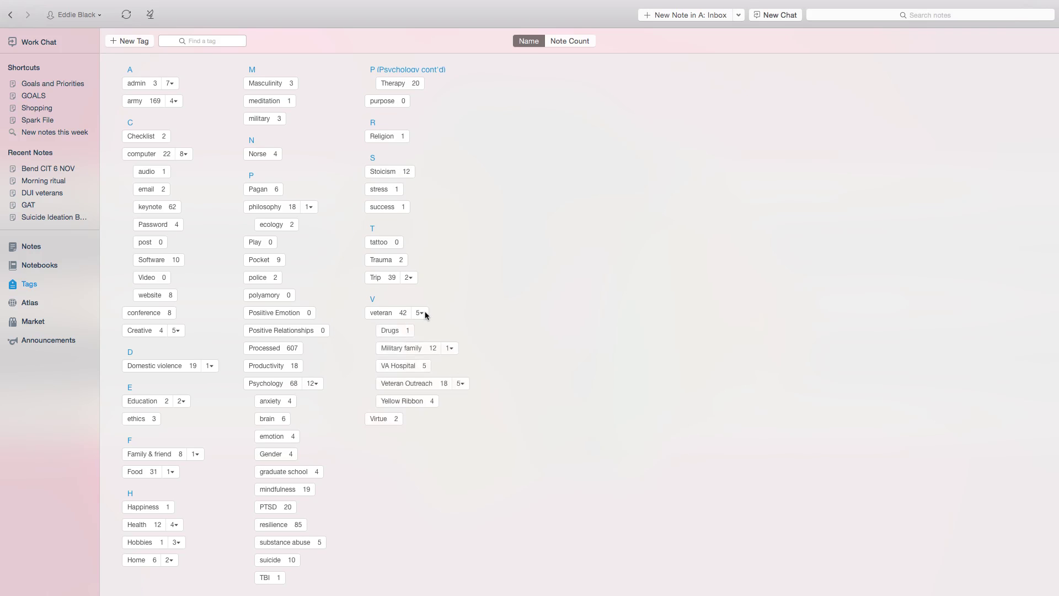
left_click(452, 348)
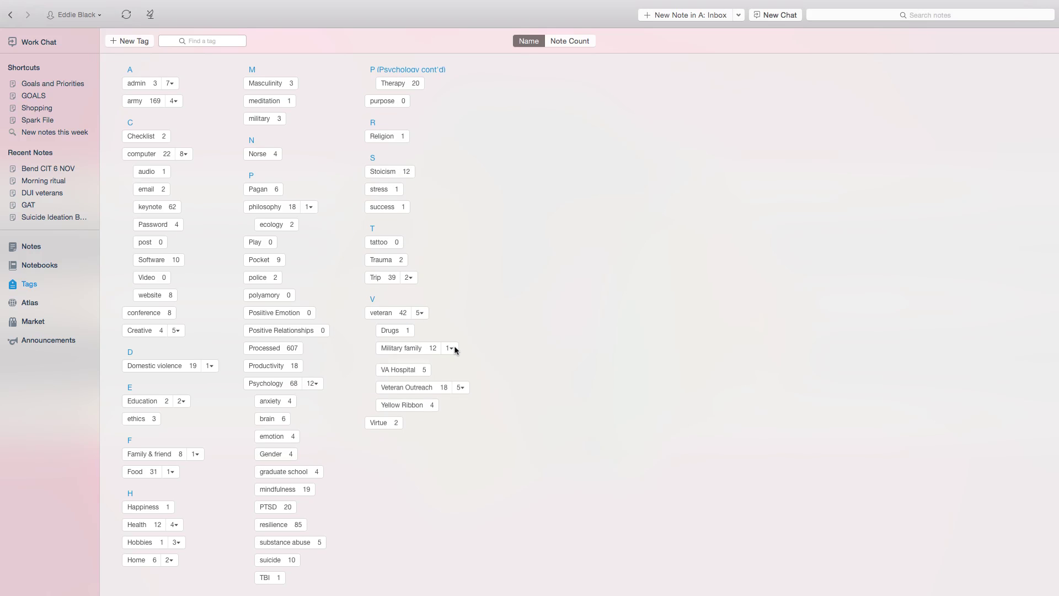
left_click(462, 403)
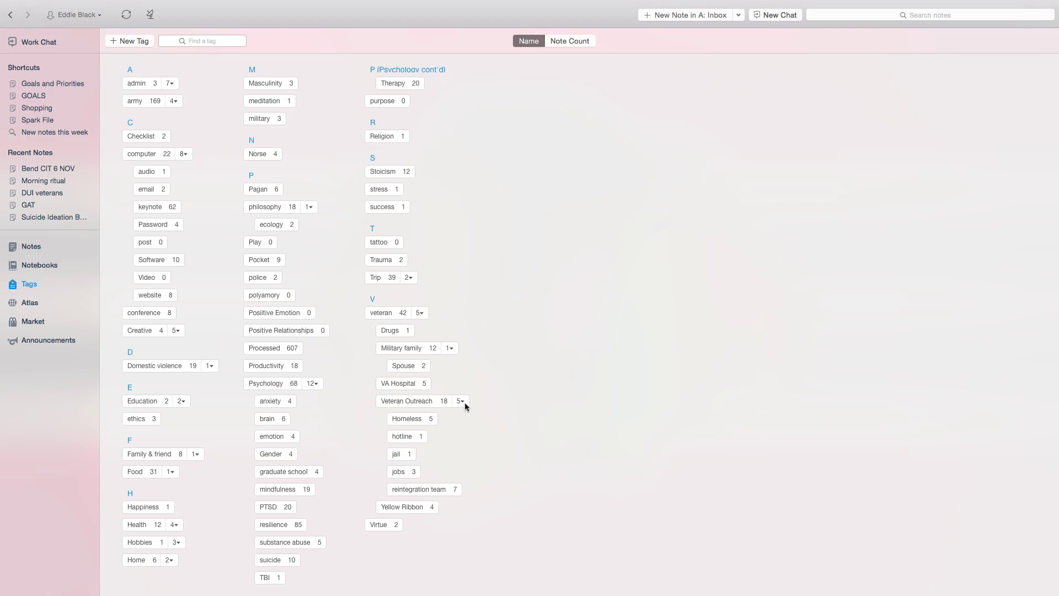
Step: Expand the Health tag, and view the Atlas and the notebook overview
left_click(174, 525)
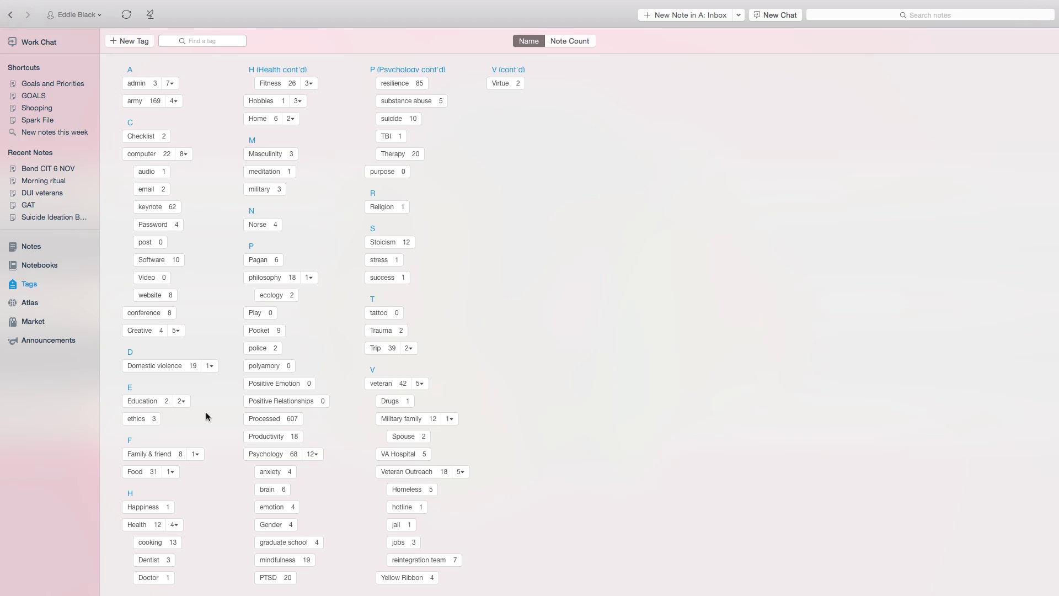
left_click(39, 307)
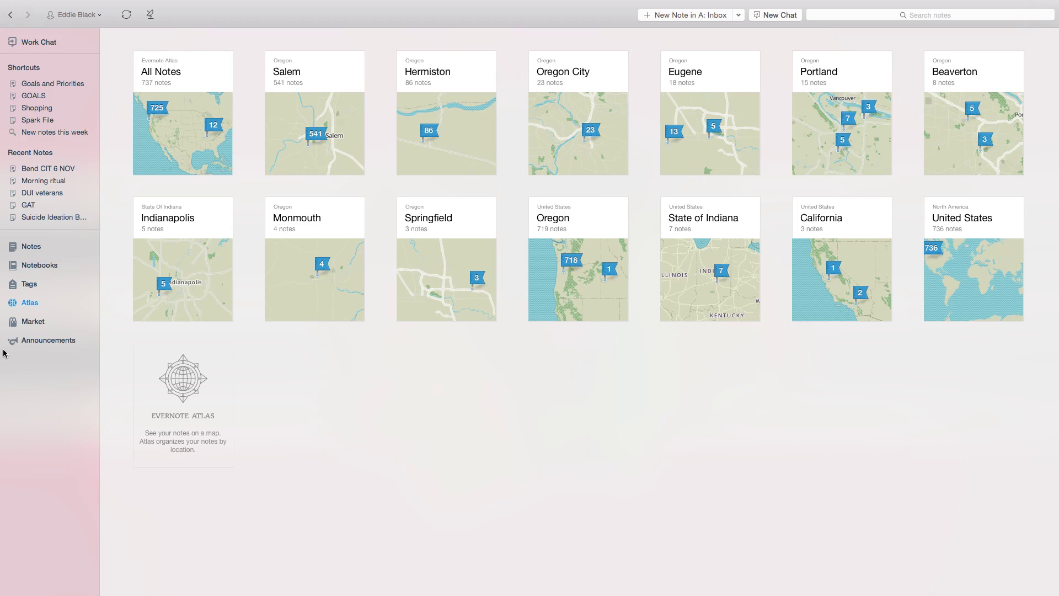
left_click(30, 285)
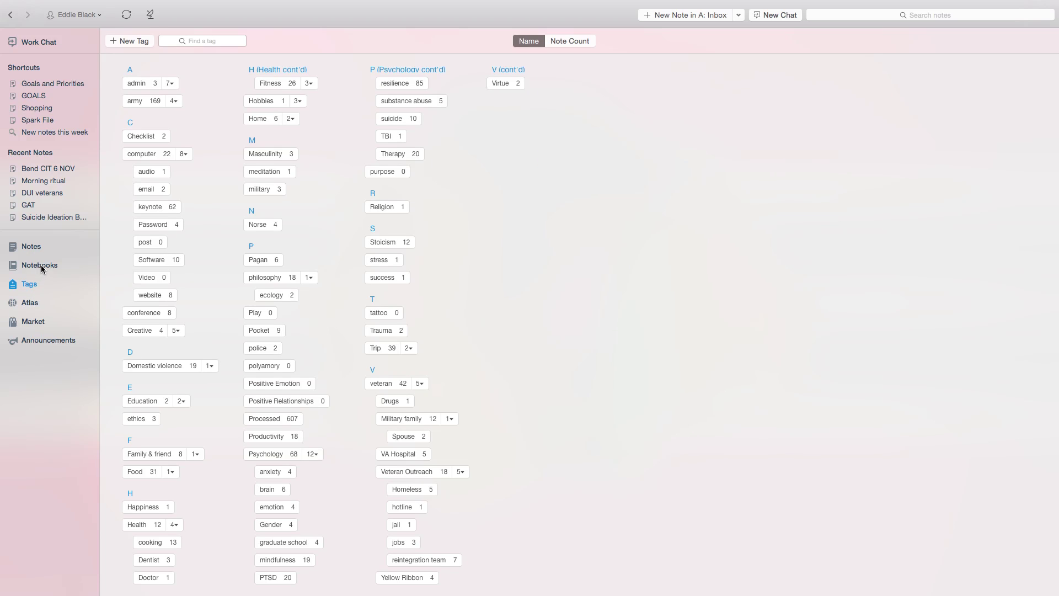
left_click(41, 267)
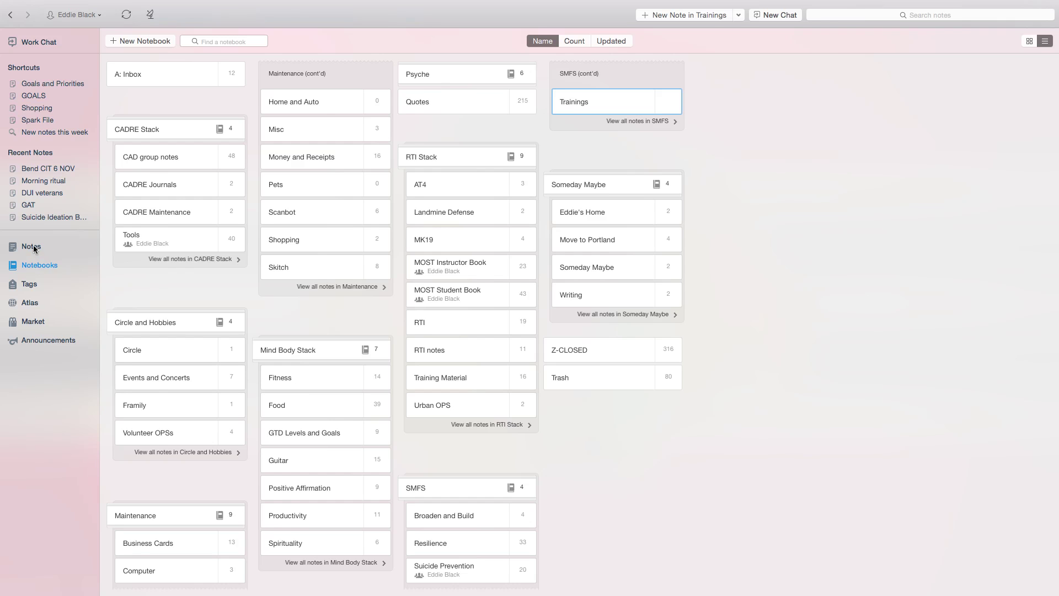
Step: Look through the All Notes list, from the dated reminders down to the May 2015 notes
left_click(33, 249)
scroll(167, 439, "down", 5)
scroll(166, 439, "up", 5)
scroll(167, 441, "down", 10)
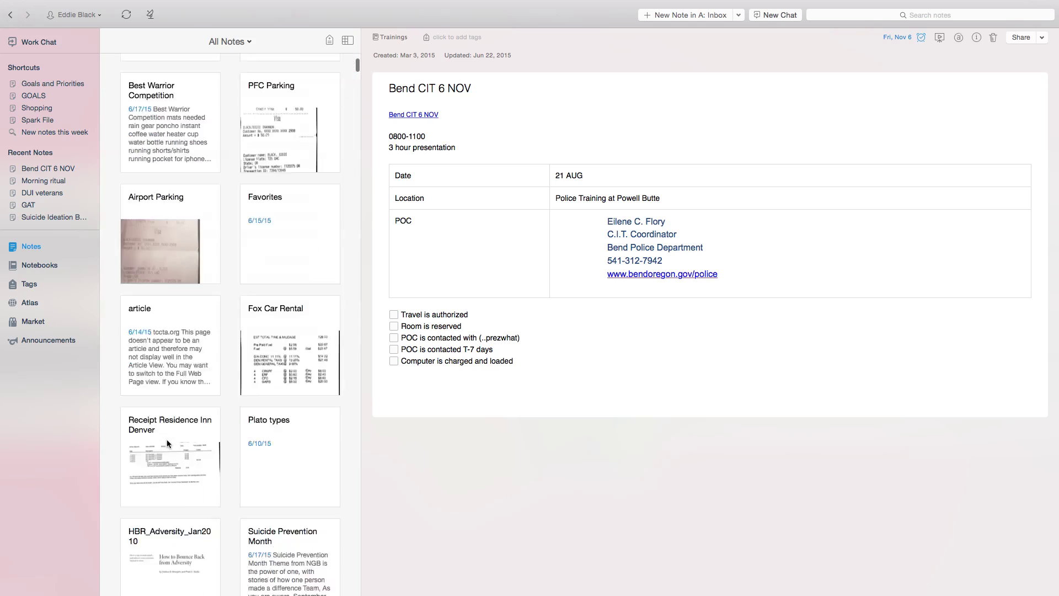
scroll(167, 439, "down", 5)
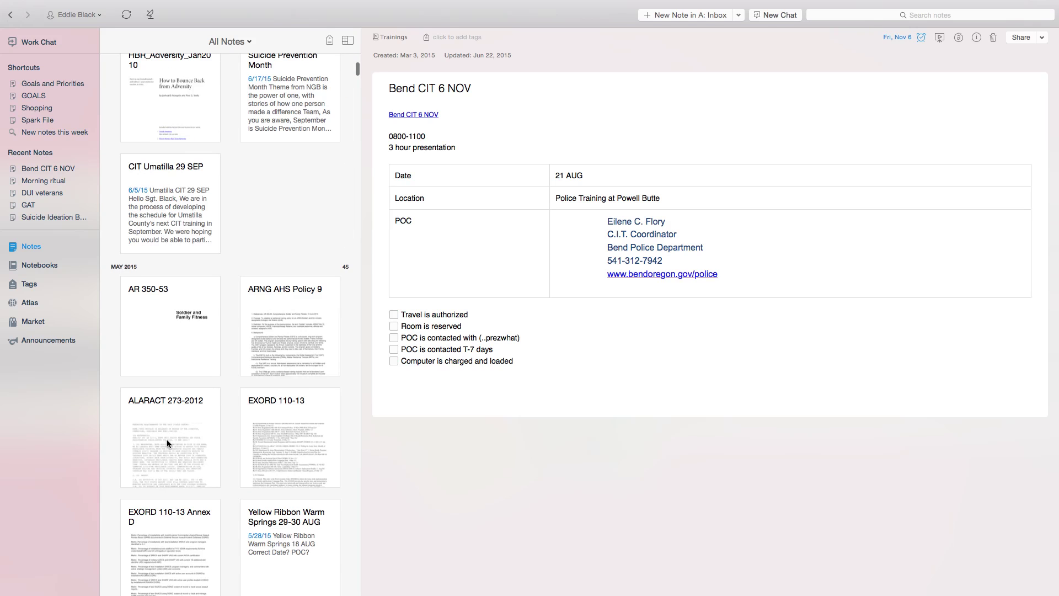
scroll(167, 439, "down", 6)
scroll(167, 439, "down", 3)
scroll(167, 439, "up", 5)
scroll(167, 439, "up", 10)
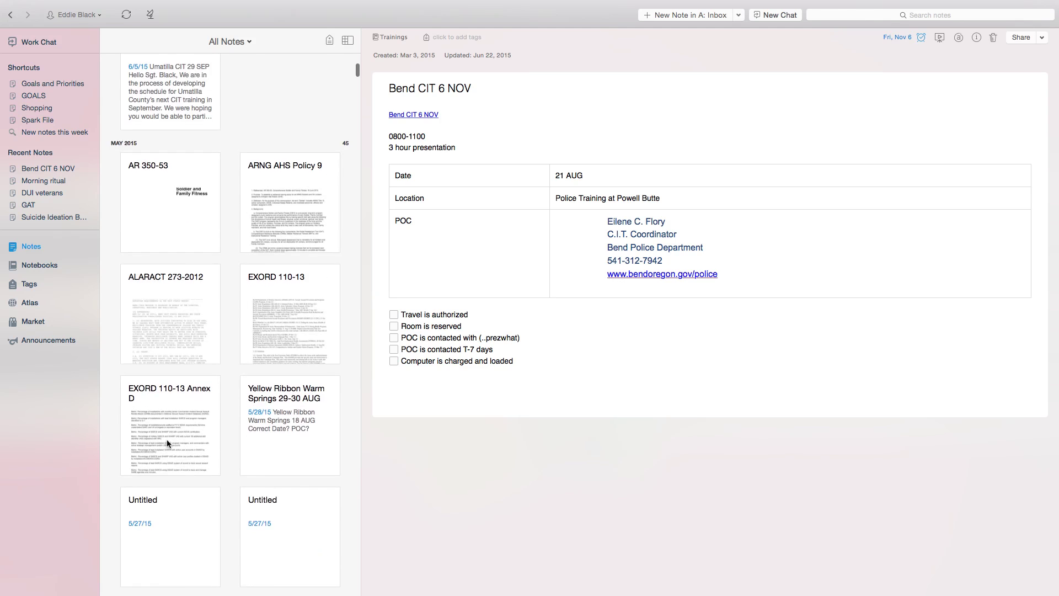
scroll(167, 439, "up", 5)
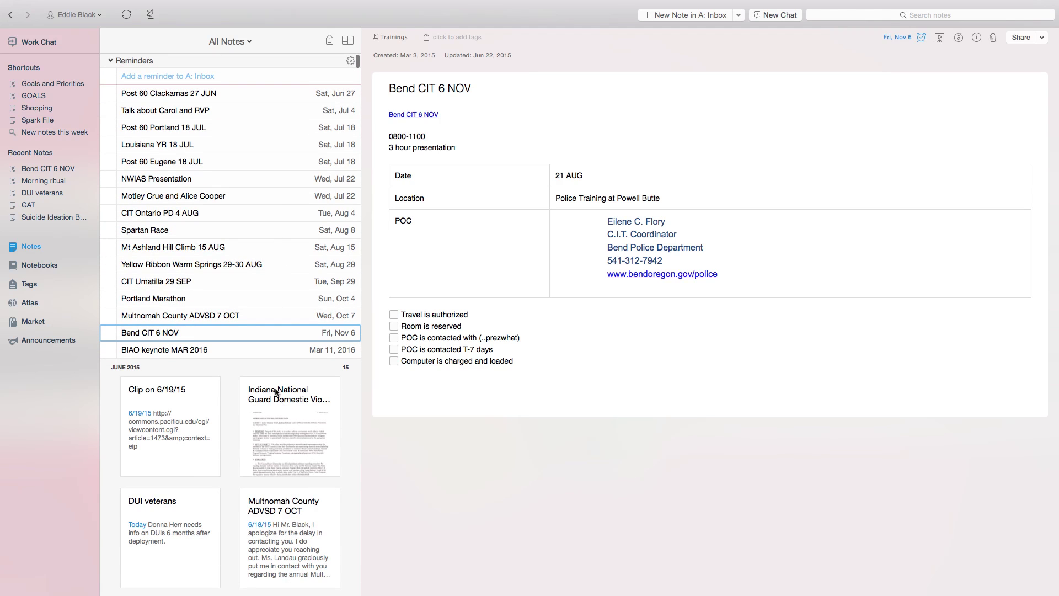
Step: Return to the notebook overview and search all notes for coffee
left_click(50, 268)
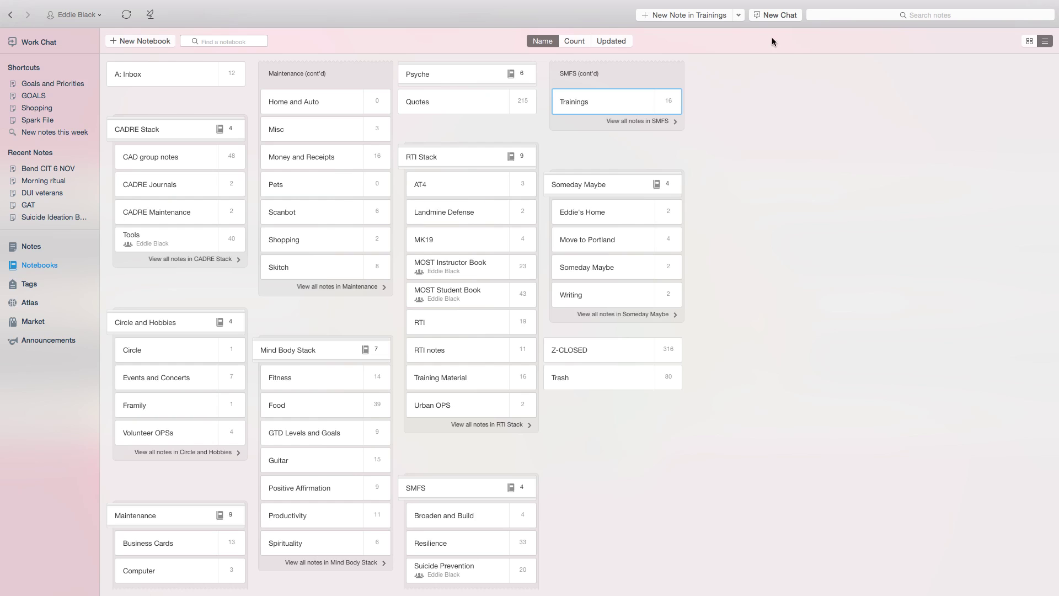
left_click(918, 16)
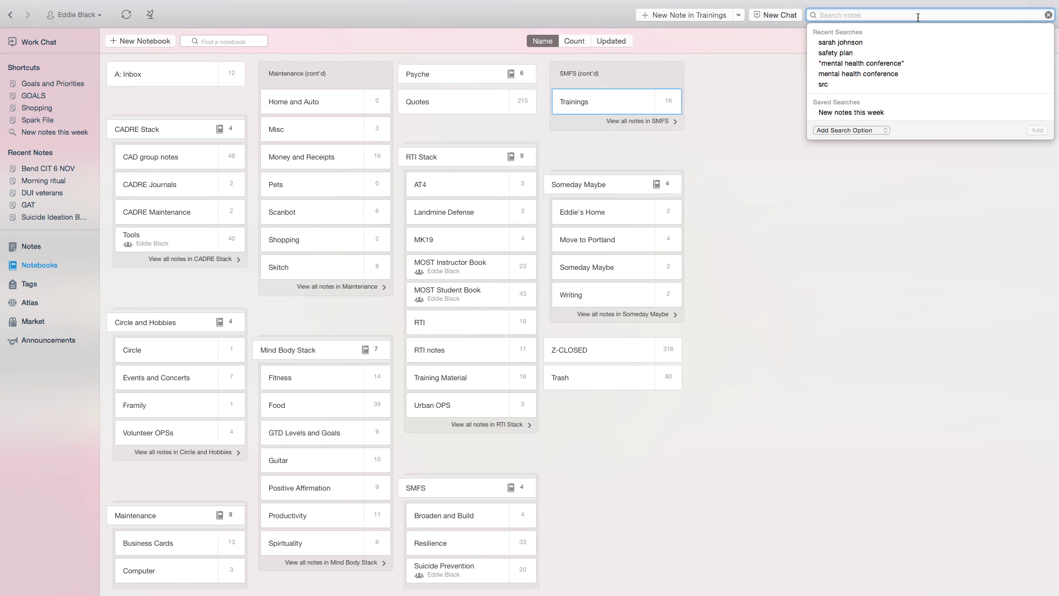
type("coffee")
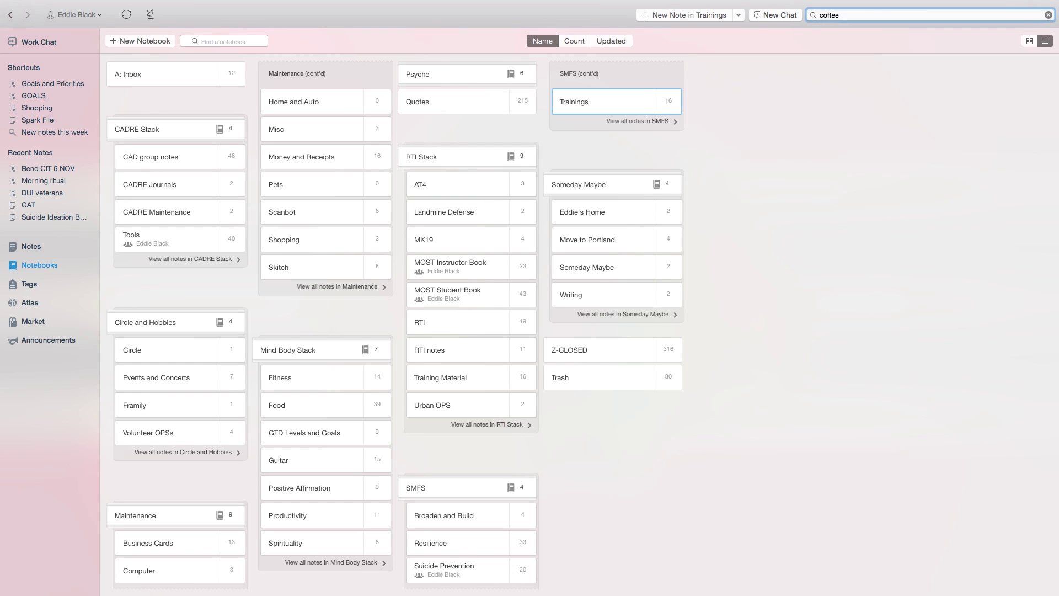
key("Return")
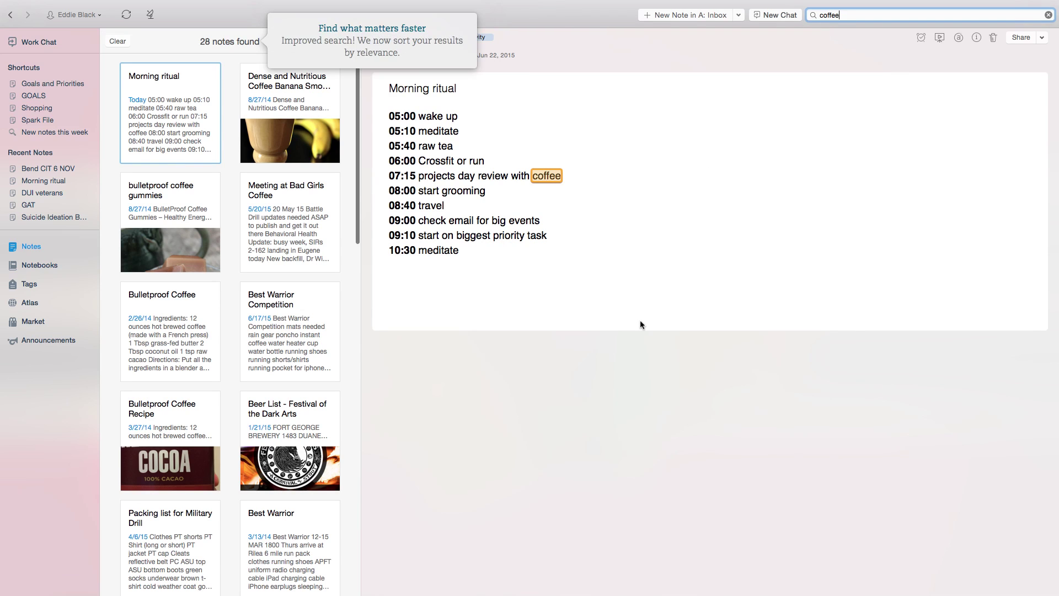
Step: View several coffee results, including bulletproof coffee gummies, Meeting at Bad Girls Coffee, Bulletproof Coffee and Best Warrior Competition
left_click(640, 324)
left_click(297, 110)
left_click(194, 202)
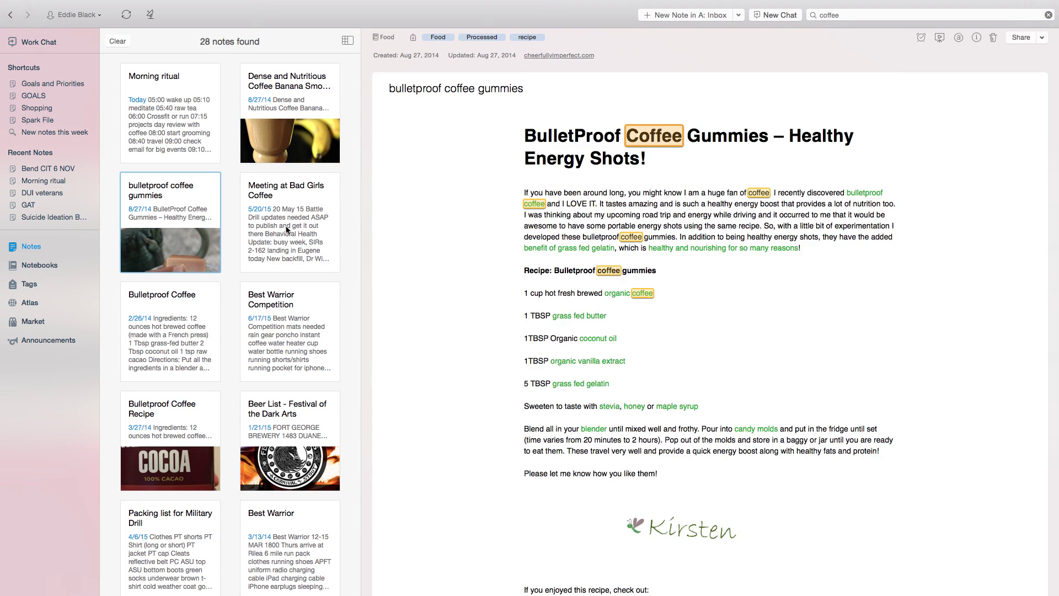
left_click(286, 230)
left_click(177, 331)
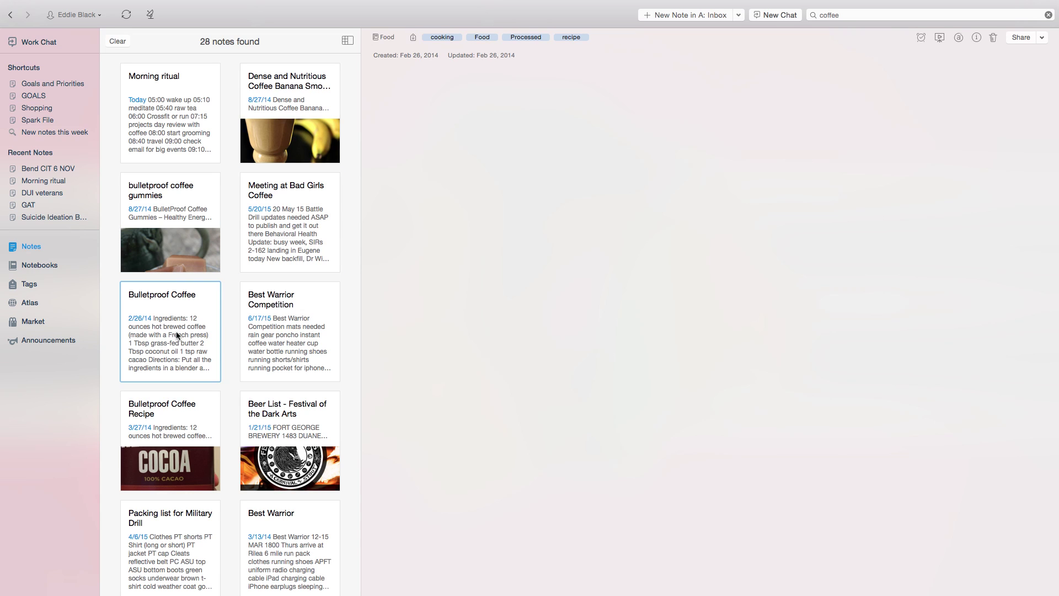
left_click(270, 345)
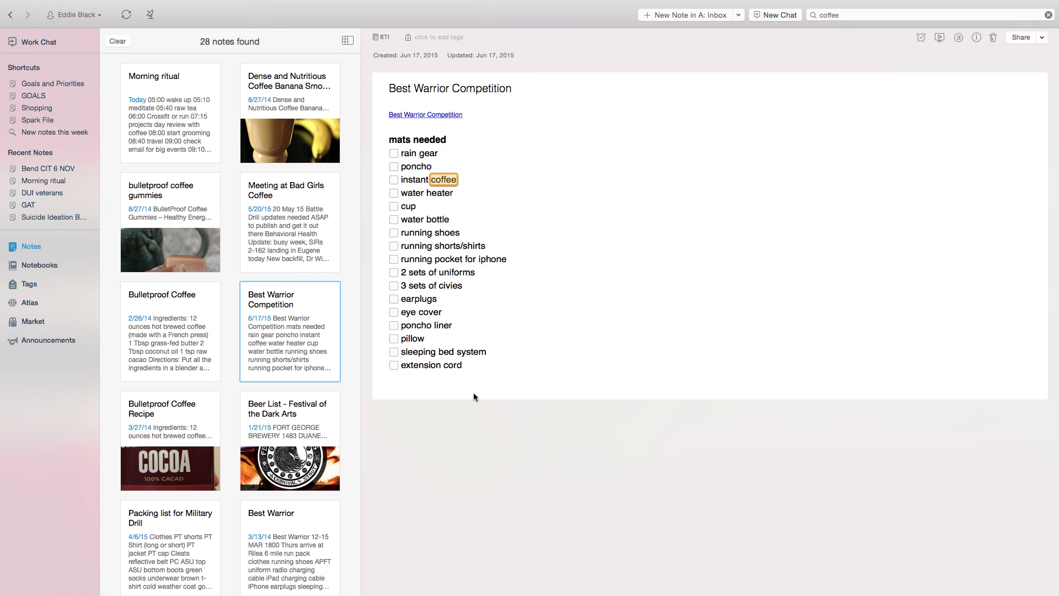
Step: Follow the Best Warrior Competition note's link to its OmniFocus project and complete its two funding-related actions
mouse_move(513, 373)
left_mouse_down()
mouse_move(473, 314)
mouse_move(511, 364)
left_mouse_up()
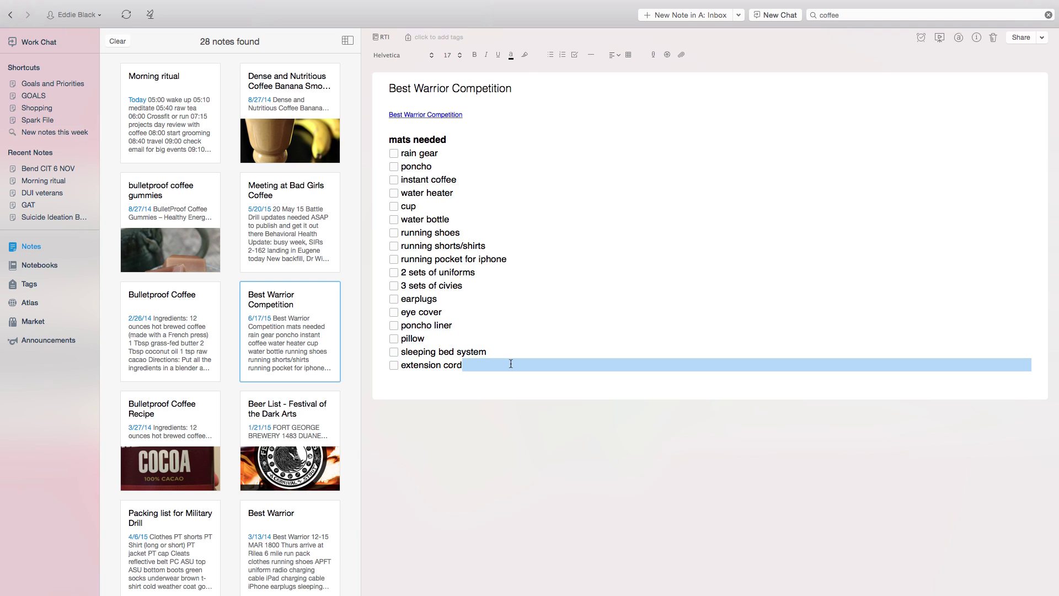
left_click(440, 117)
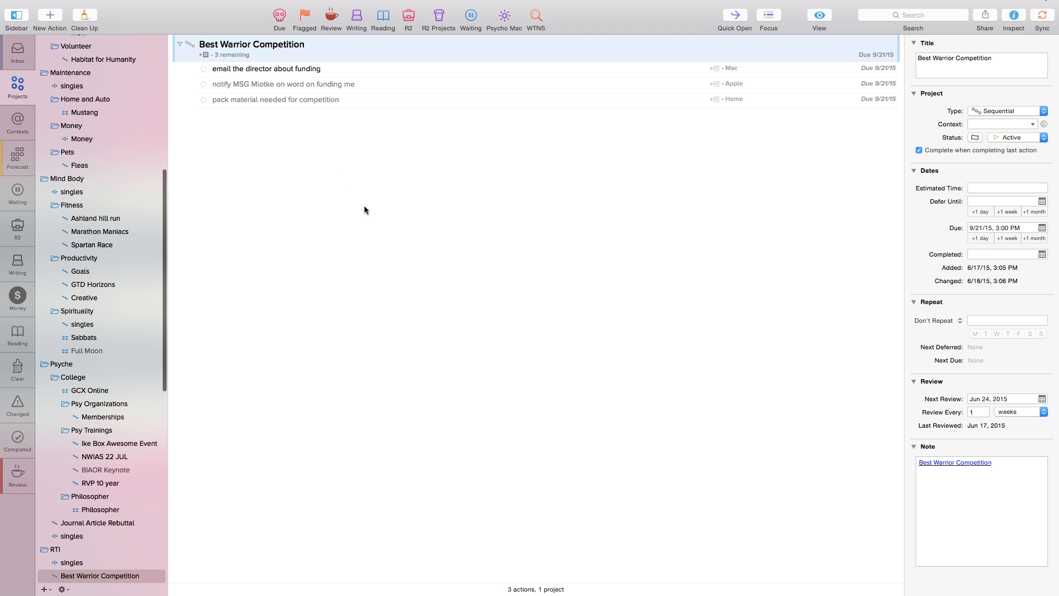
key("ctrl+Right")
key("ctrl+Left")
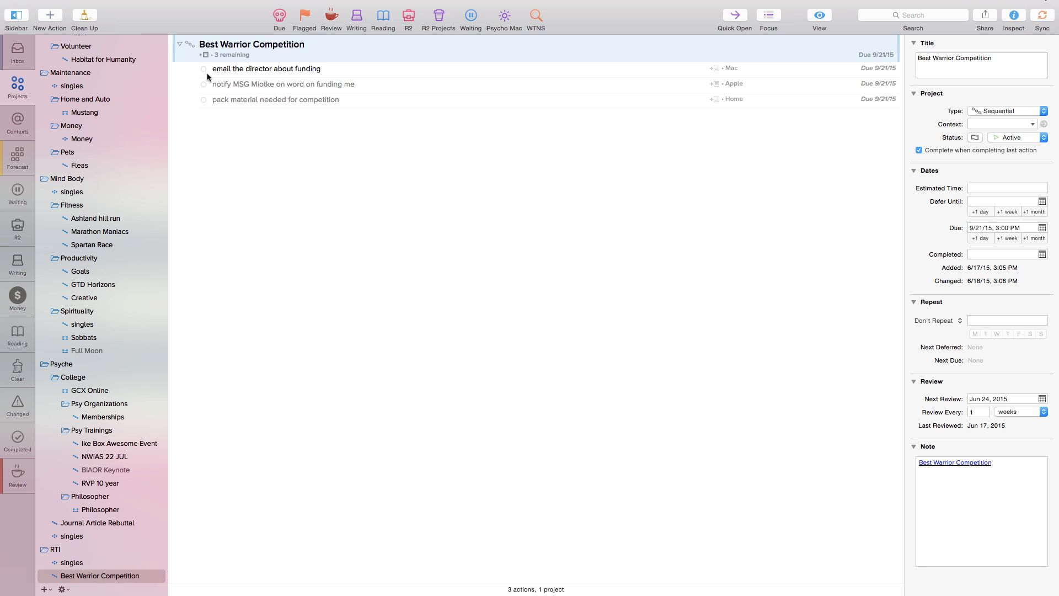
left_click(204, 71)
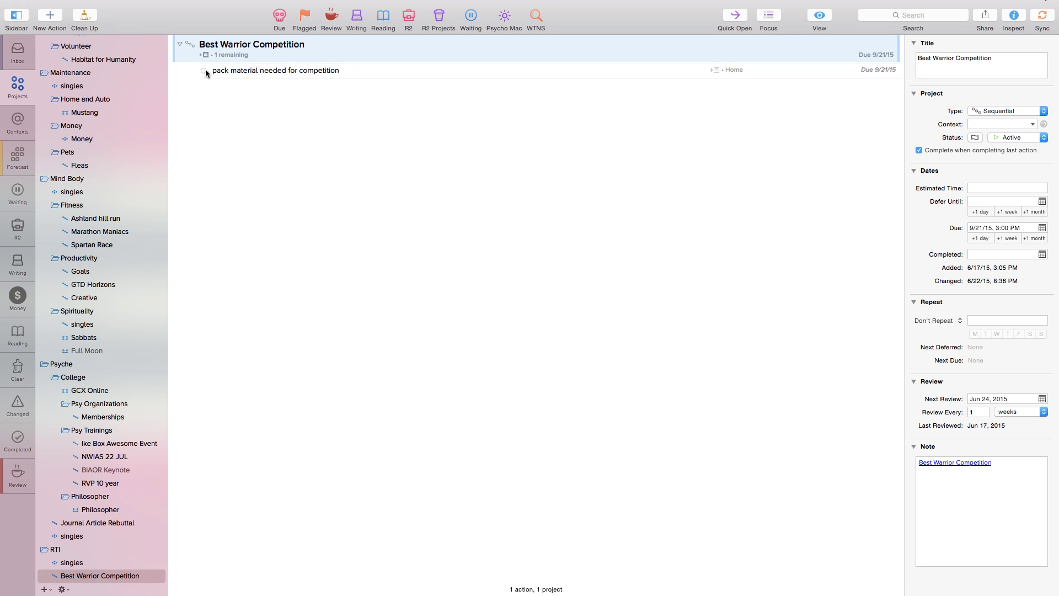
Step: Defer the pack material needed for competition action until September 1, 2015
left_click(824, 68)
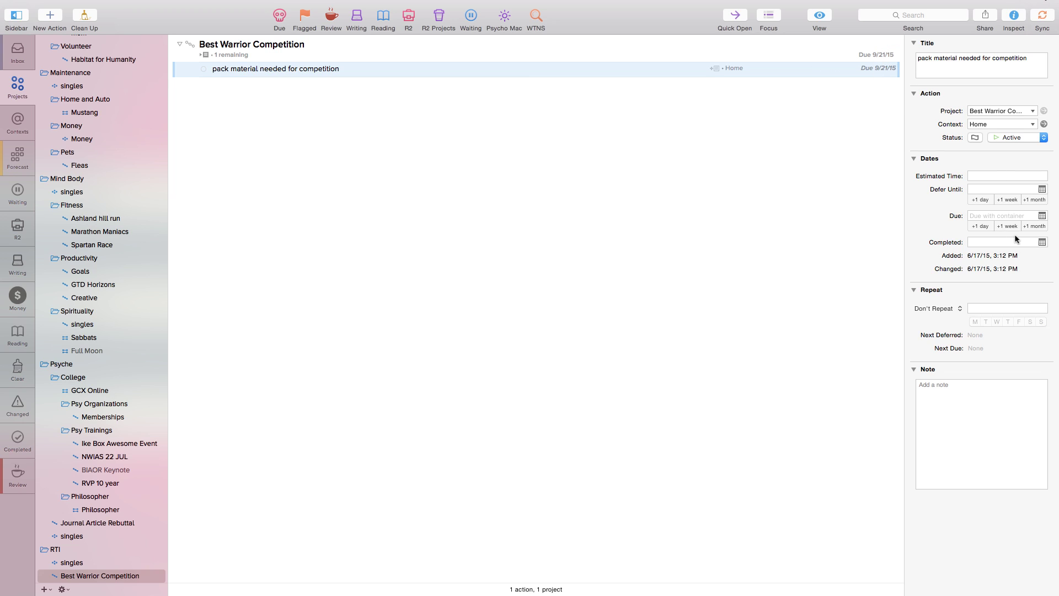
left_click(1043, 190)
left_click(1042, 203)
left_click(1042, 204)
left_click(1041, 204)
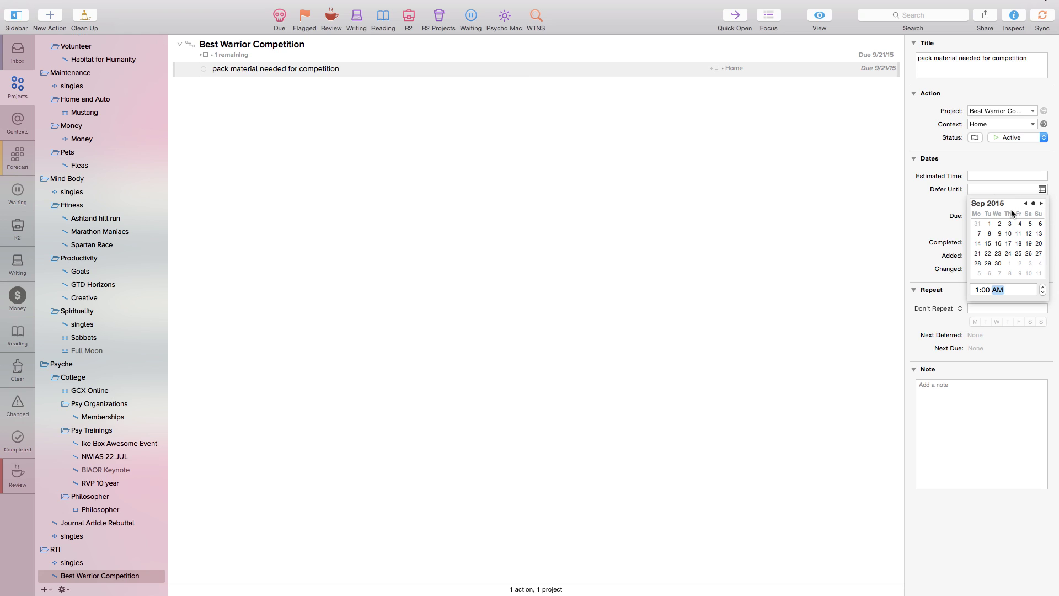
left_click(989, 224)
left_click(728, 234)
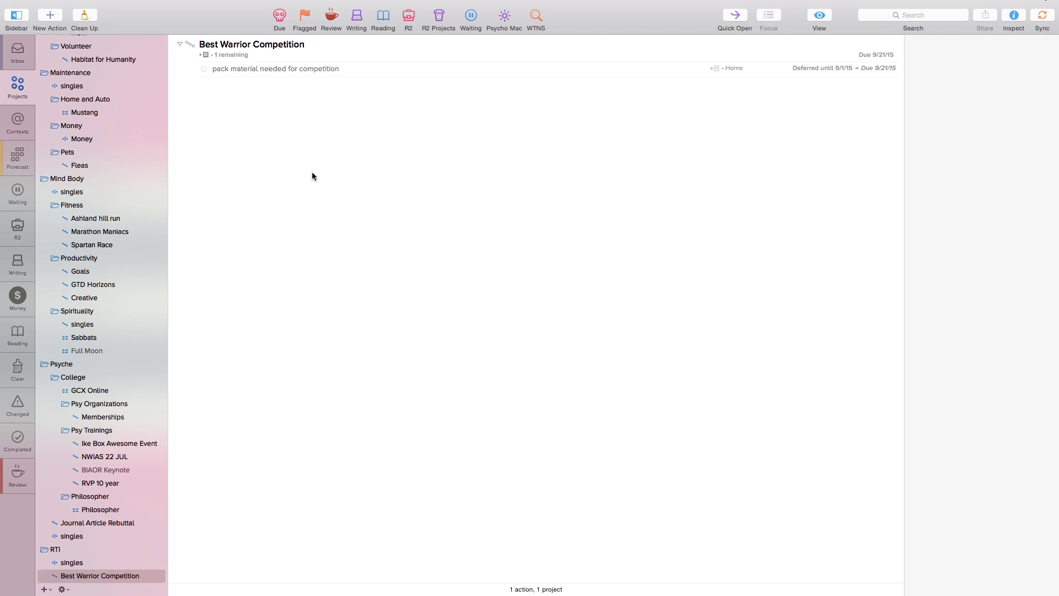
Step: Switch to Evernote and look over the coffee search results beside the Best Warrior Competition note
key("super+Tab")
scroll(246, 457, "down", 3)
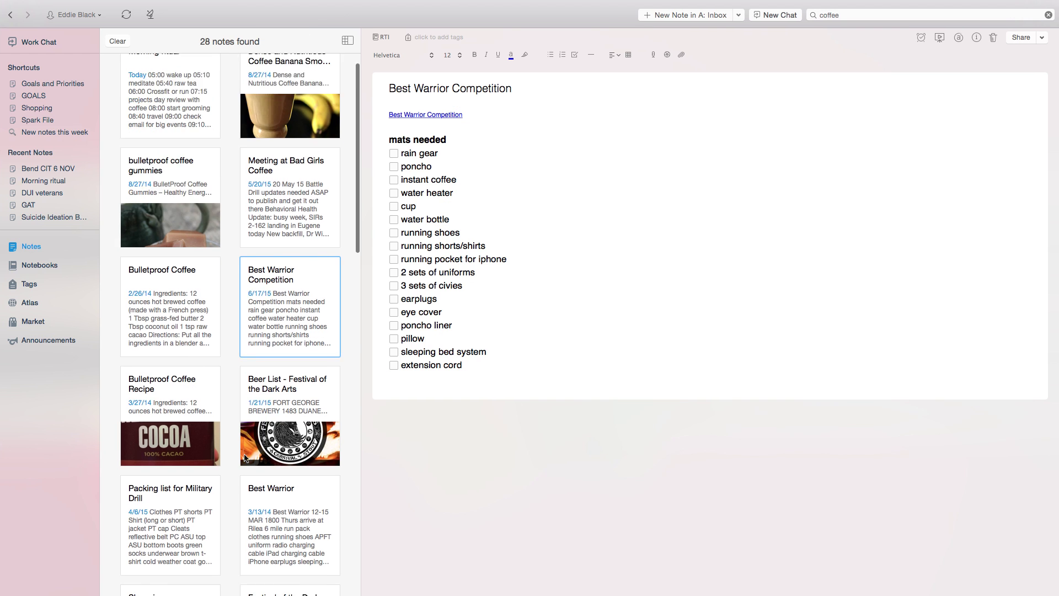
scroll(259, 460, "up", 3)
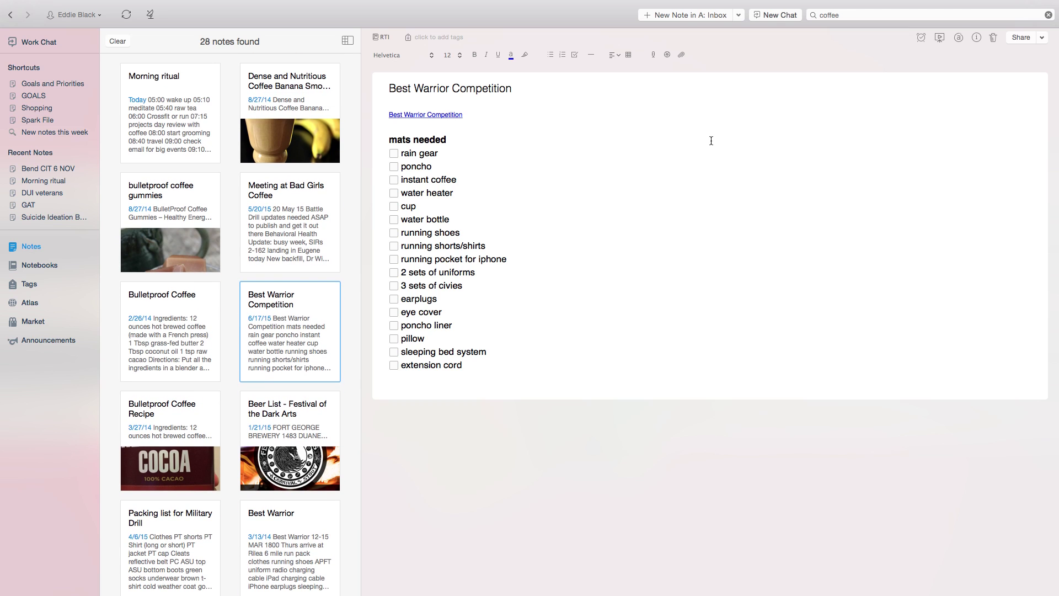
Step: Switch to Calendar, show the August 2015 schedule by week, and check the Mailbox inbox before returning to Calendar
key("super+Tab")
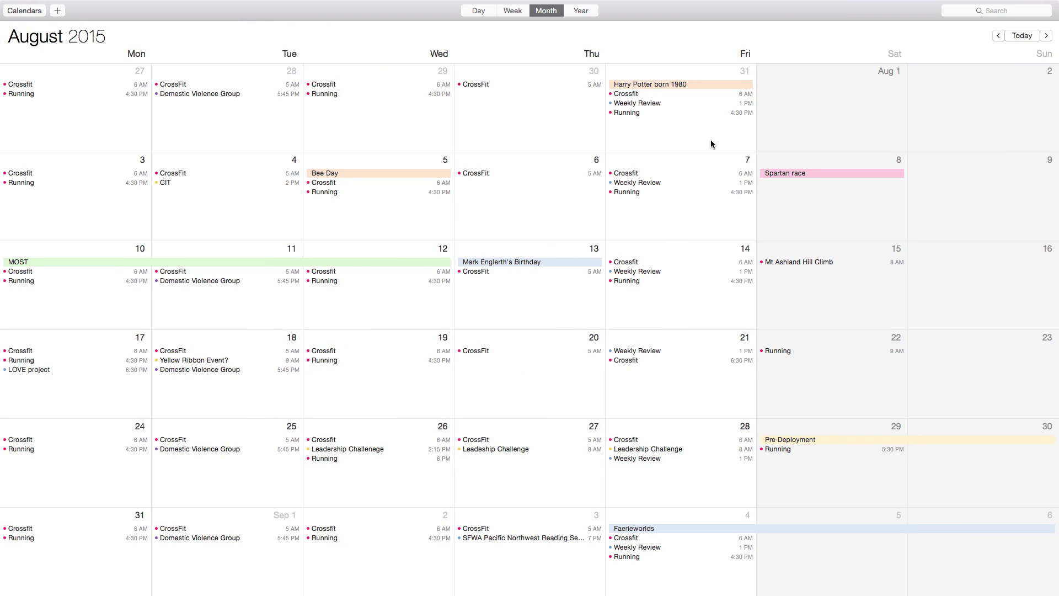
left_click(518, 11)
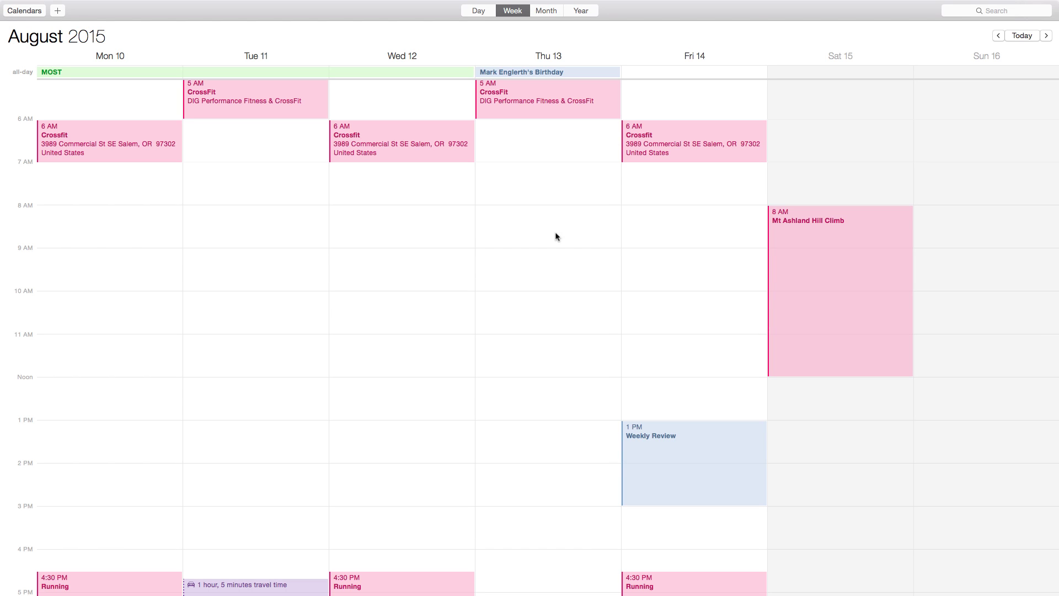
key("super+Tab")
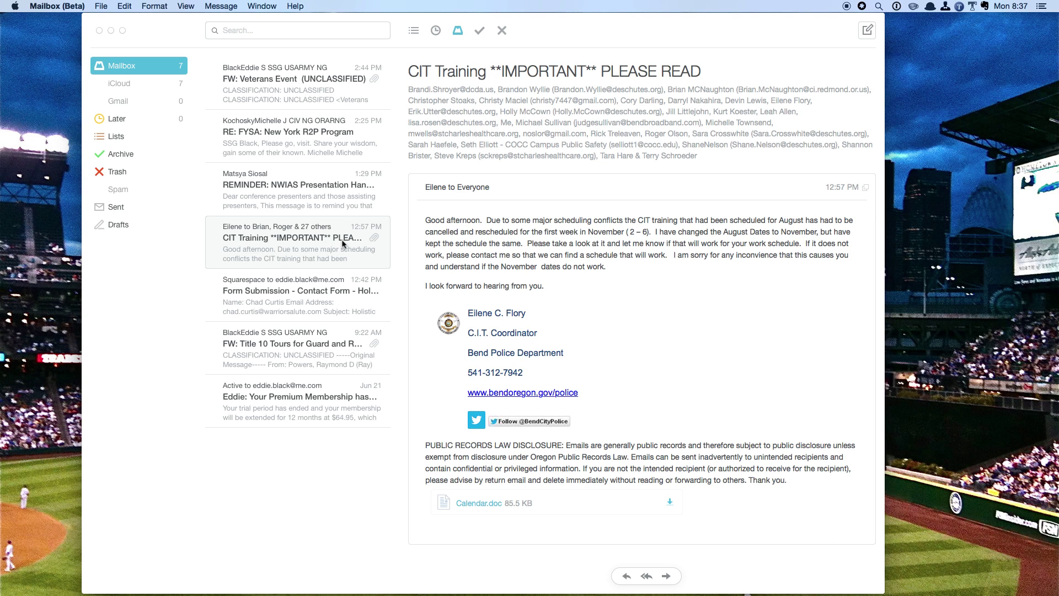
key("super+Tab")
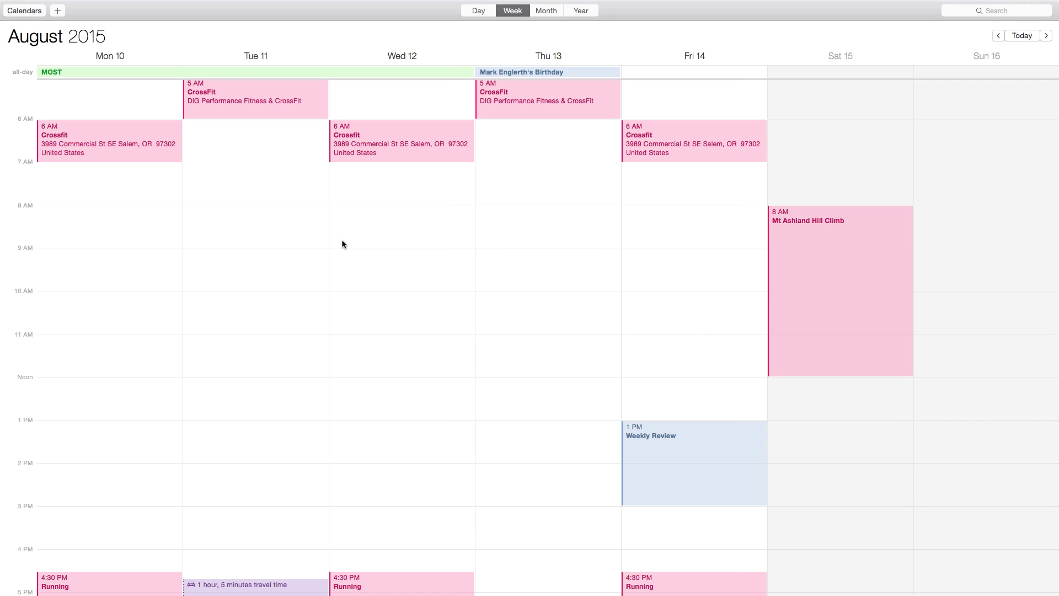